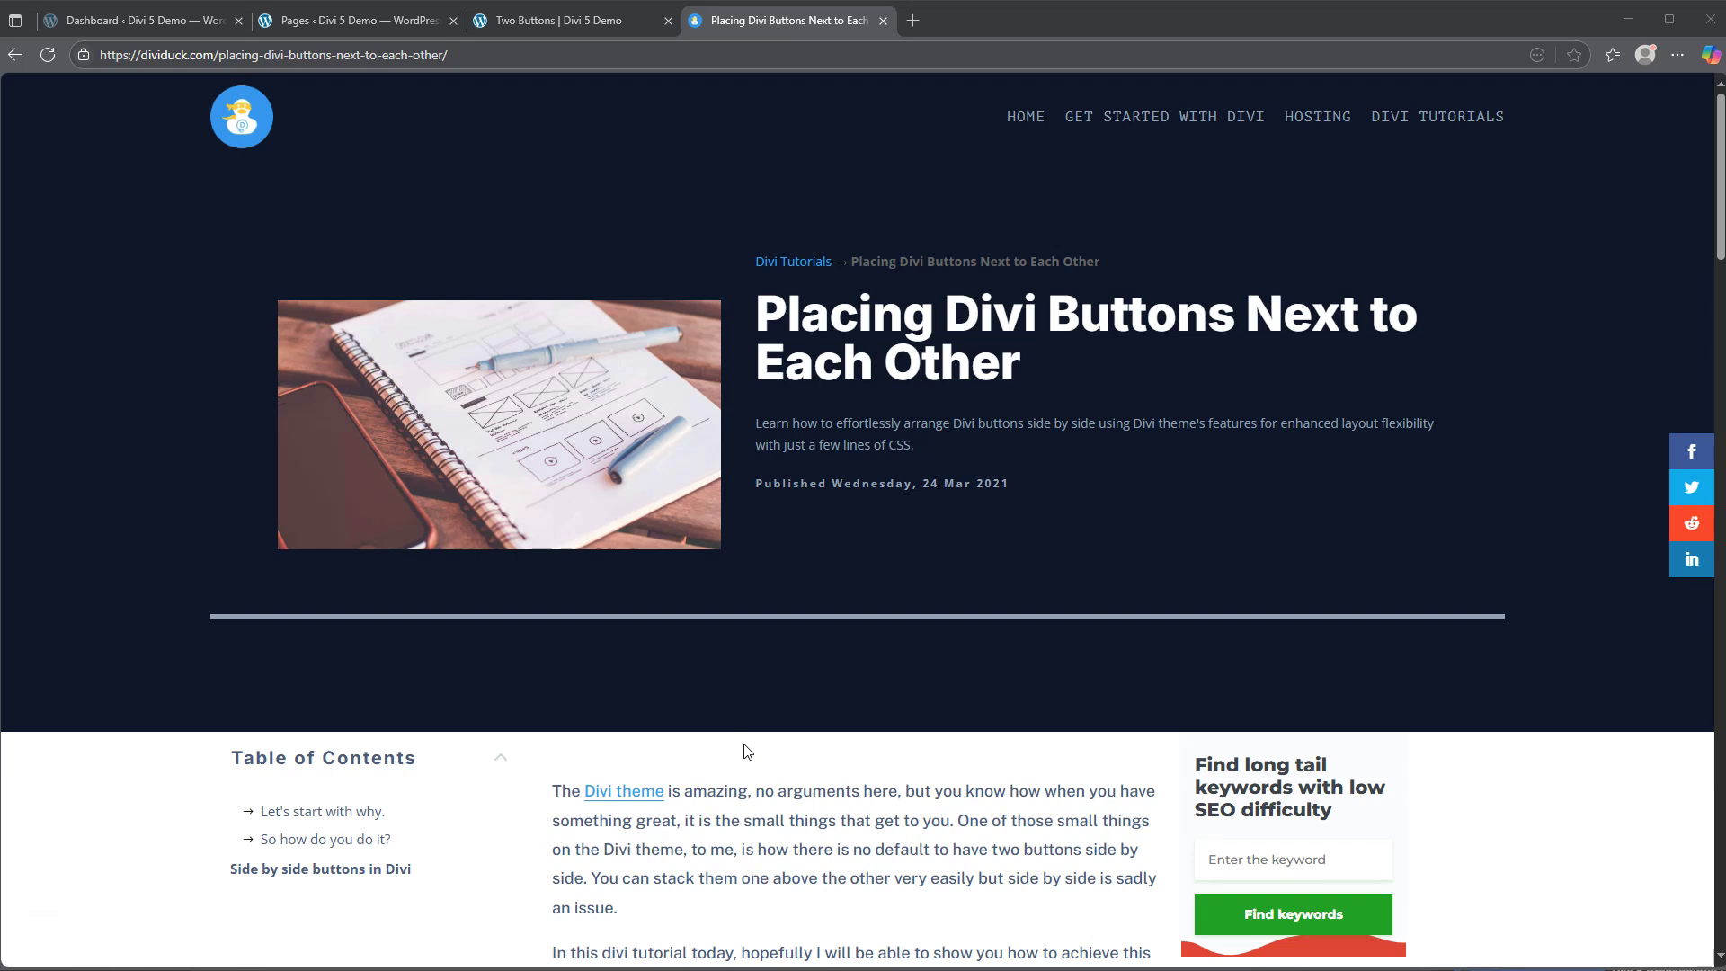
Review the tutorial article's CSS for side-by-side Divi buttons and the finished Two Buttons demo page.
{"action": "left_click", "coordinate": [739, 714]}
{"action": "scroll", "coordinate": [717, 710], "scroll_direction": "down", "scroll_amount": 8}
{"action": "scroll", "coordinate": [720, 718], "scroll_direction": "down", "scroll_amount": 4}
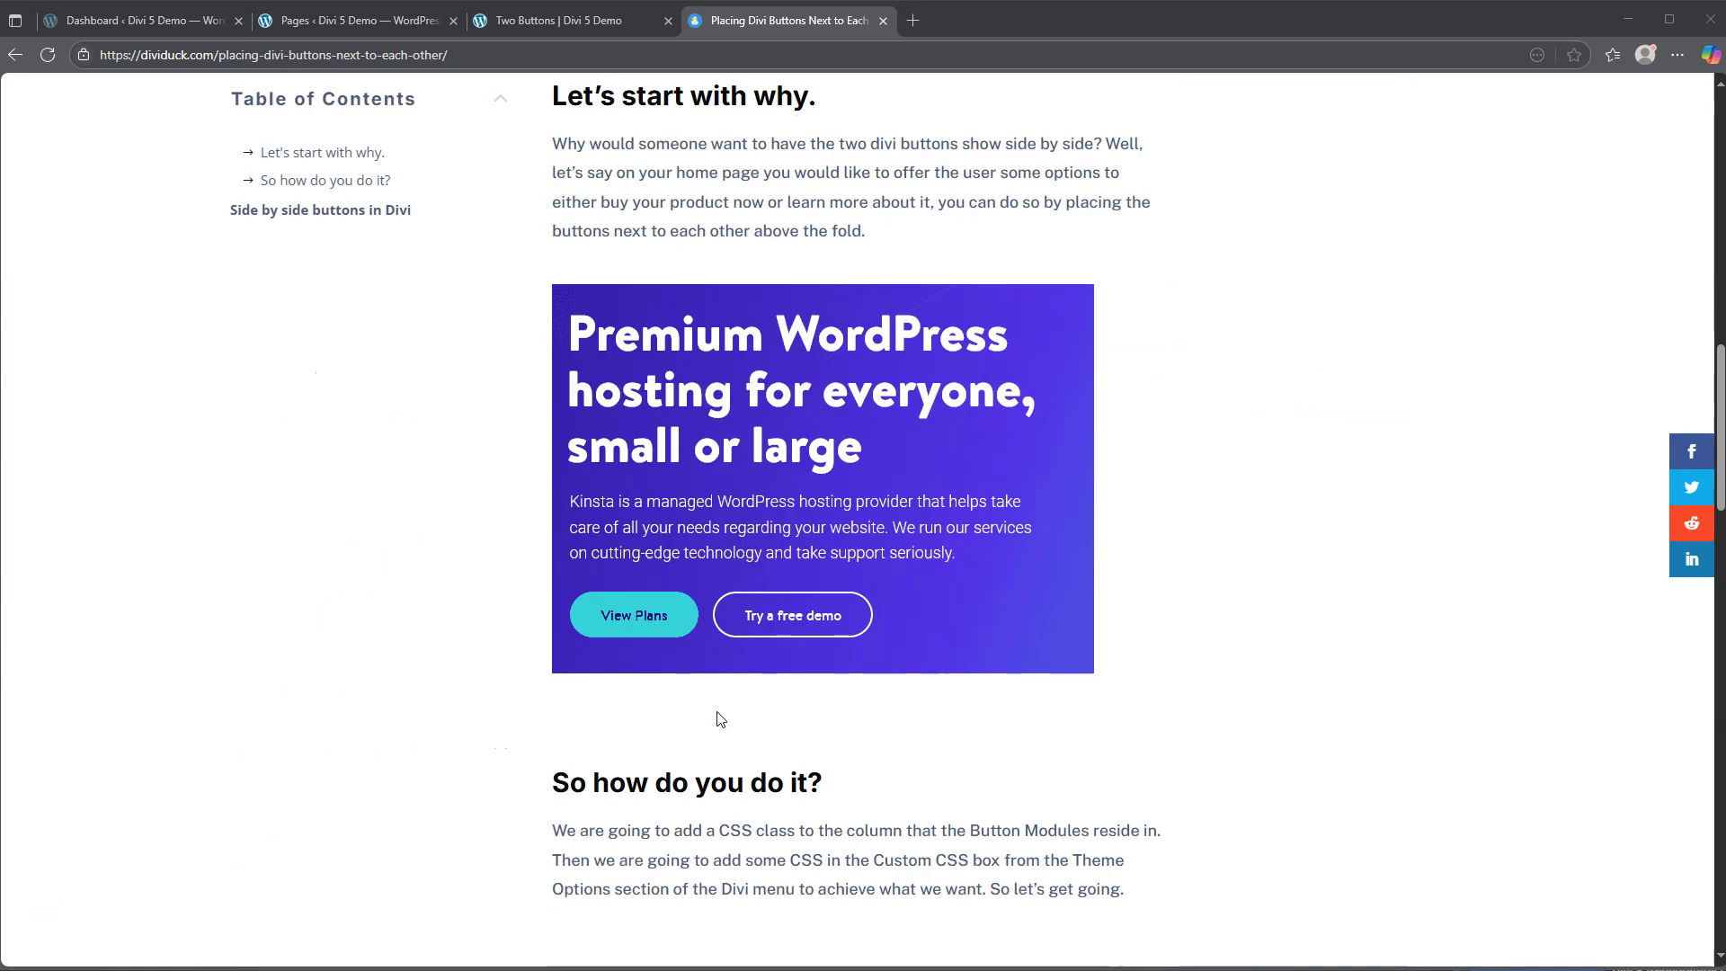
{"action": "scroll", "coordinate": [719, 718], "scroll_direction": "down", "scroll_amount": 4}
{"action": "scroll", "coordinate": [720, 718], "scroll_direction": "down", "scroll_amount": 4}
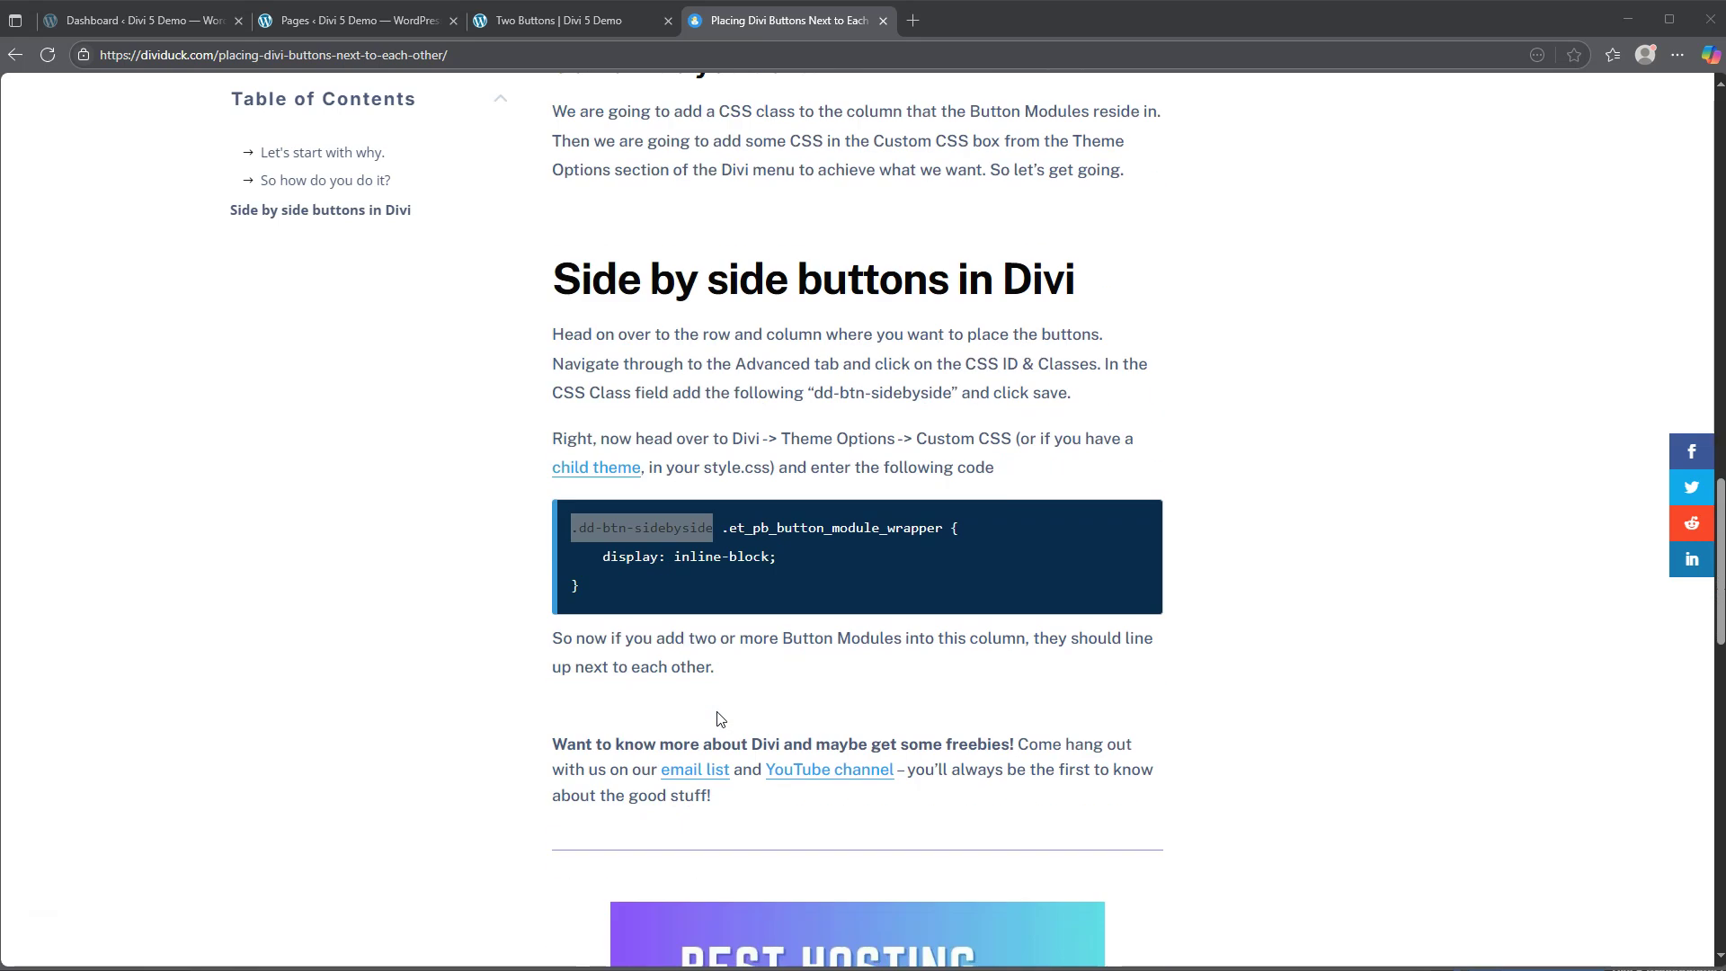
{"action": "left_click", "coordinate": [600, 601]}
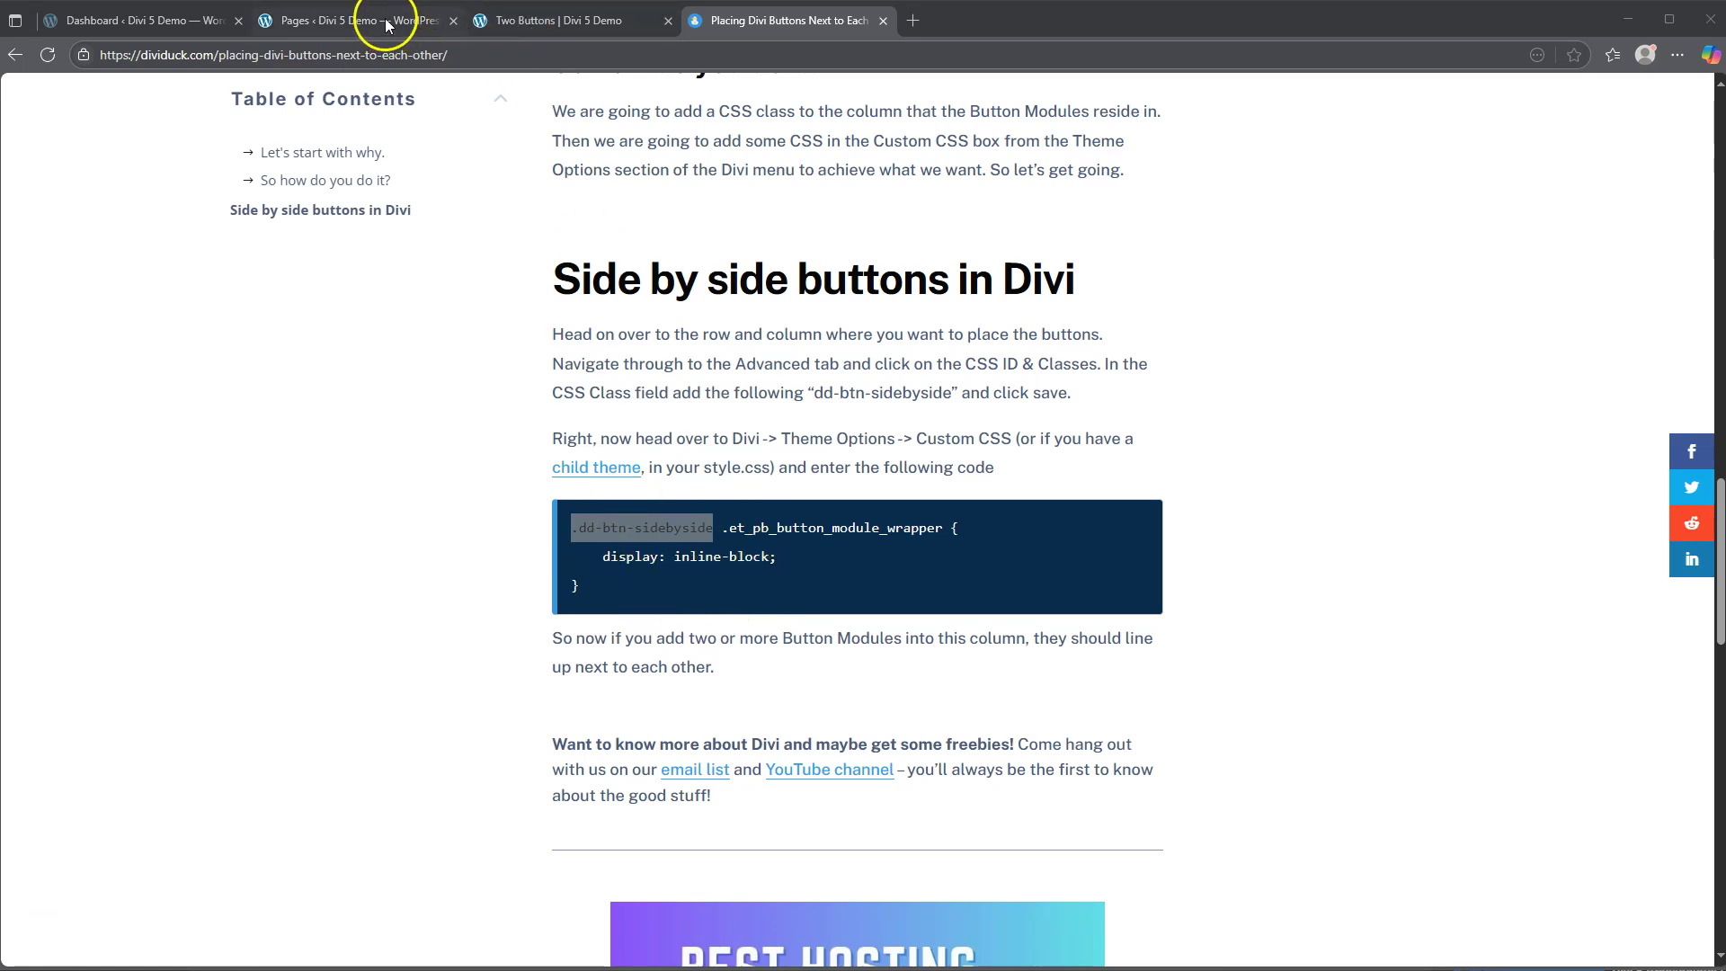
{"action": "left_click", "coordinate": [576, 19]}
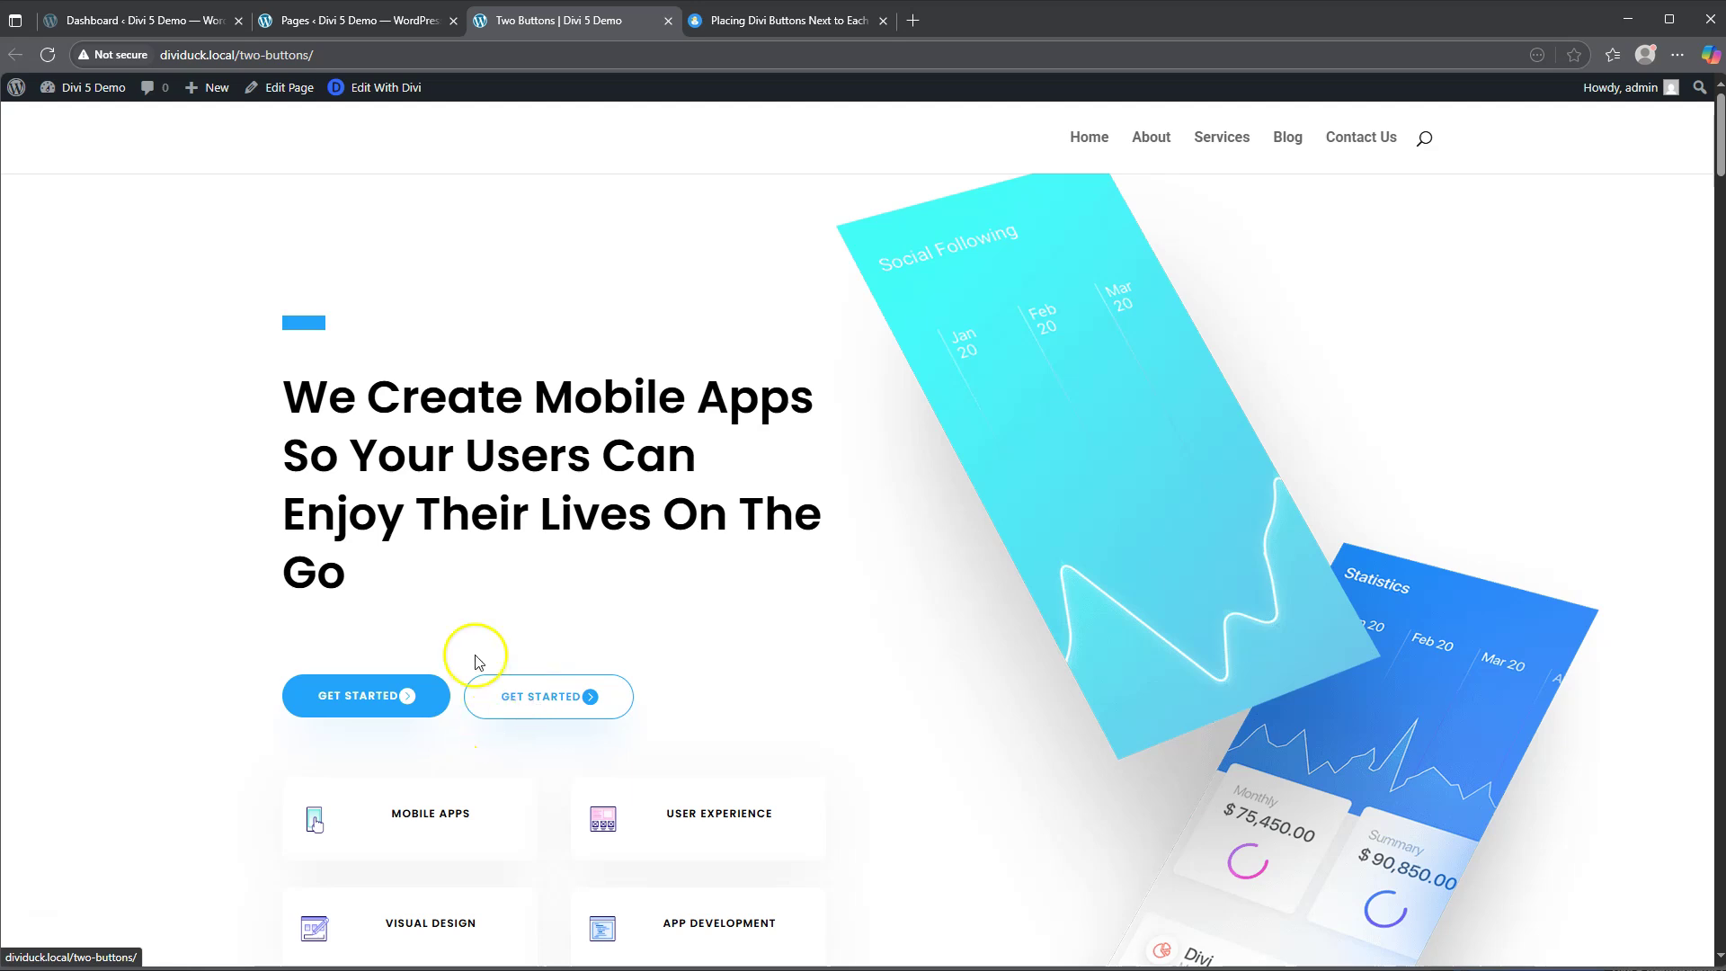
Create a new WordPress page titled "Divi 5 Two Buttons" and open it in the Divi Builder.
{"action": "left_click", "coordinate": [355, 30]}
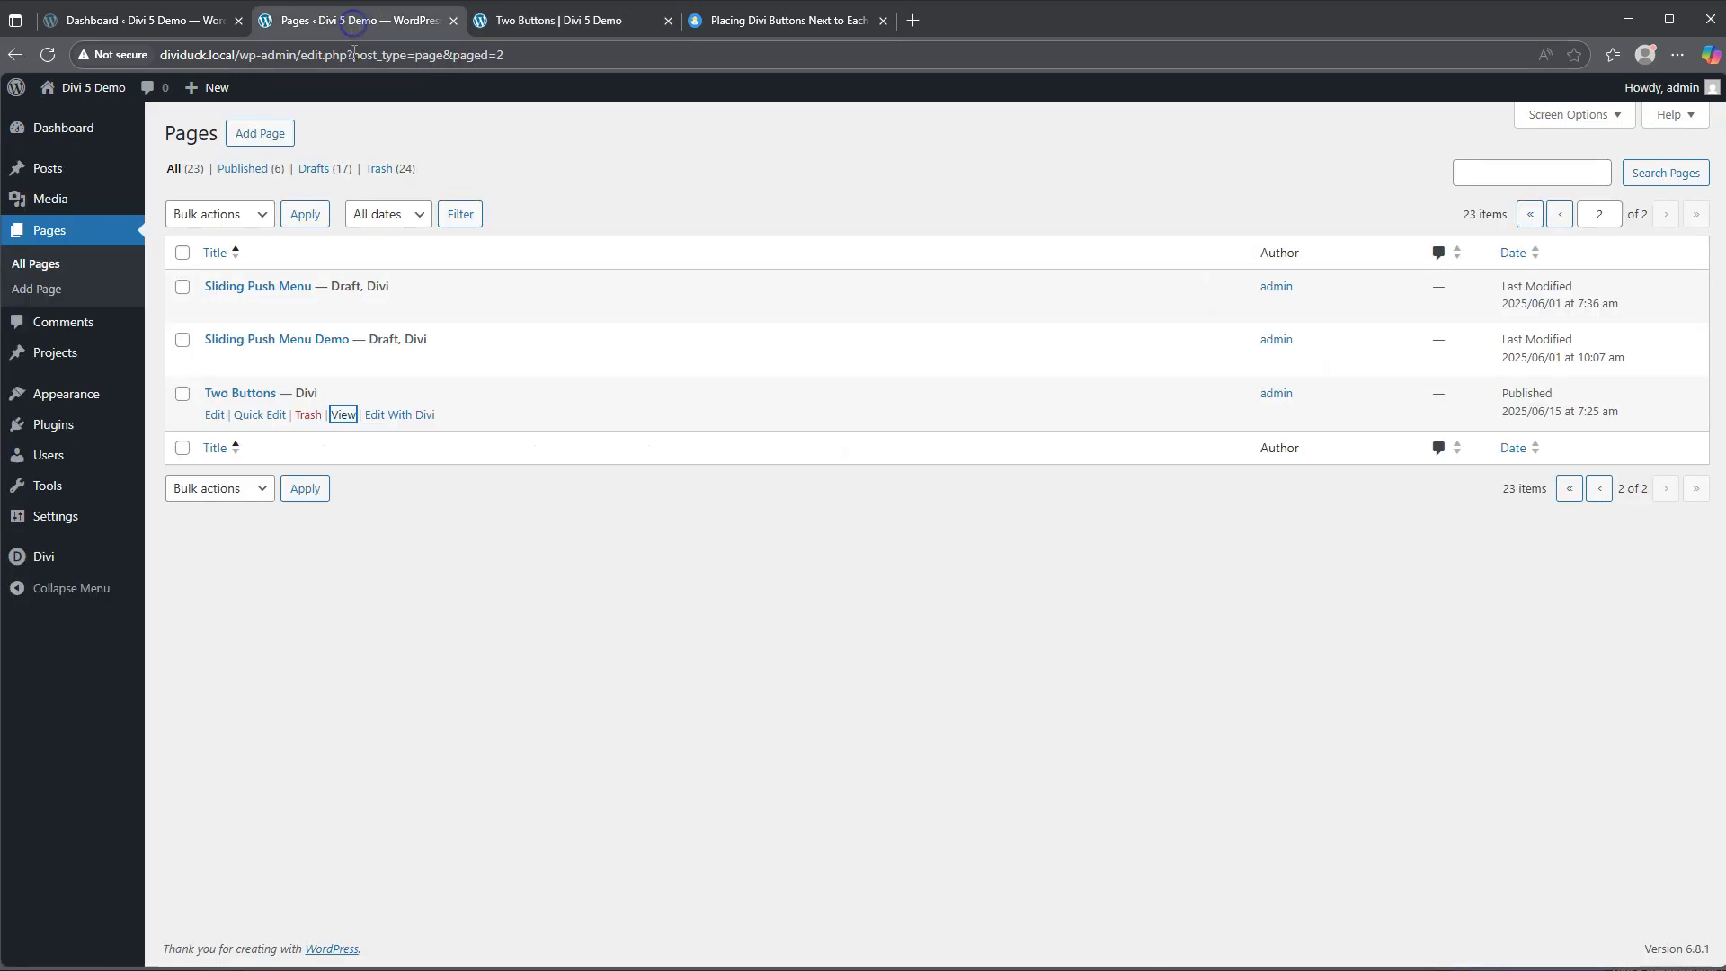
{"action": "right_click", "coordinate": [269, 136]}
{"action": "left_click", "coordinate": [341, 157]}
{"action": "left_click", "coordinate": [540, 20]}
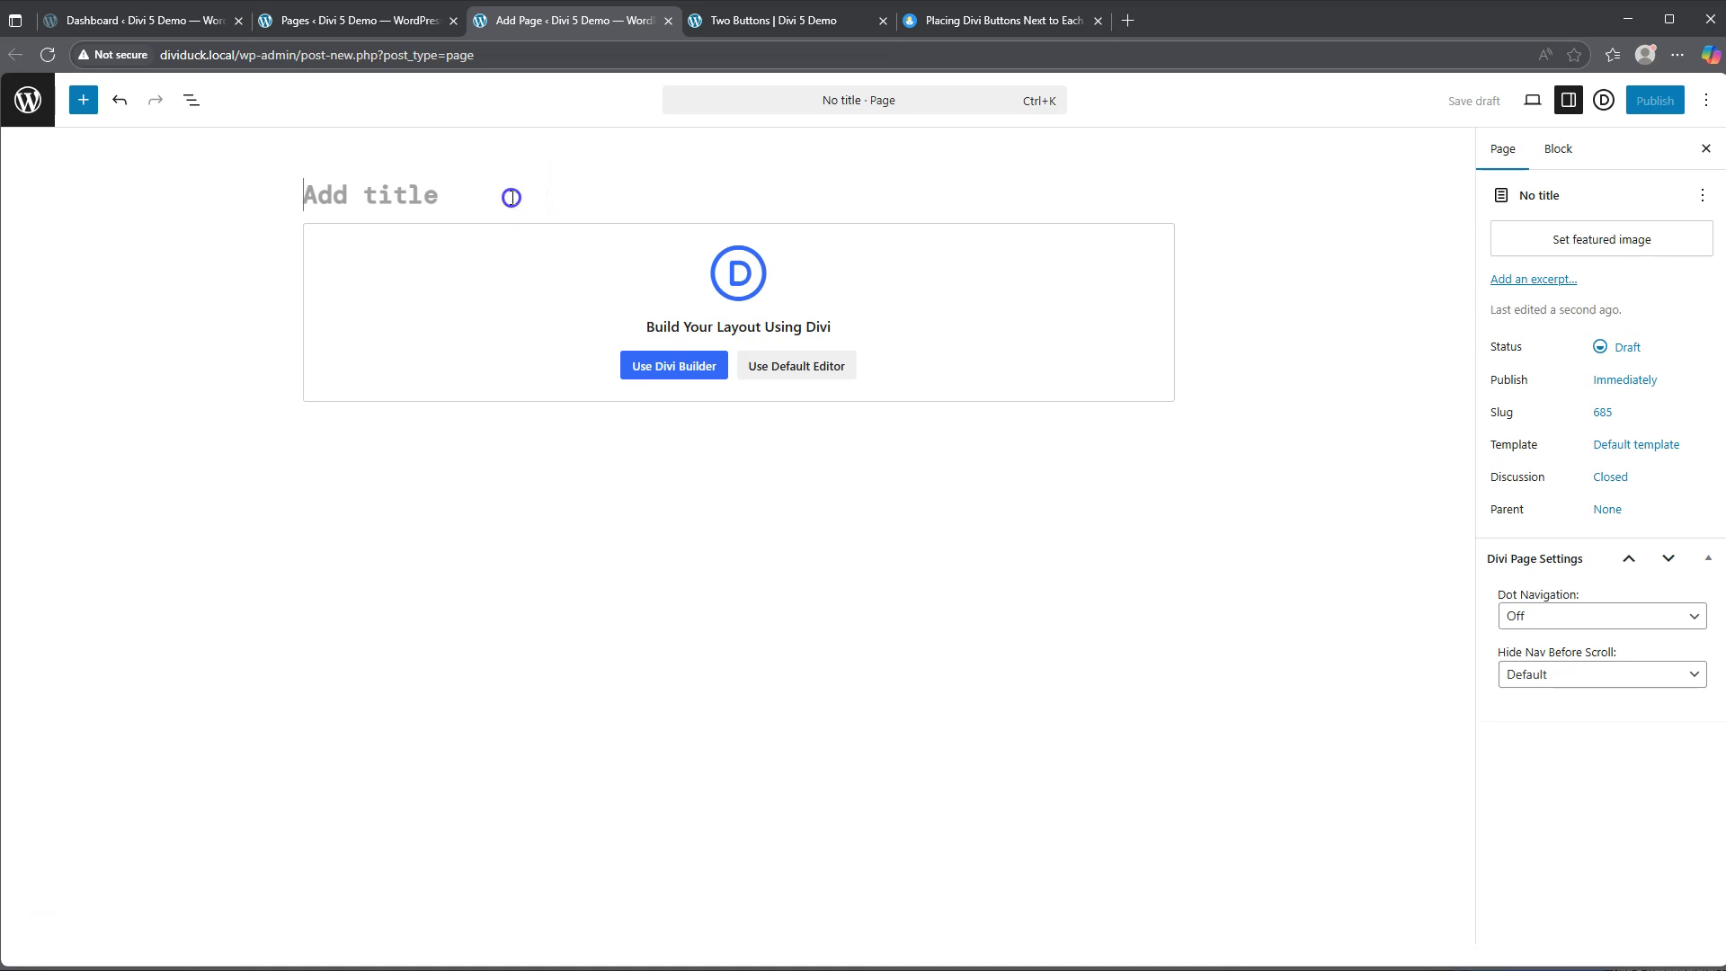
{"action": "left_click", "coordinate": [512, 197]}
{"action": "type", "text": "Divi 5"}
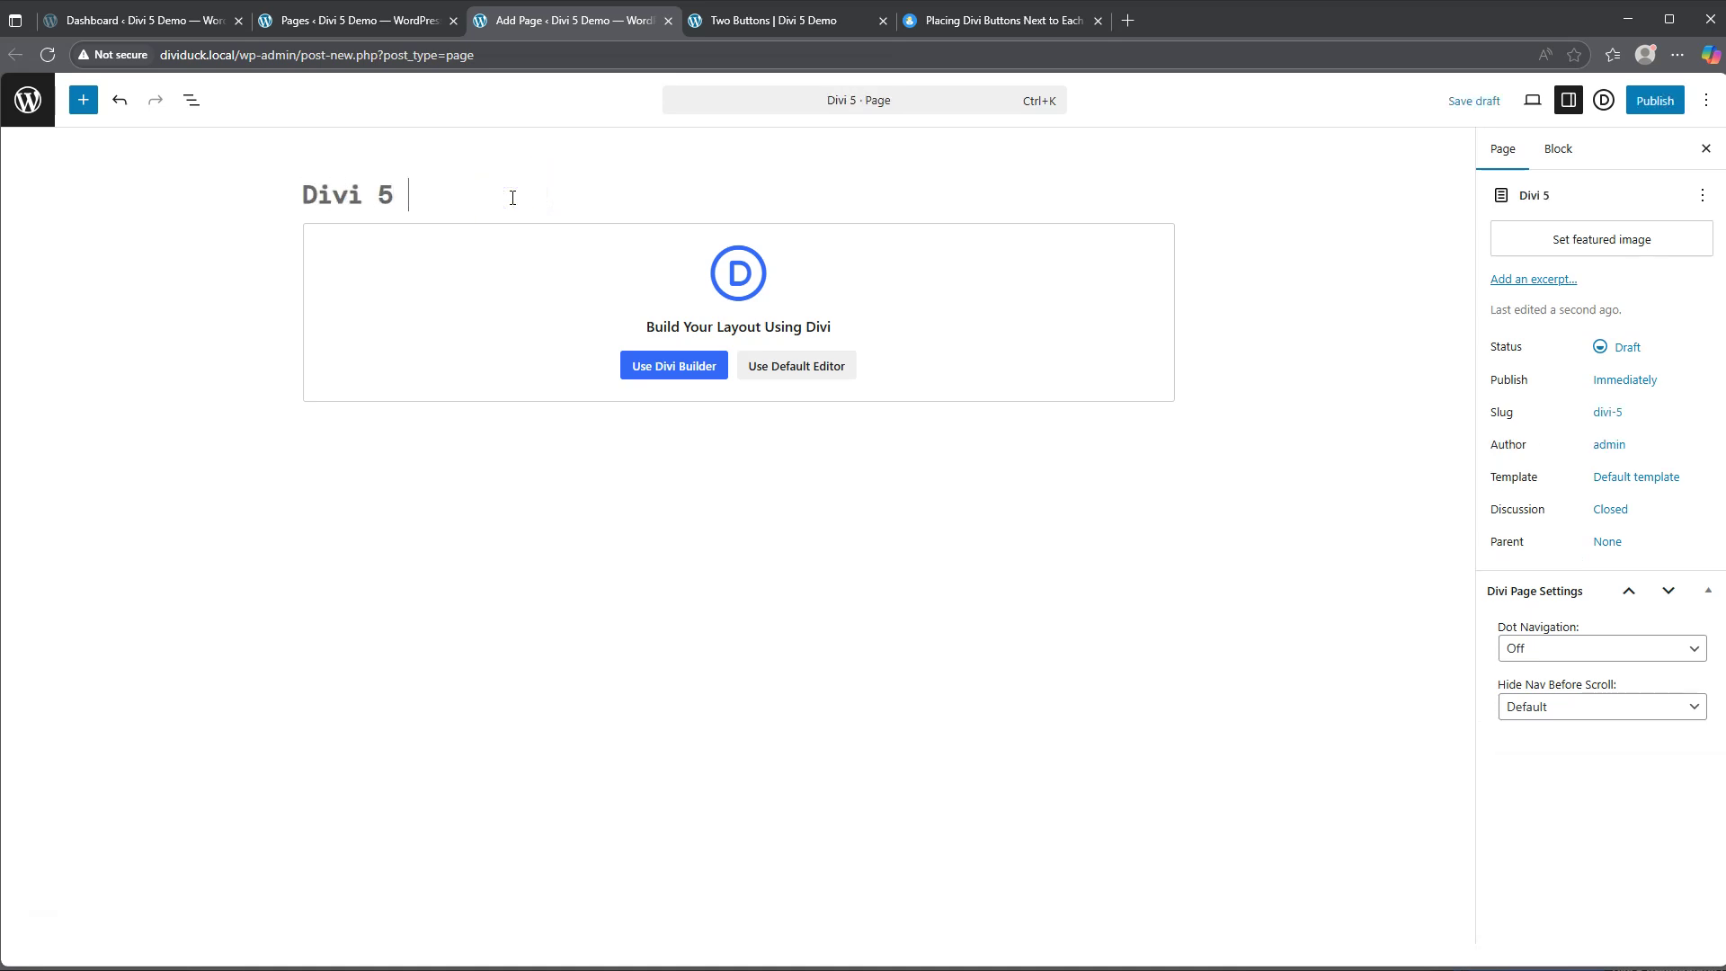
{"action": "type", "text": " Two Buttons"}
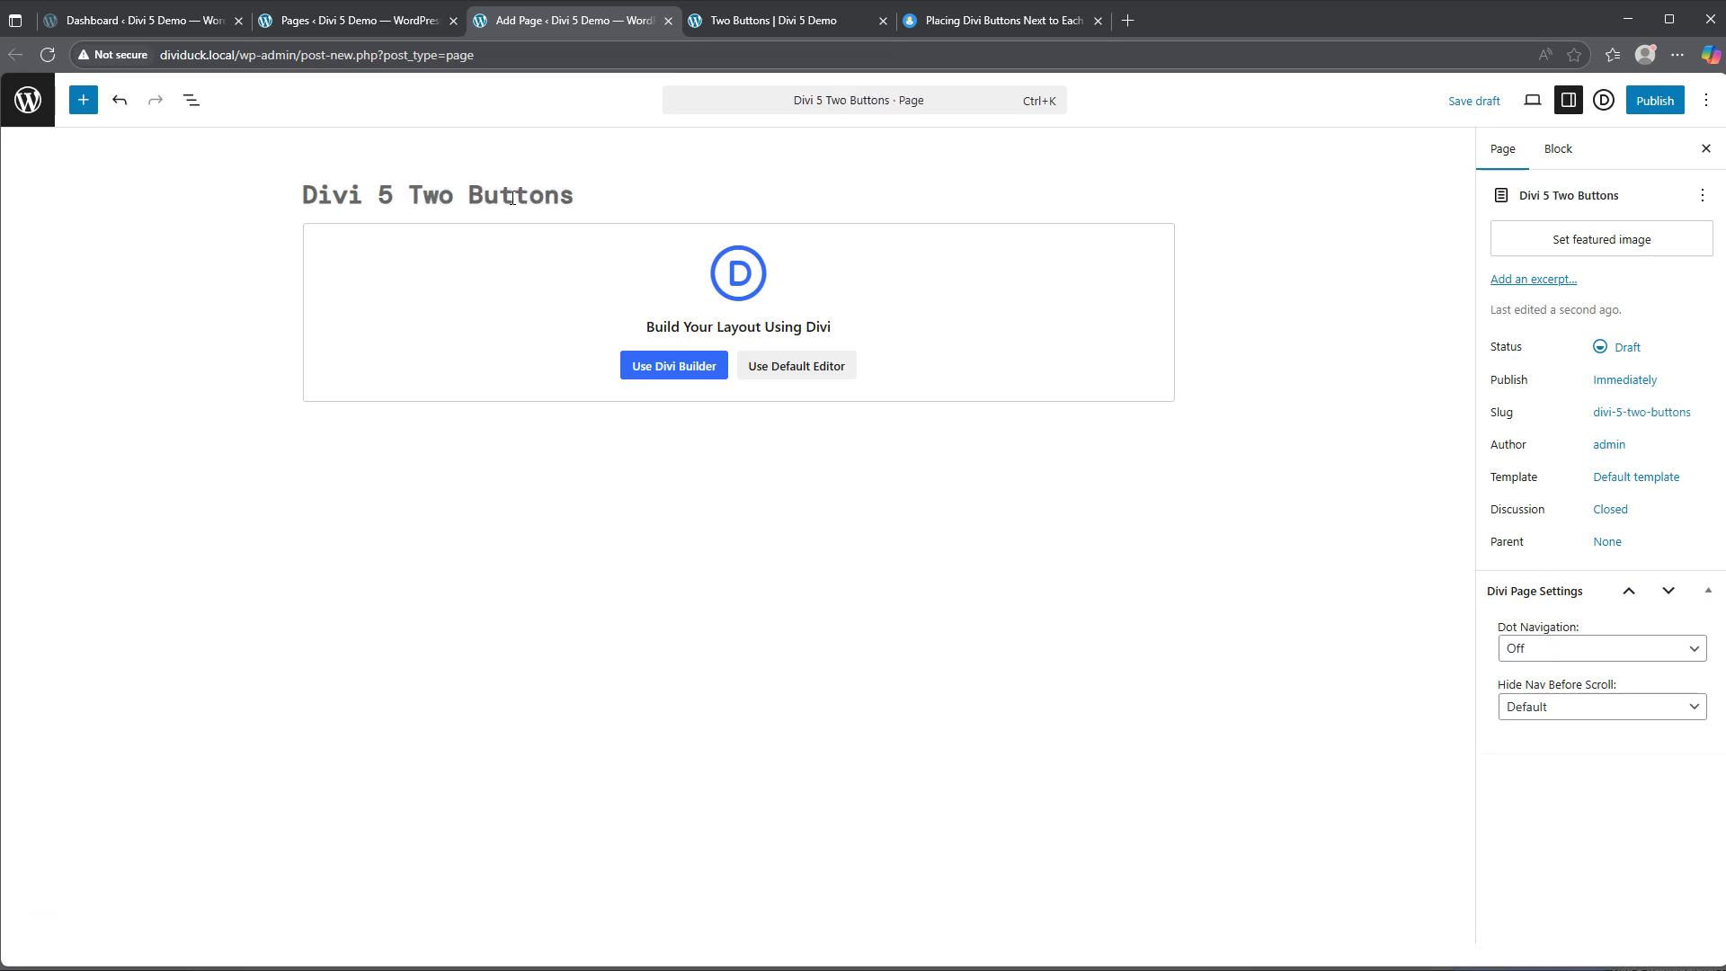
{"action": "left_click", "coordinate": [670, 365]}
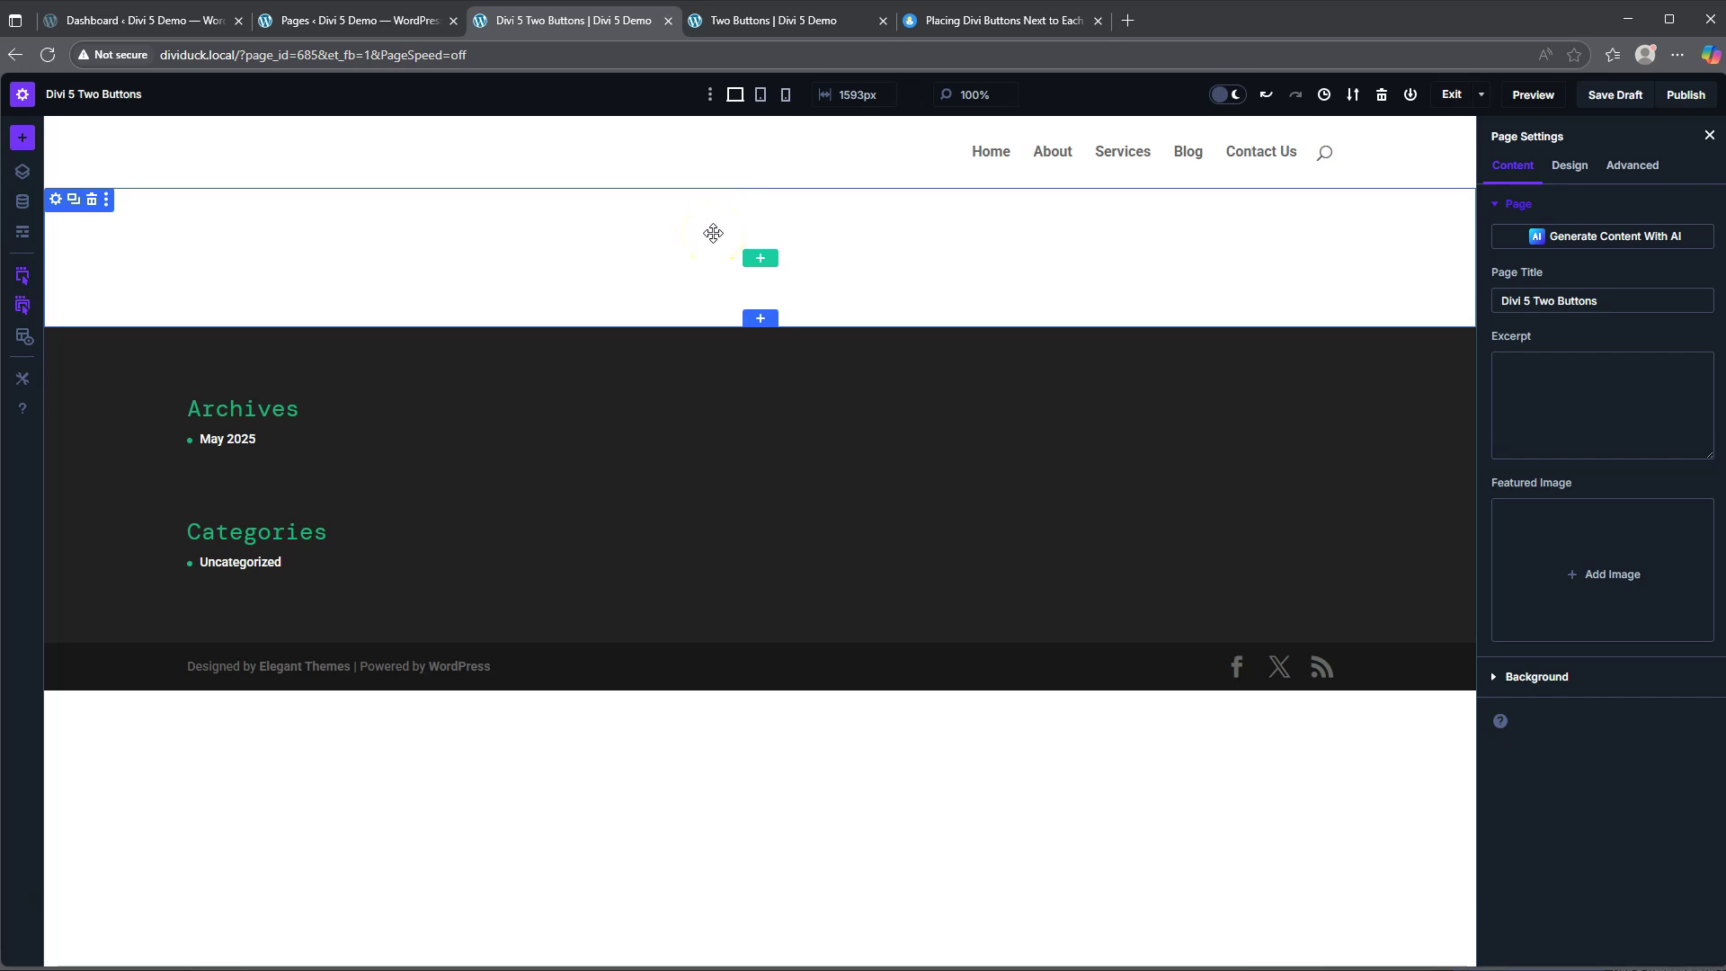
Find the premade App Developer Landing Page layout by searching for "app" and load it into the page, replacing existing content.
{"action": "left_click", "coordinate": [23, 142]}
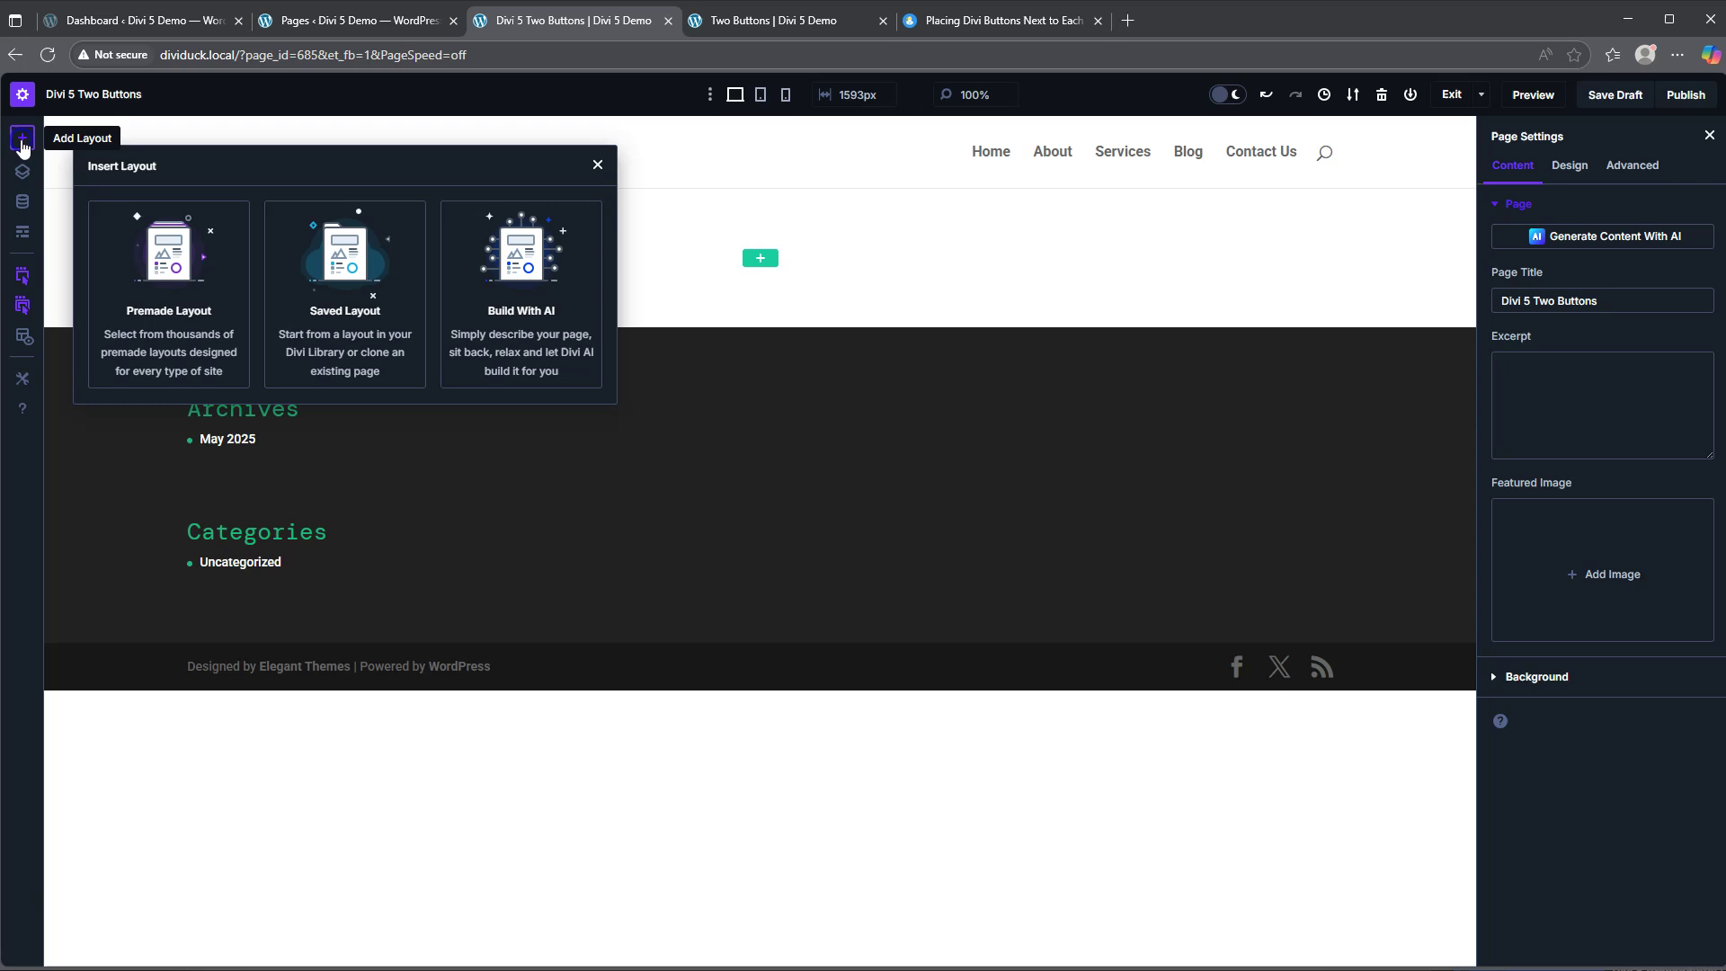
{"action": "left_click", "coordinate": [225, 331]}
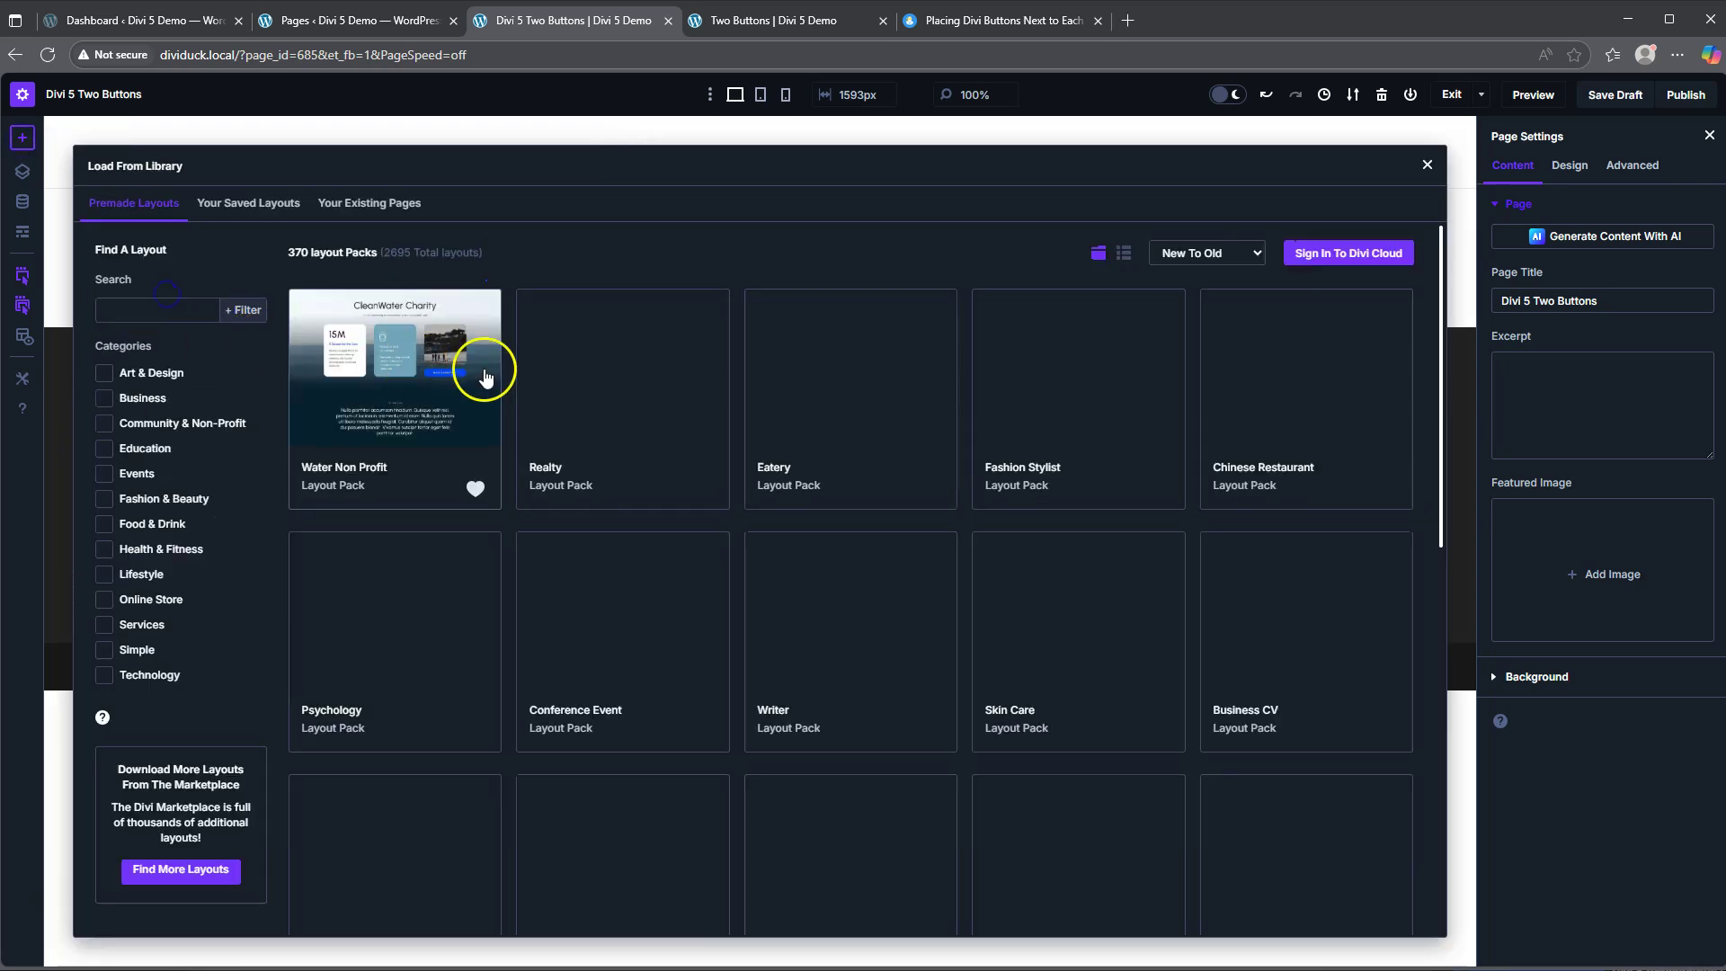
{"action": "left_click", "coordinate": [159, 315]}
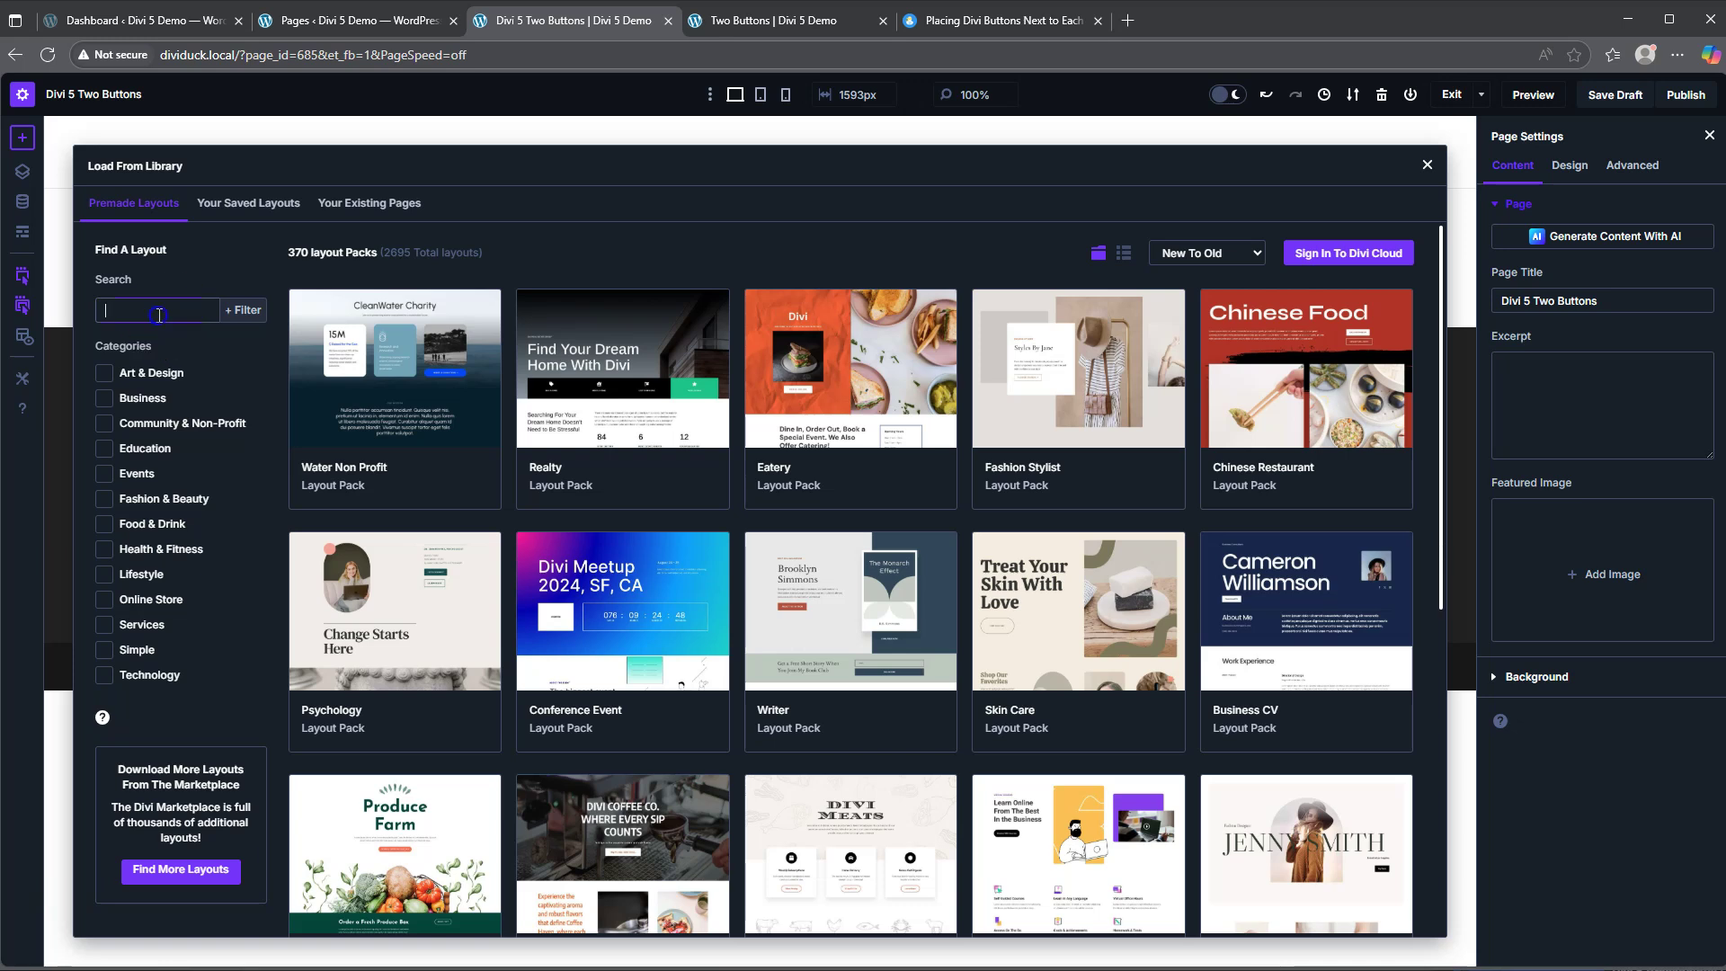
{"action": "type", "text": "app"}
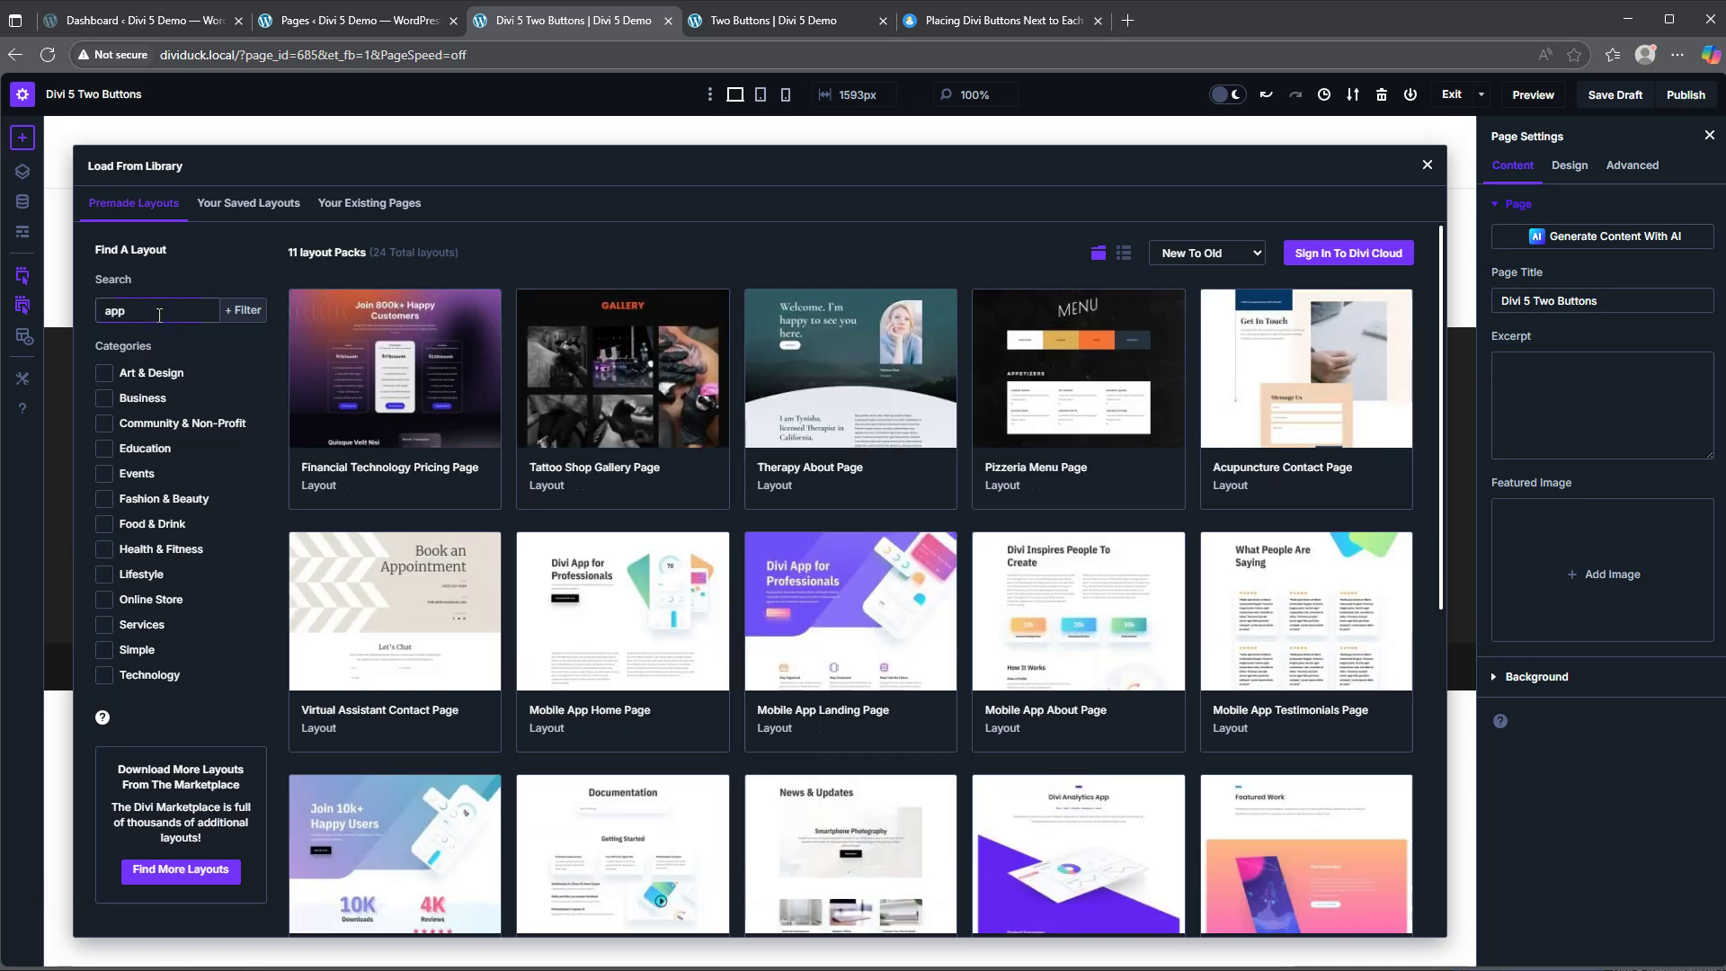
{"action": "scroll", "coordinate": [872, 485], "scroll_direction": "down", "scroll_amount": 6}
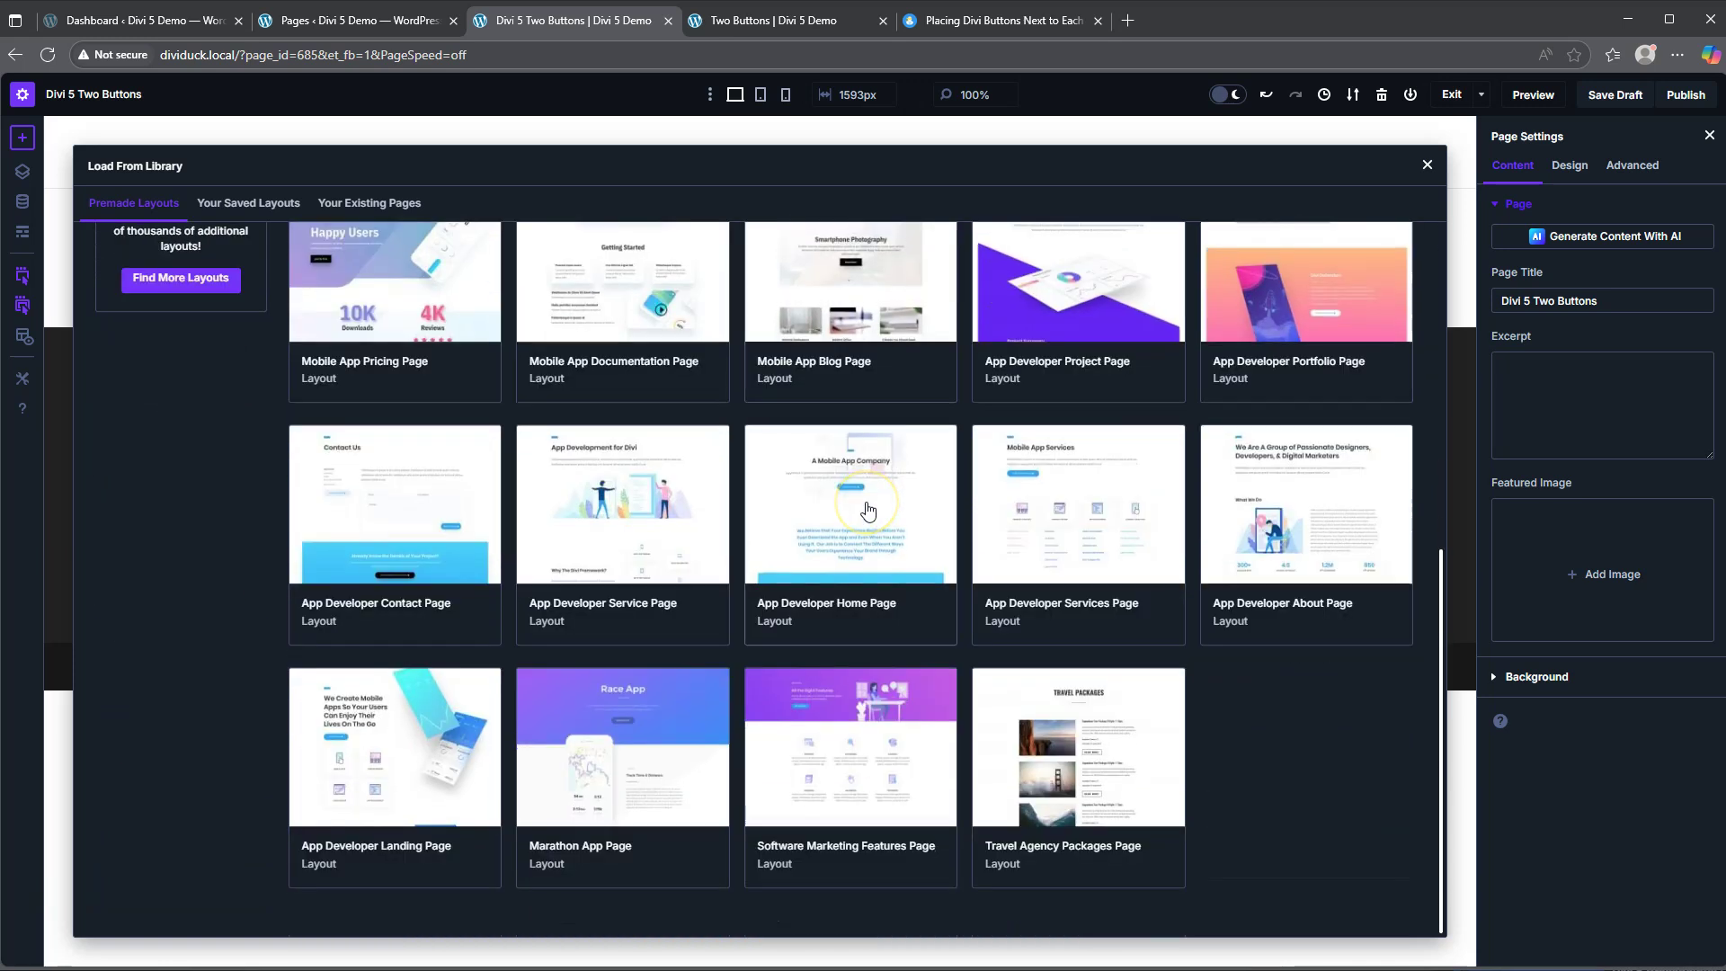
{"action": "left_click", "coordinate": [442, 688]}
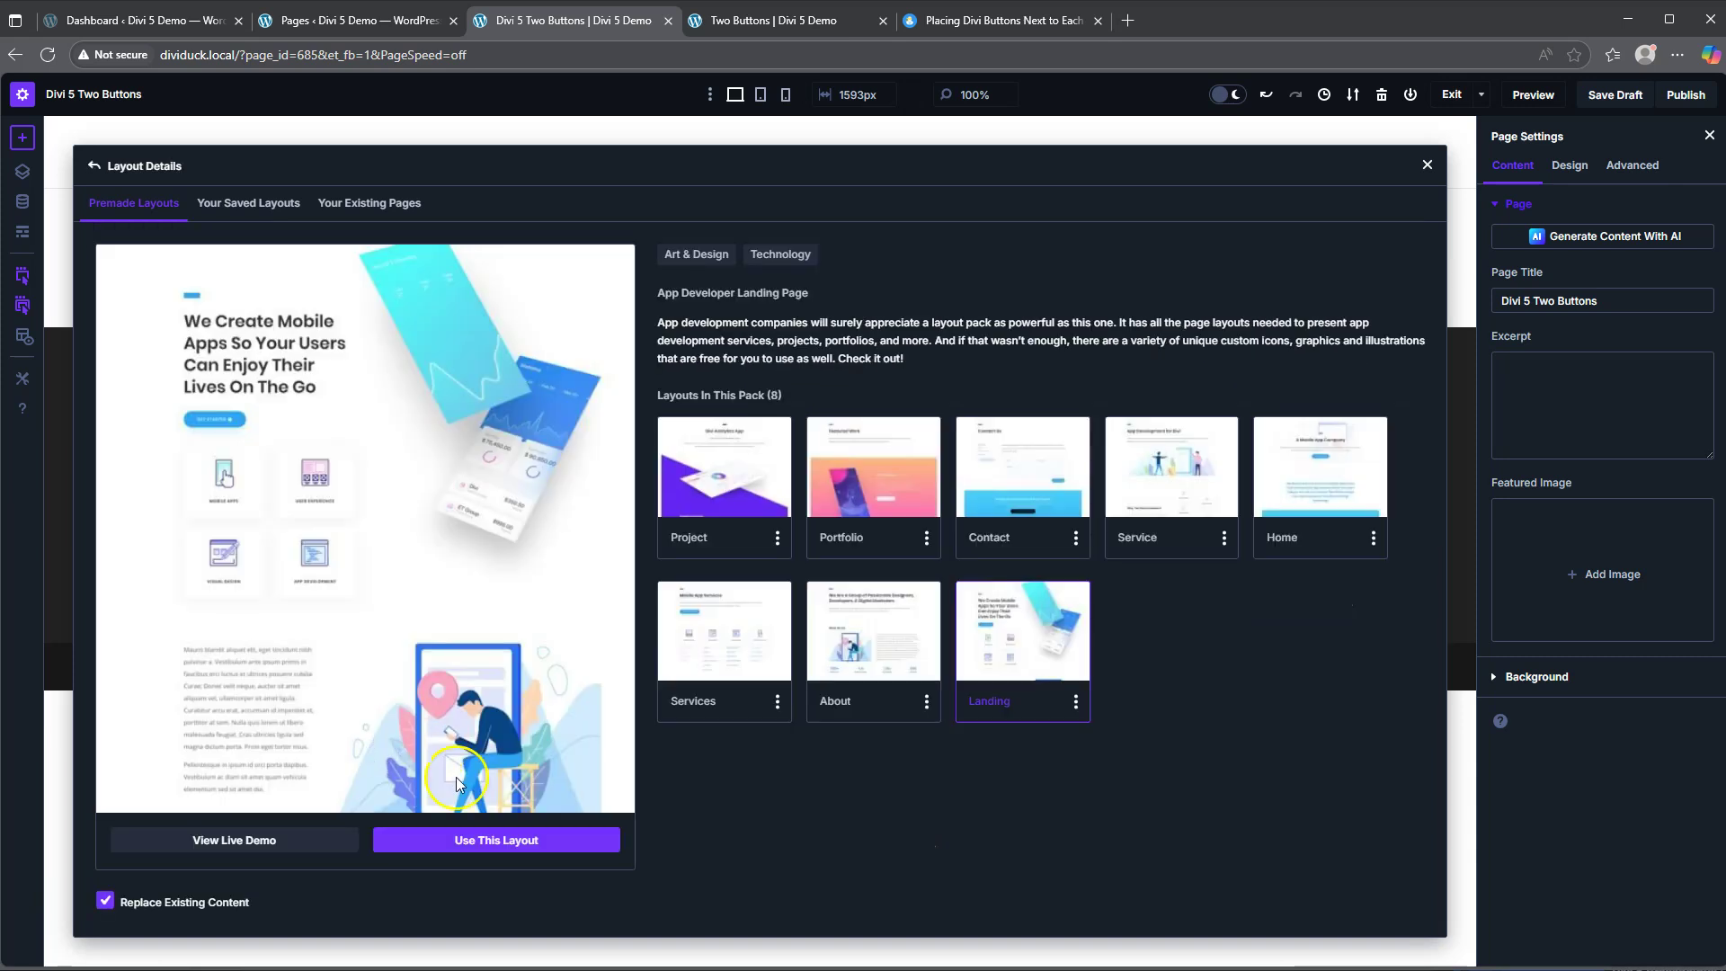
{"action": "left_click", "coordinate": [495, 841]}
{"action": "left_click", "coordinate": [492, 840]}
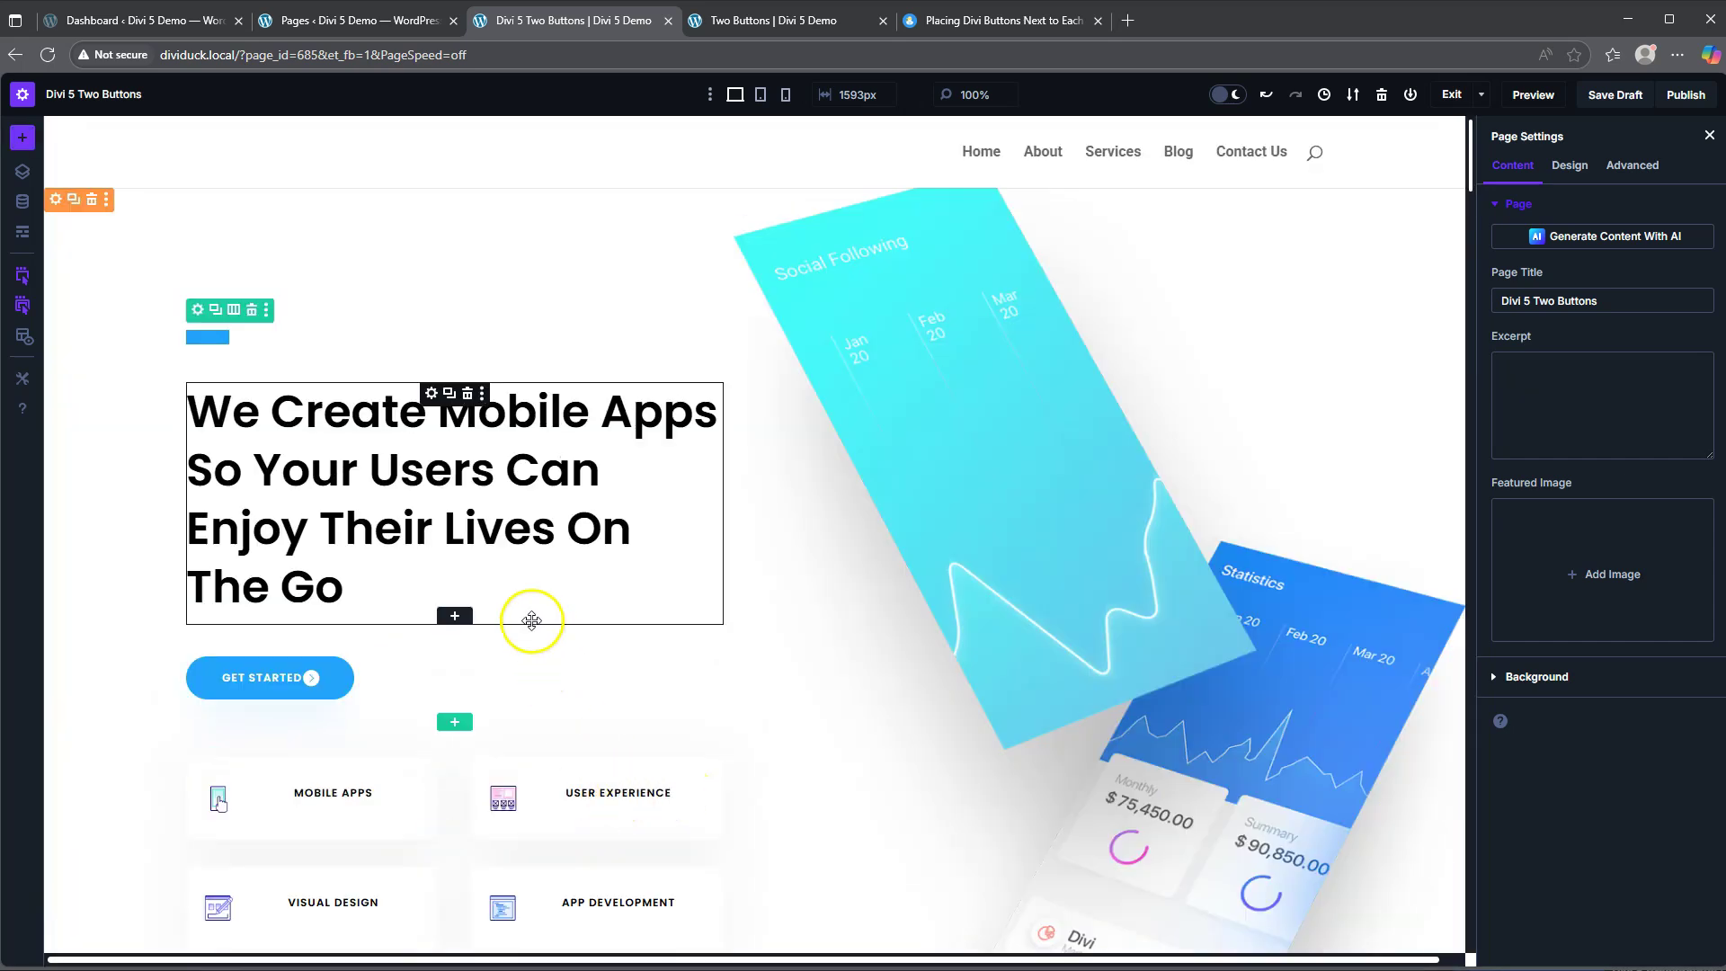
Insert an empty row with two equal columns below the hero section's Get Started button.
{"action": "mouse_move", "coordinate": [306, 667]}
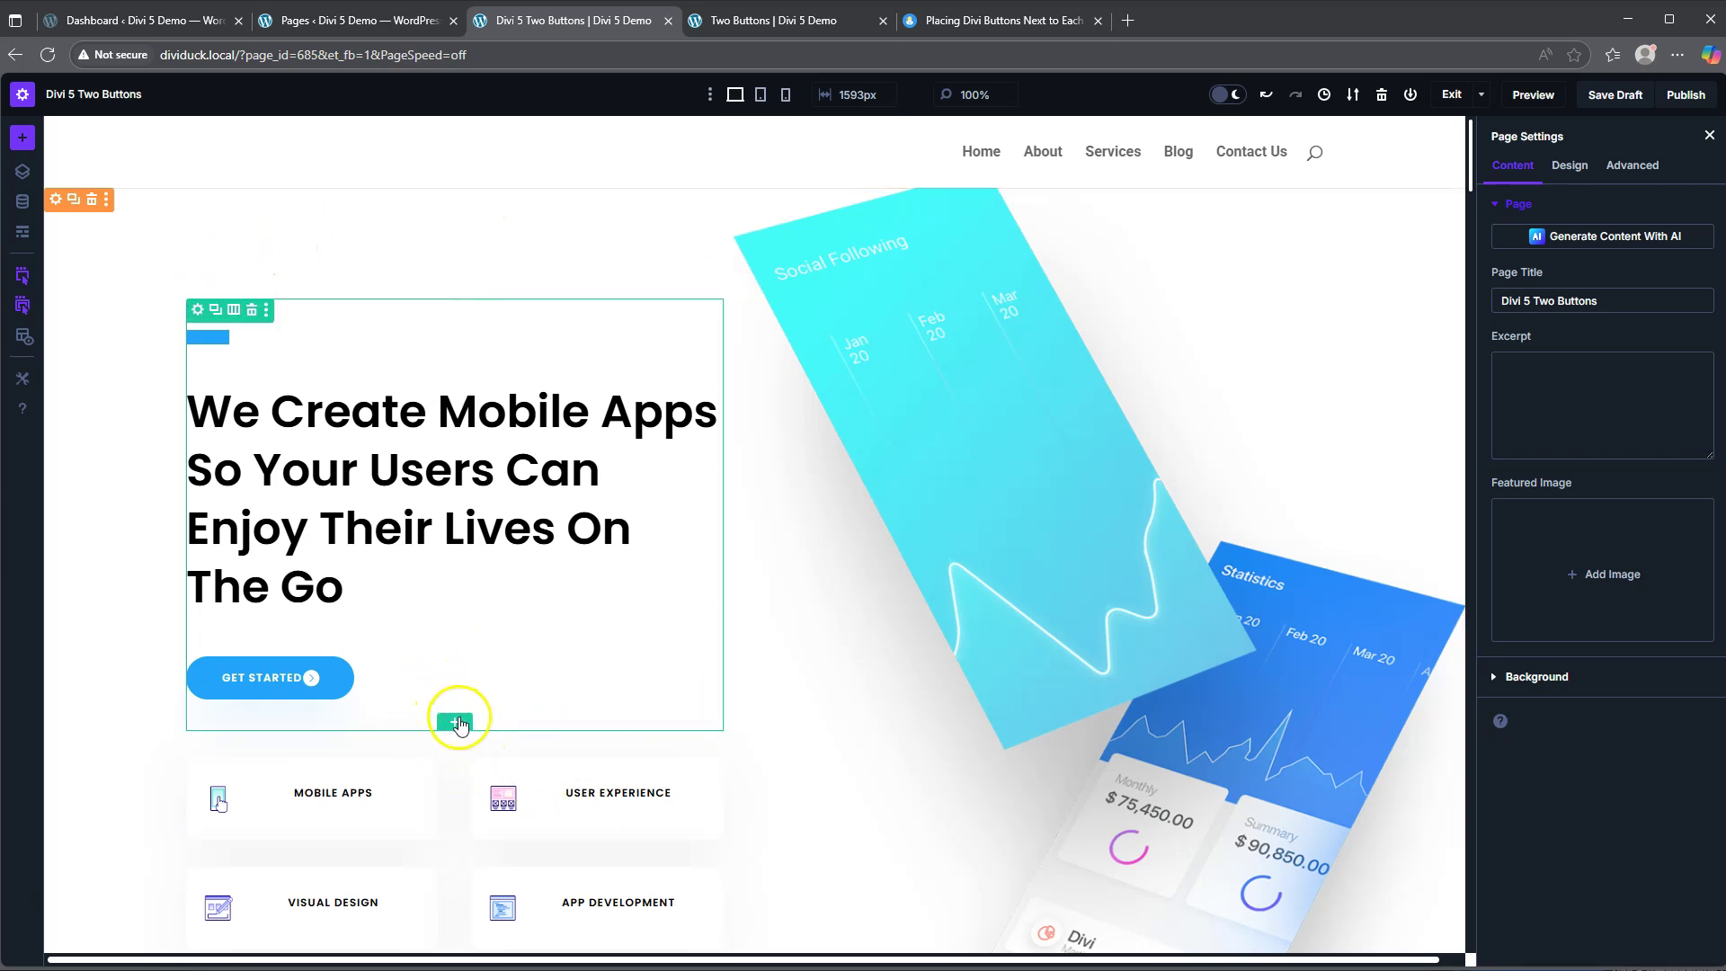
{"action": "left_click", "coordinate": [455, 722]}
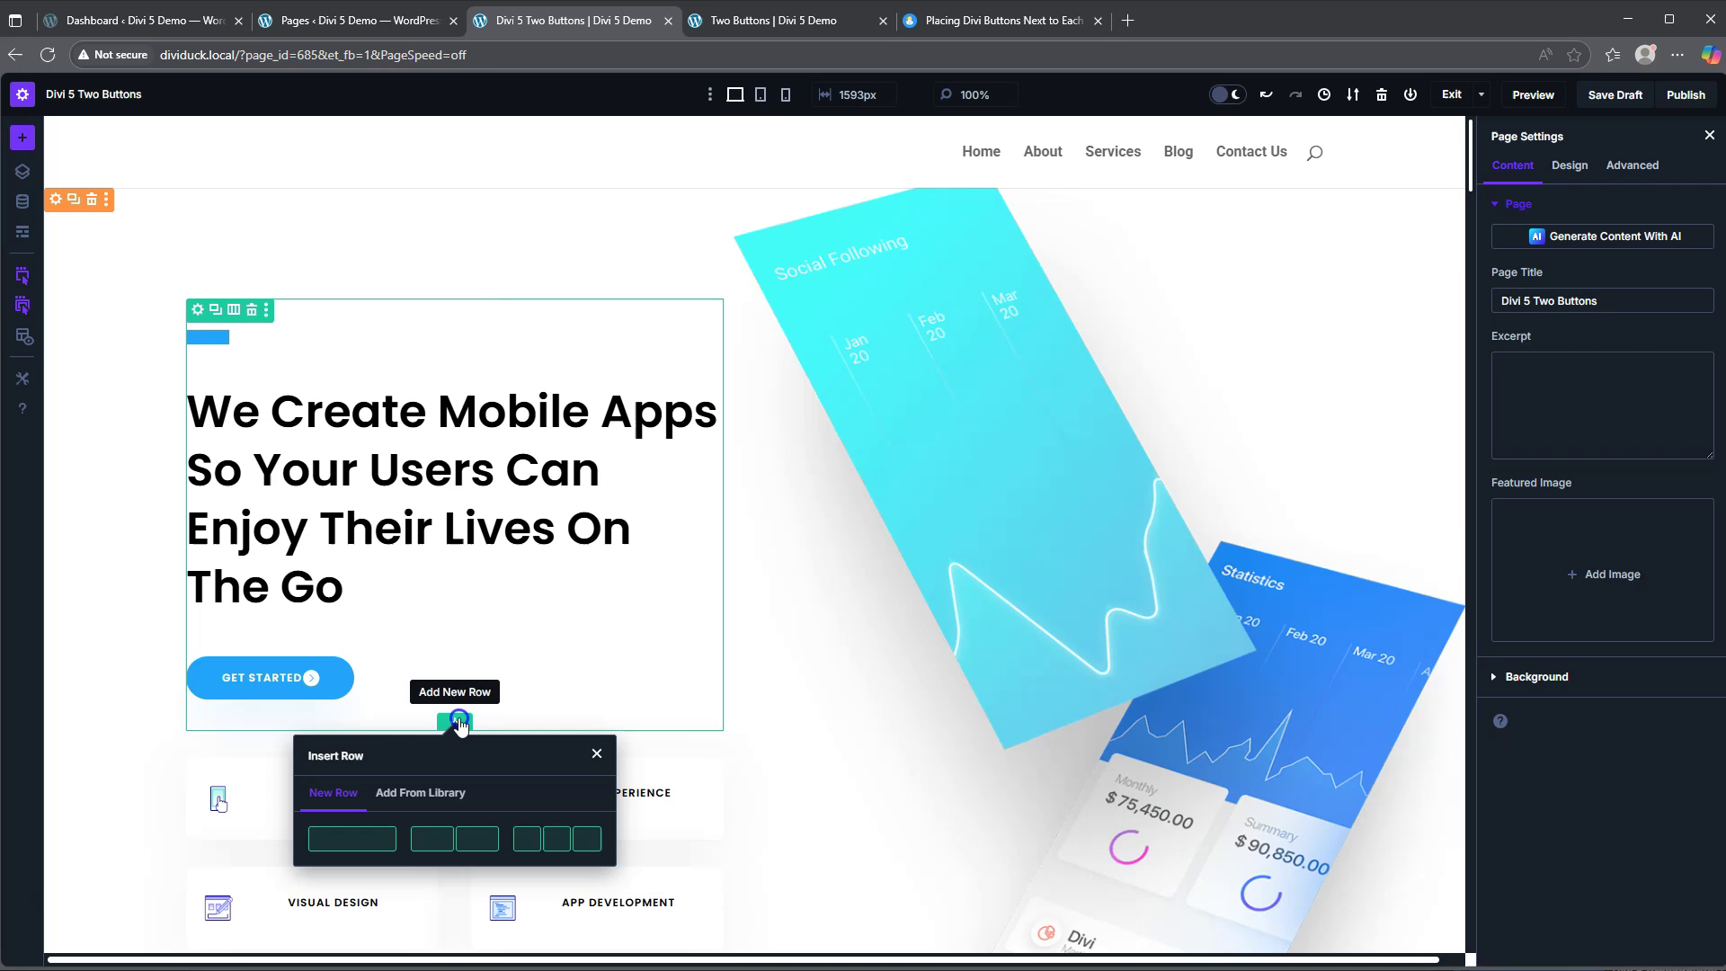
{"action": "left_click", "coordinate": [439, 843]}
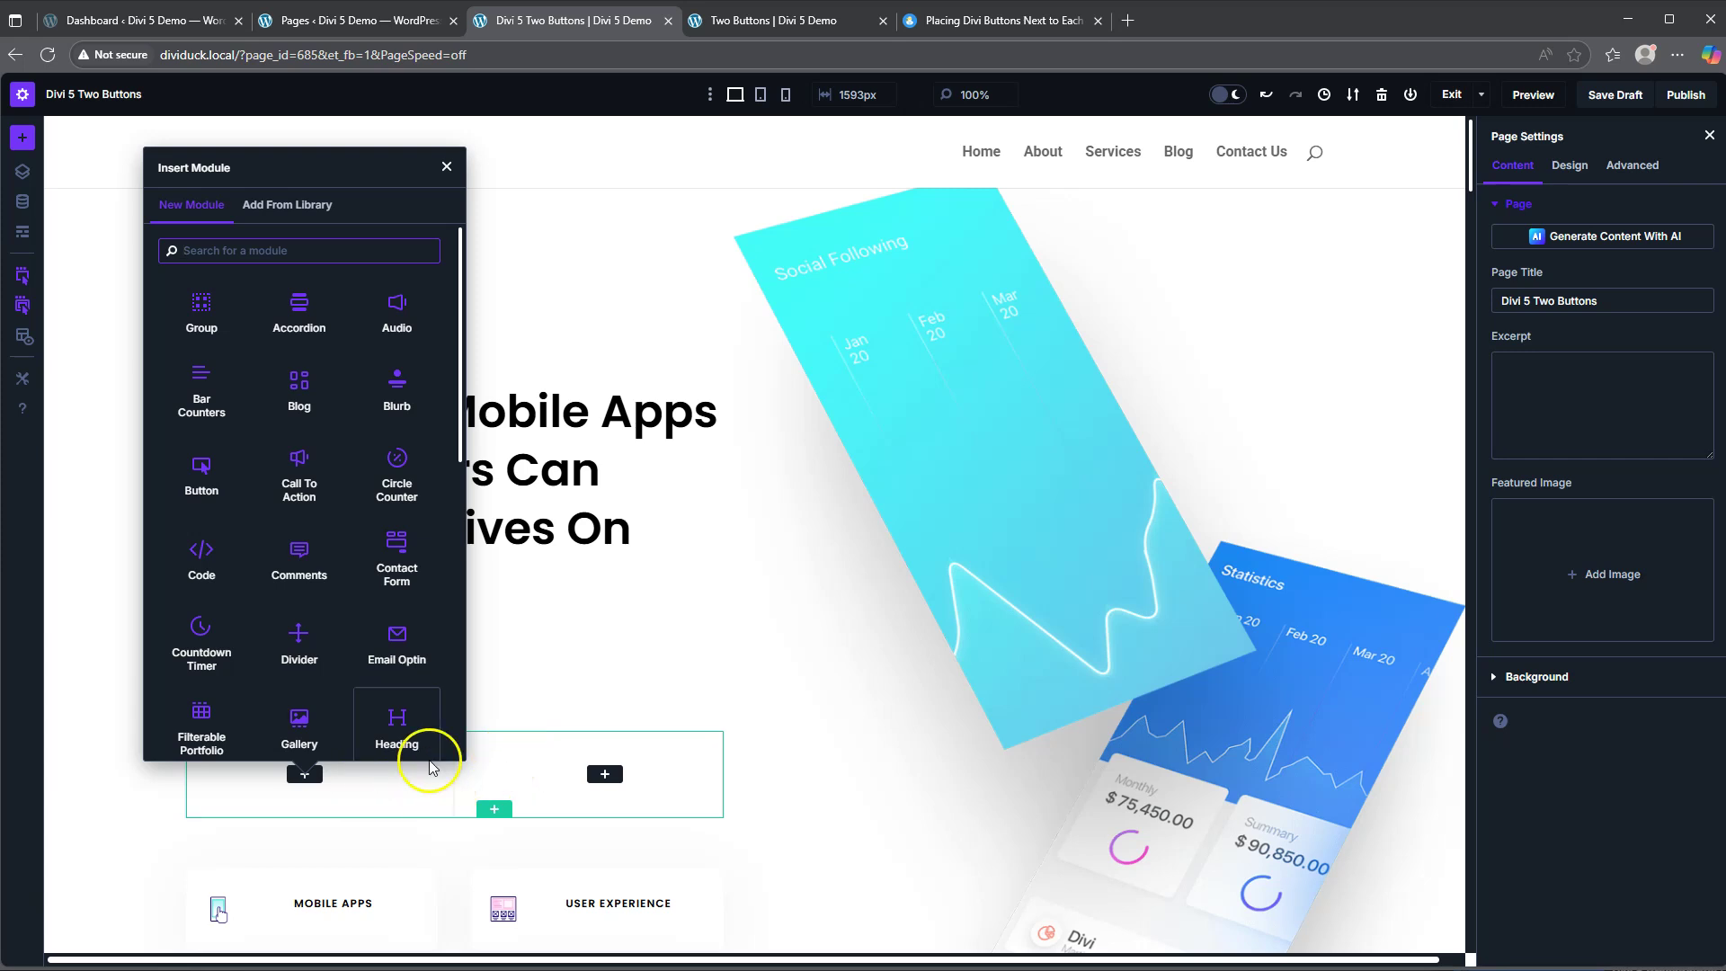
{"action": "left_click", "coordinate": [444, 169]}
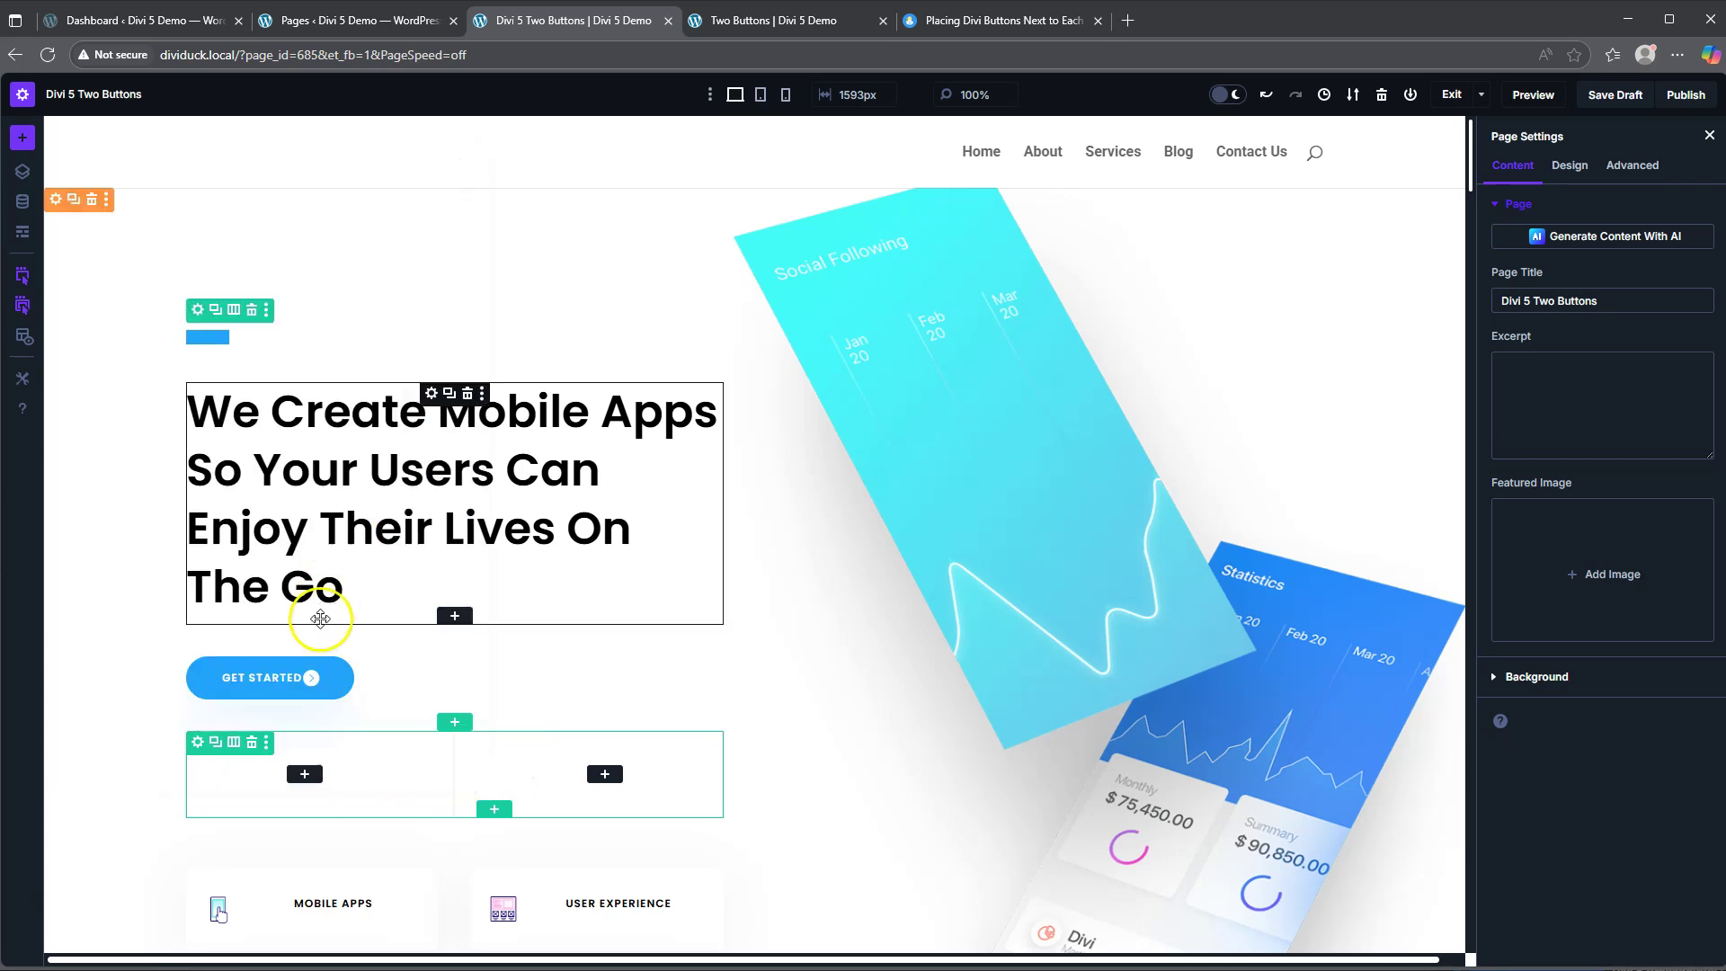
Duplicate the Get Started button and move one copy into each column of the new two-column row.
{"action": "left_click", "coordinate": [265, 668]}
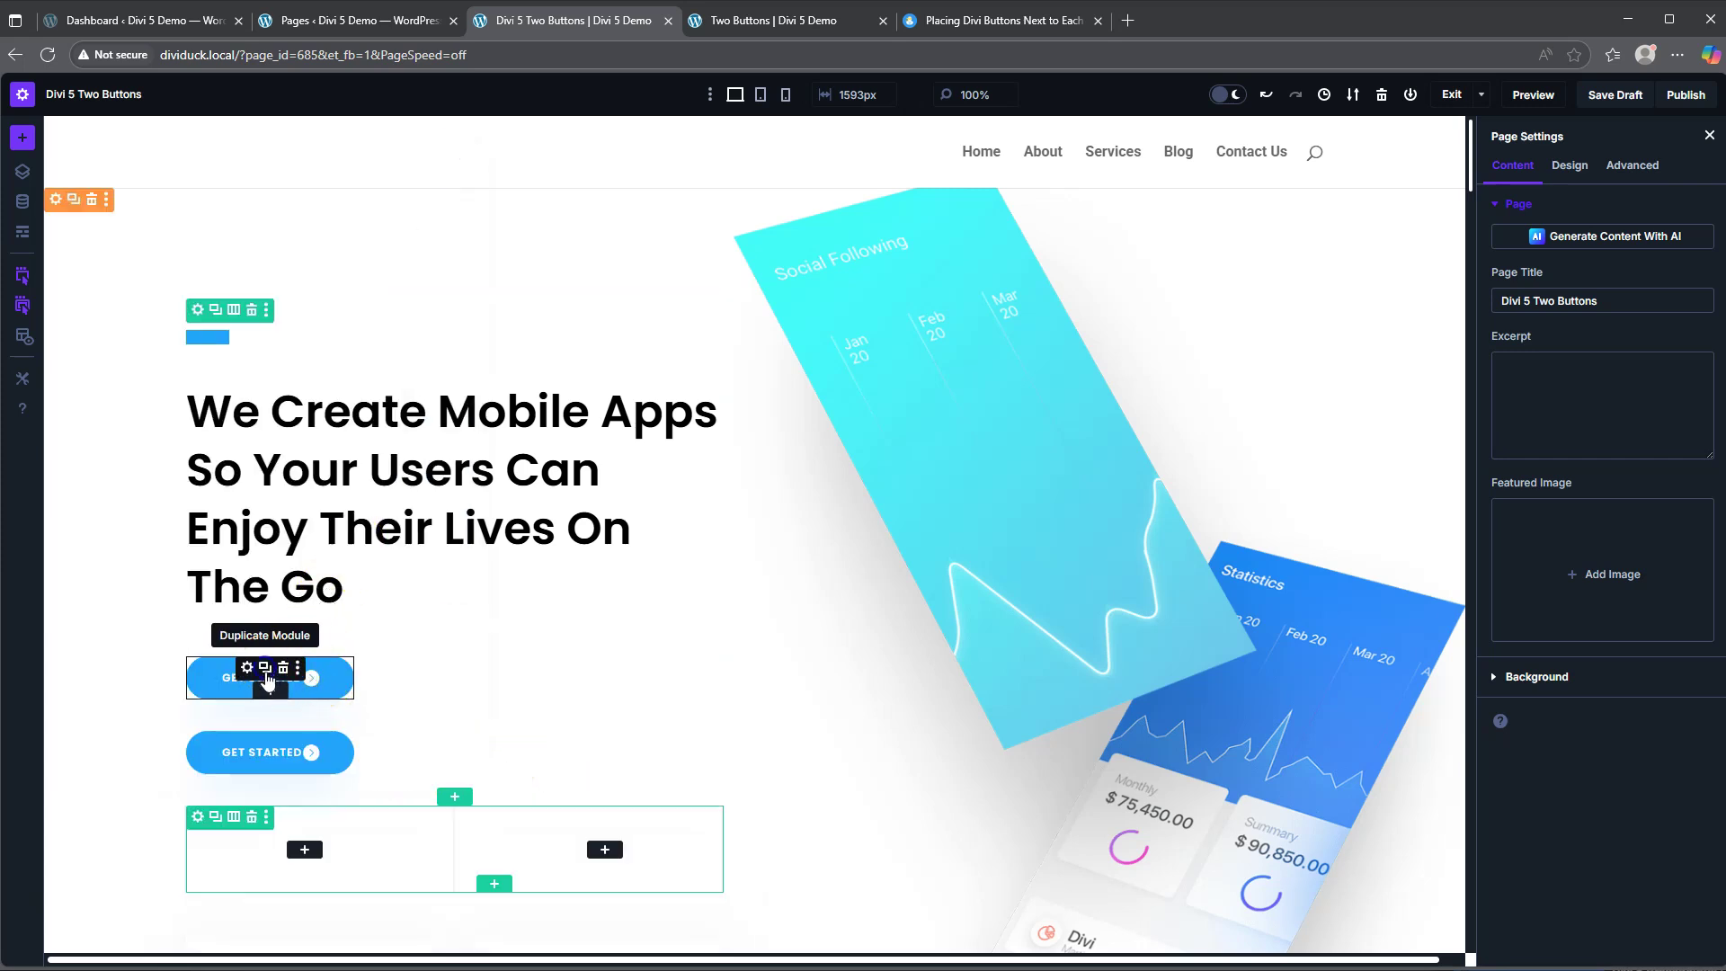
{"action": "left_click_drag", "start_coordinate": [230, 671], "coordinate": [306, 778]}
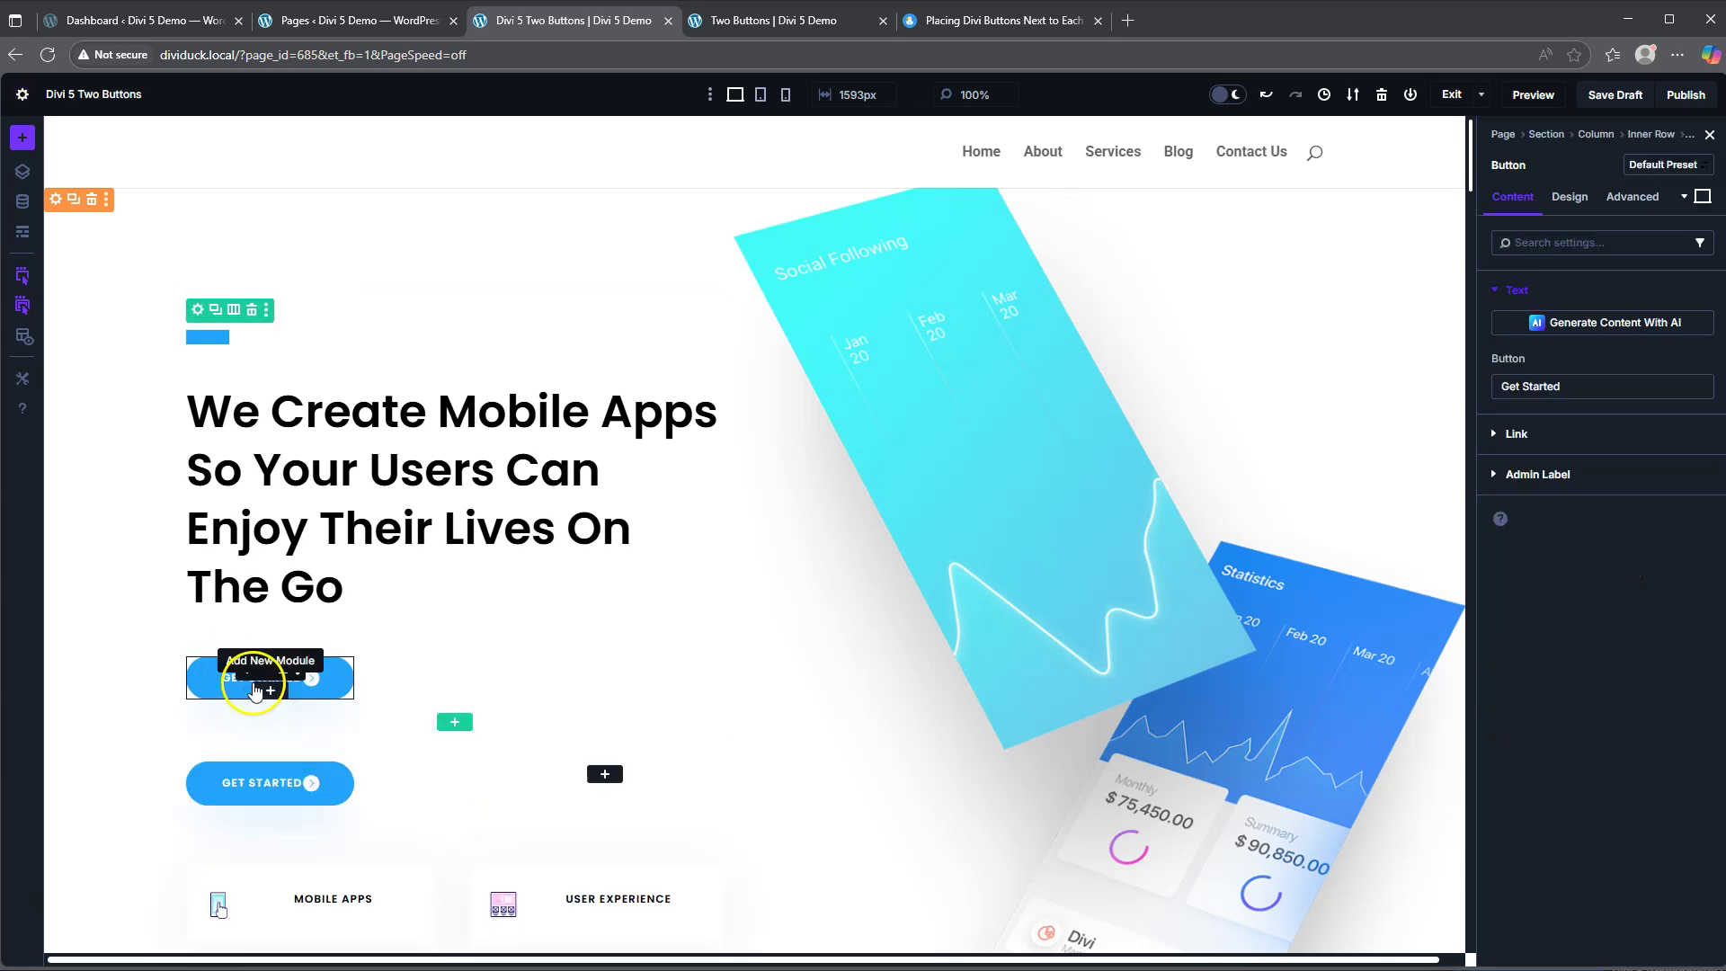
{"action": "left_click_drag", "start_coordinate": [207, 683], "coordinate": [601, 710]}
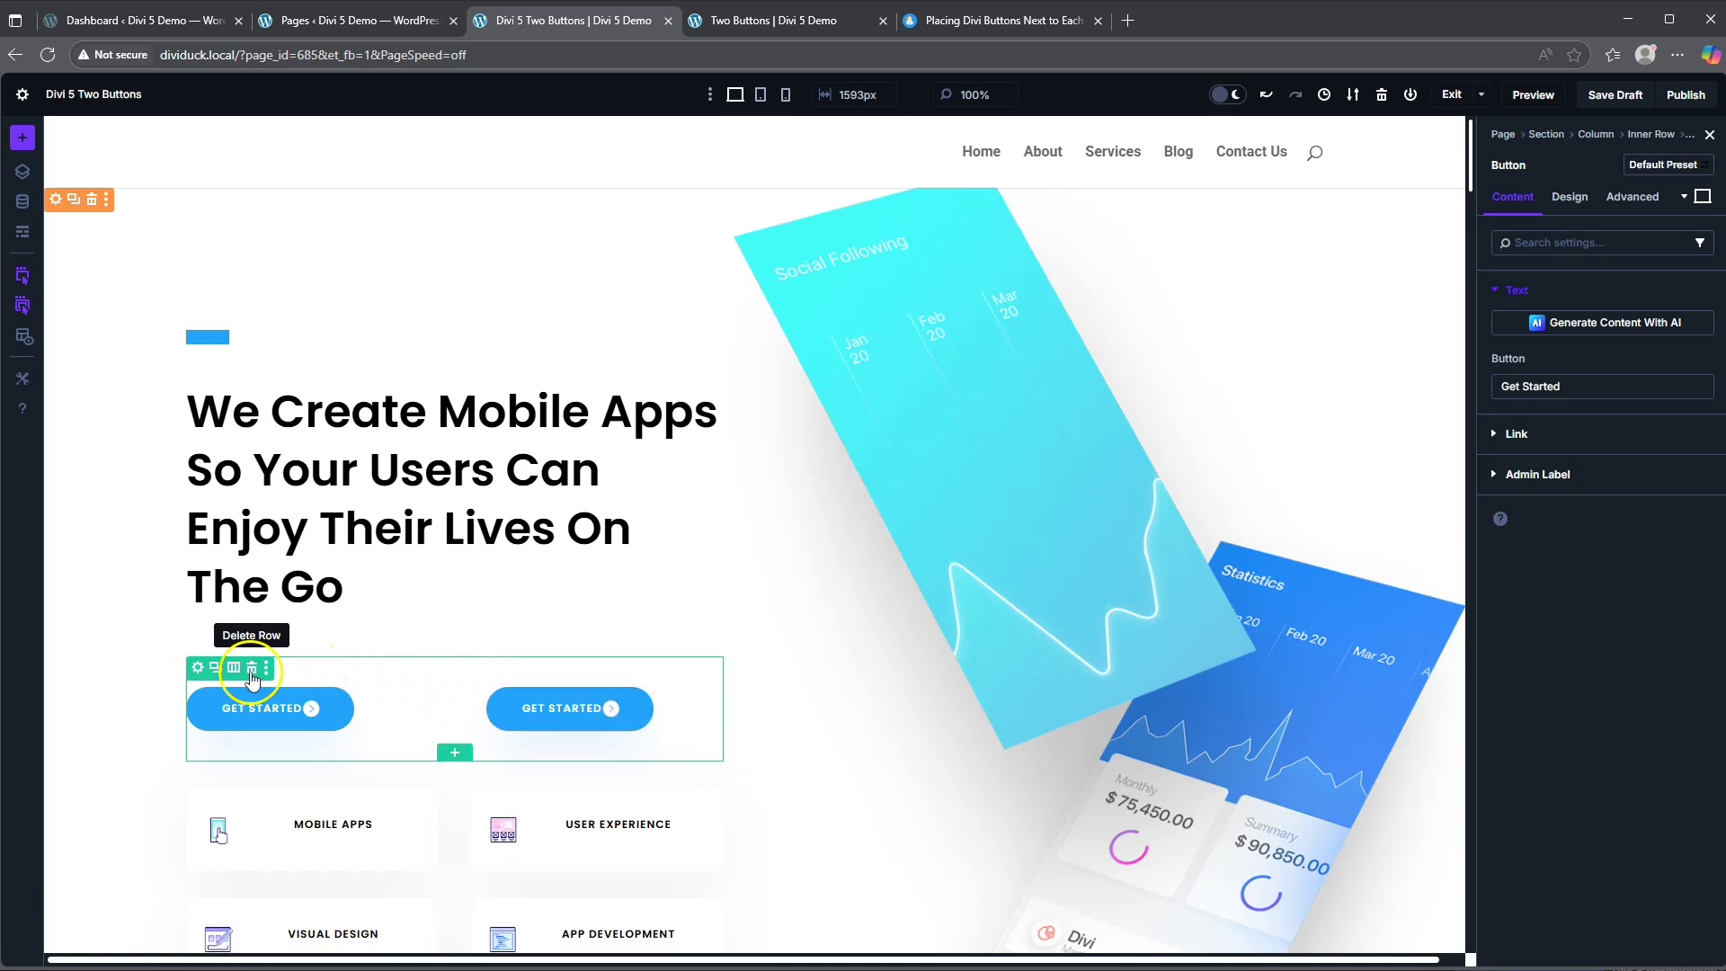
Enable a custom gutter width for the inner row holding the two buttons and set it to 1.
{"action": "left_click", "coordinate": [199, 668]}
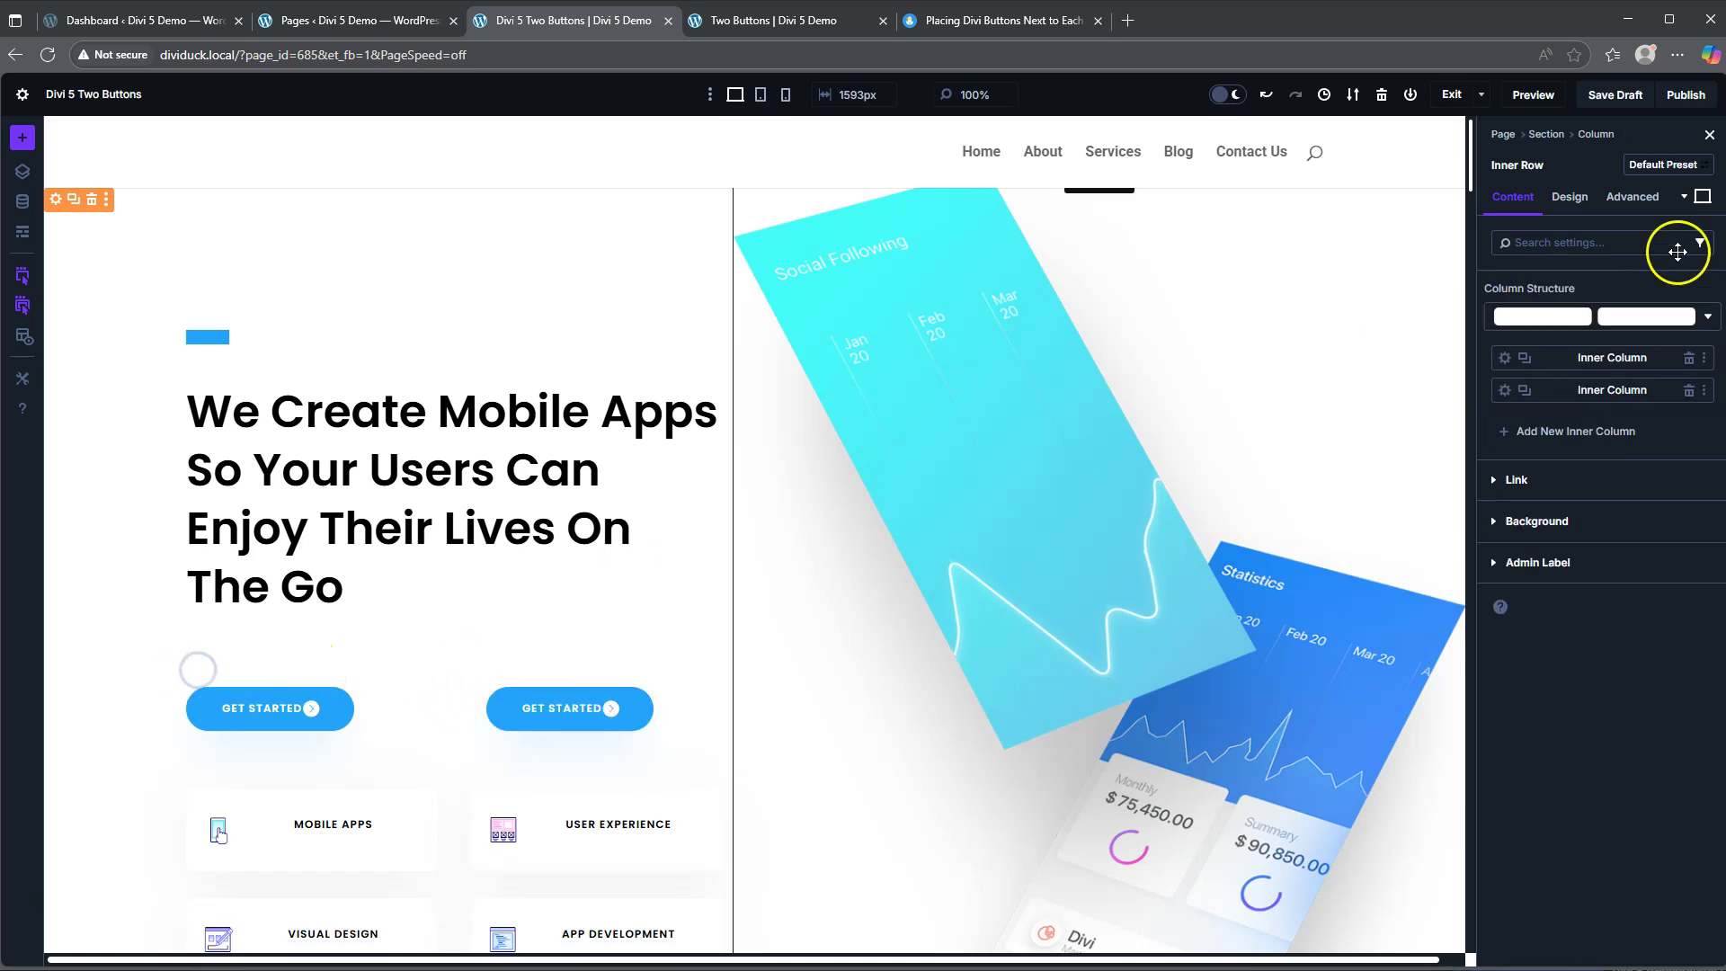
{"action": "left_click", "coordinate": [1565, 198]}
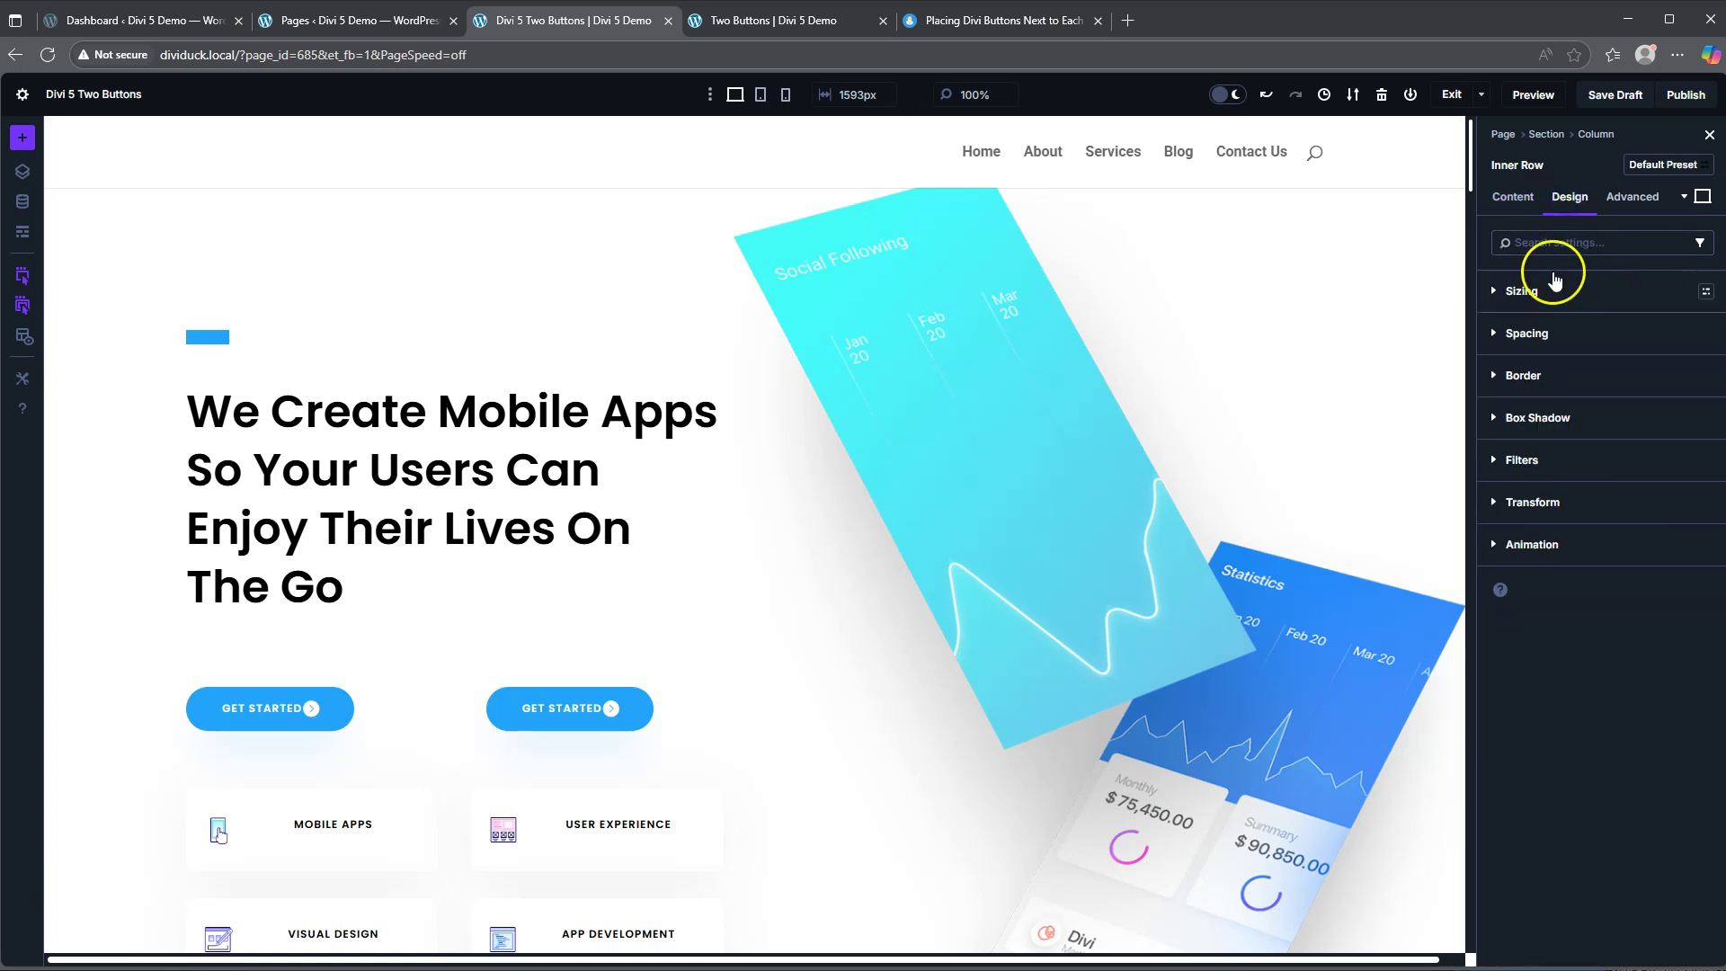
{"action": "left_click", "coordinate": [1522, 292]}
{"action": "left_click", "coordinate": [1510, 346]}
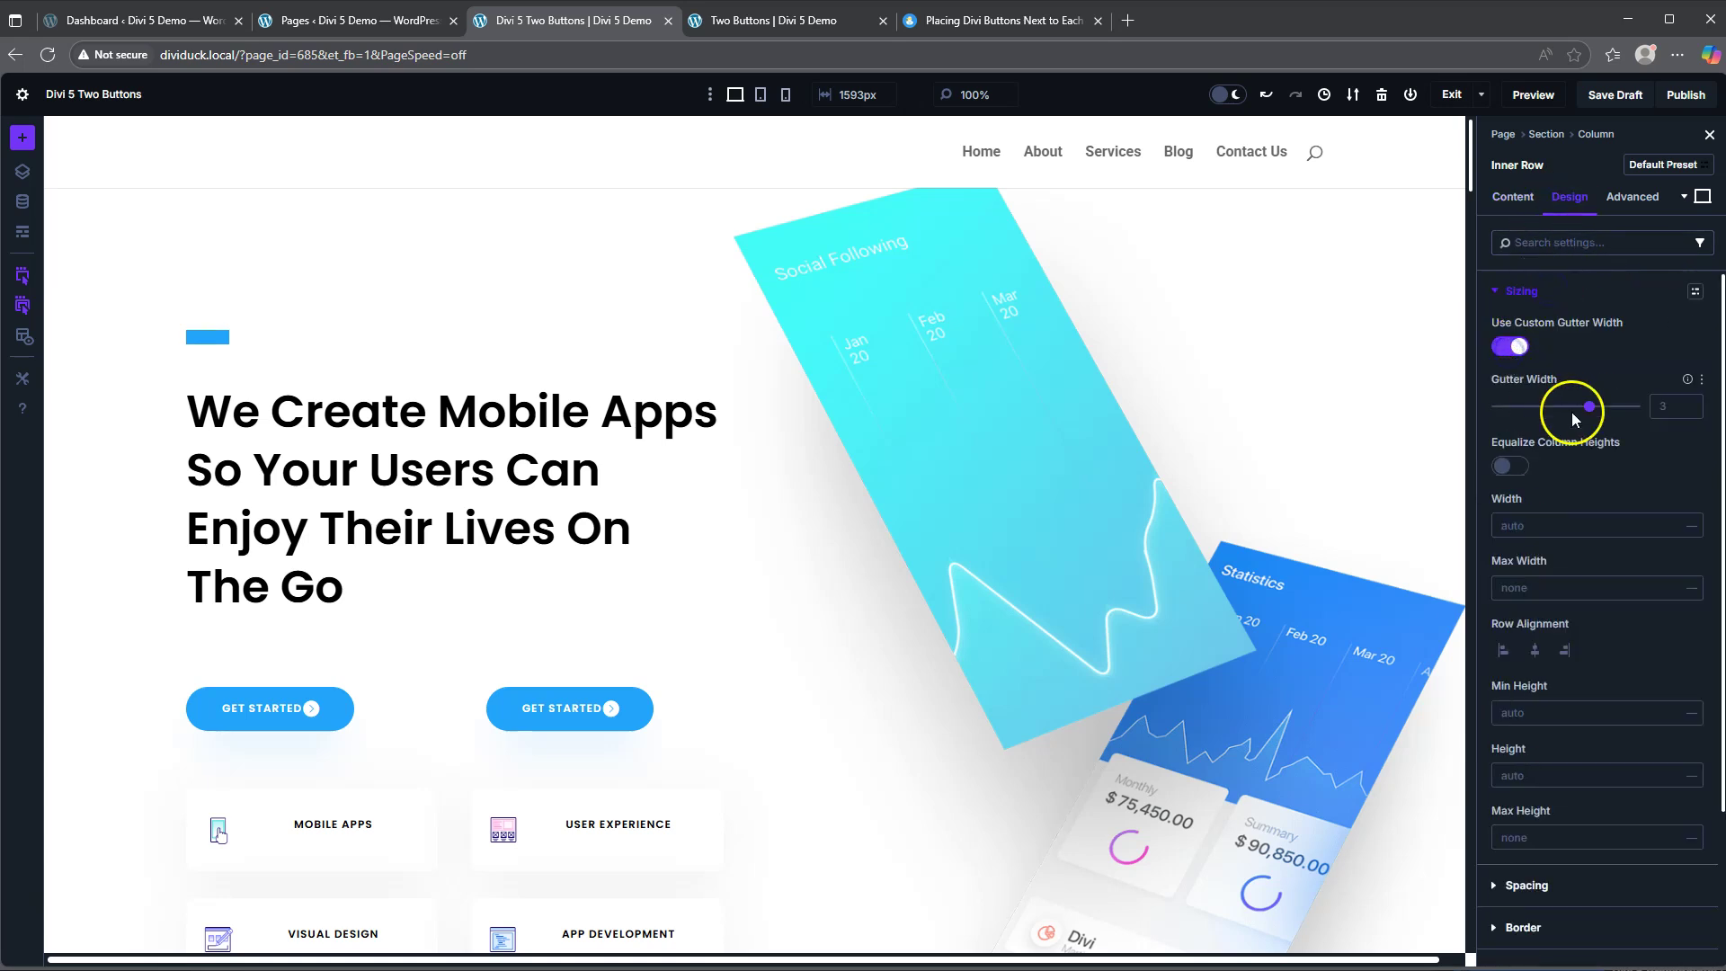
{"action": "left_click_drag", "start_coordinate": [1592, 404], "coordinate": [1497, 406]}
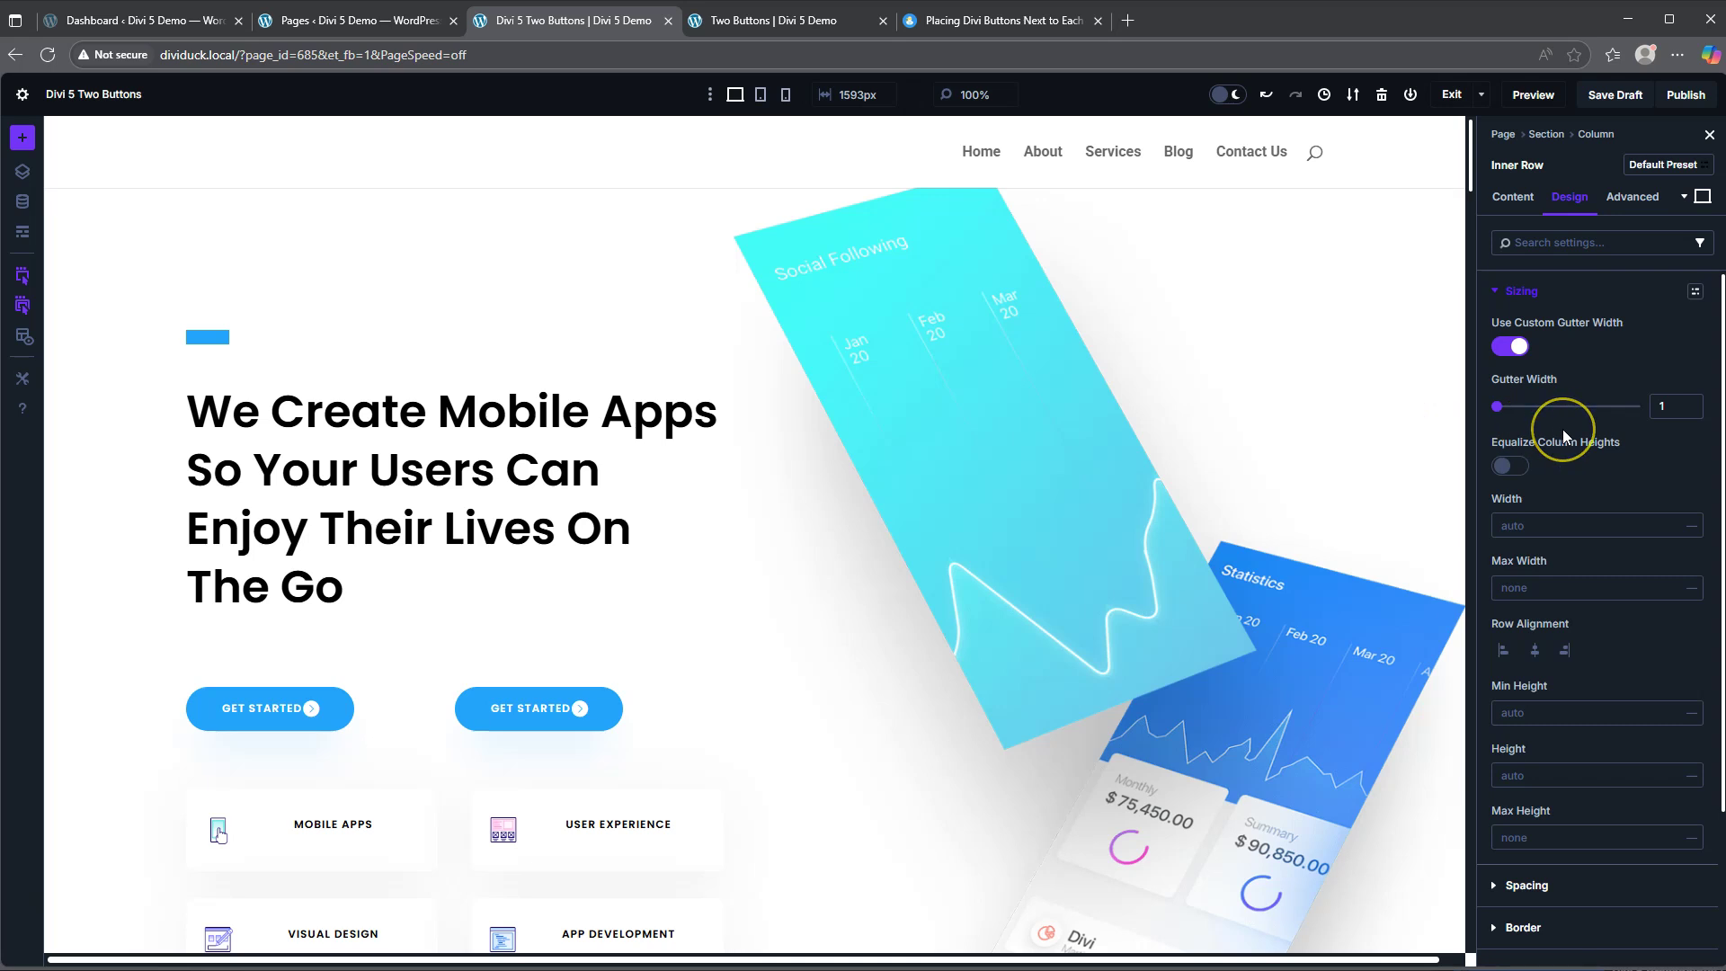
{"action": "left_click", "coordinate": [1471, 417]}
{"action": "left_click", "coordinate": [1537, 290]}
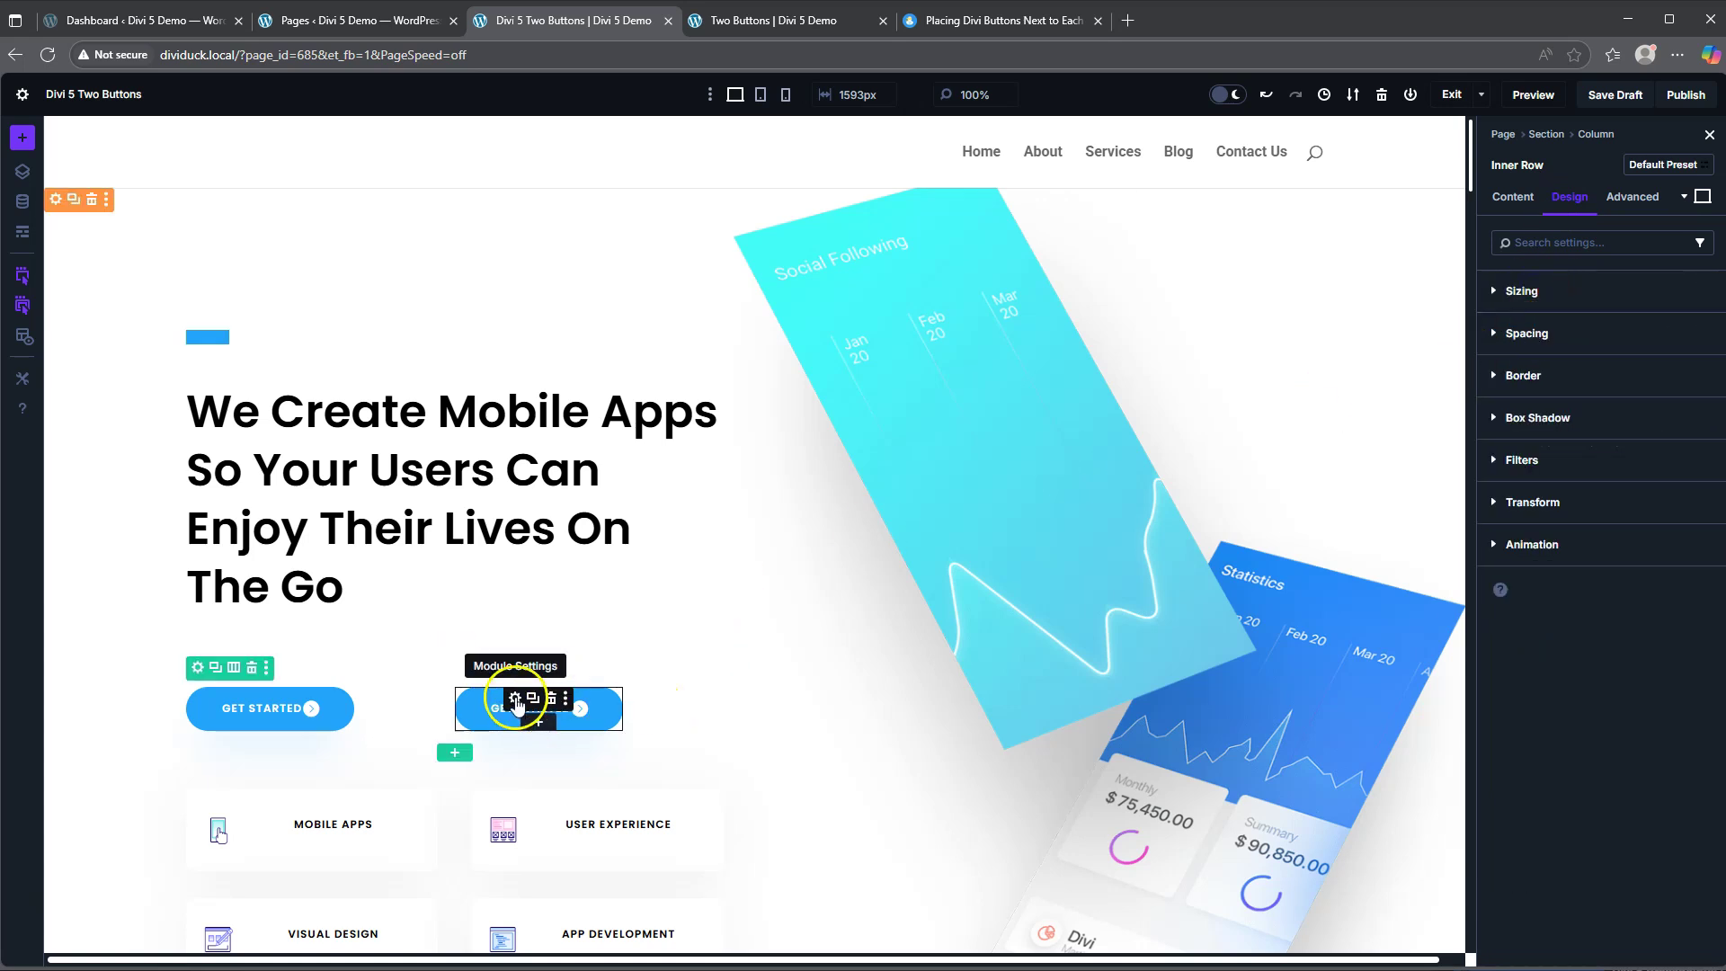
Set the second Get Started button's left margin to -100 px, leaving its top margin empty.
{"action": "left_click", "coordinate": [516, 699]}
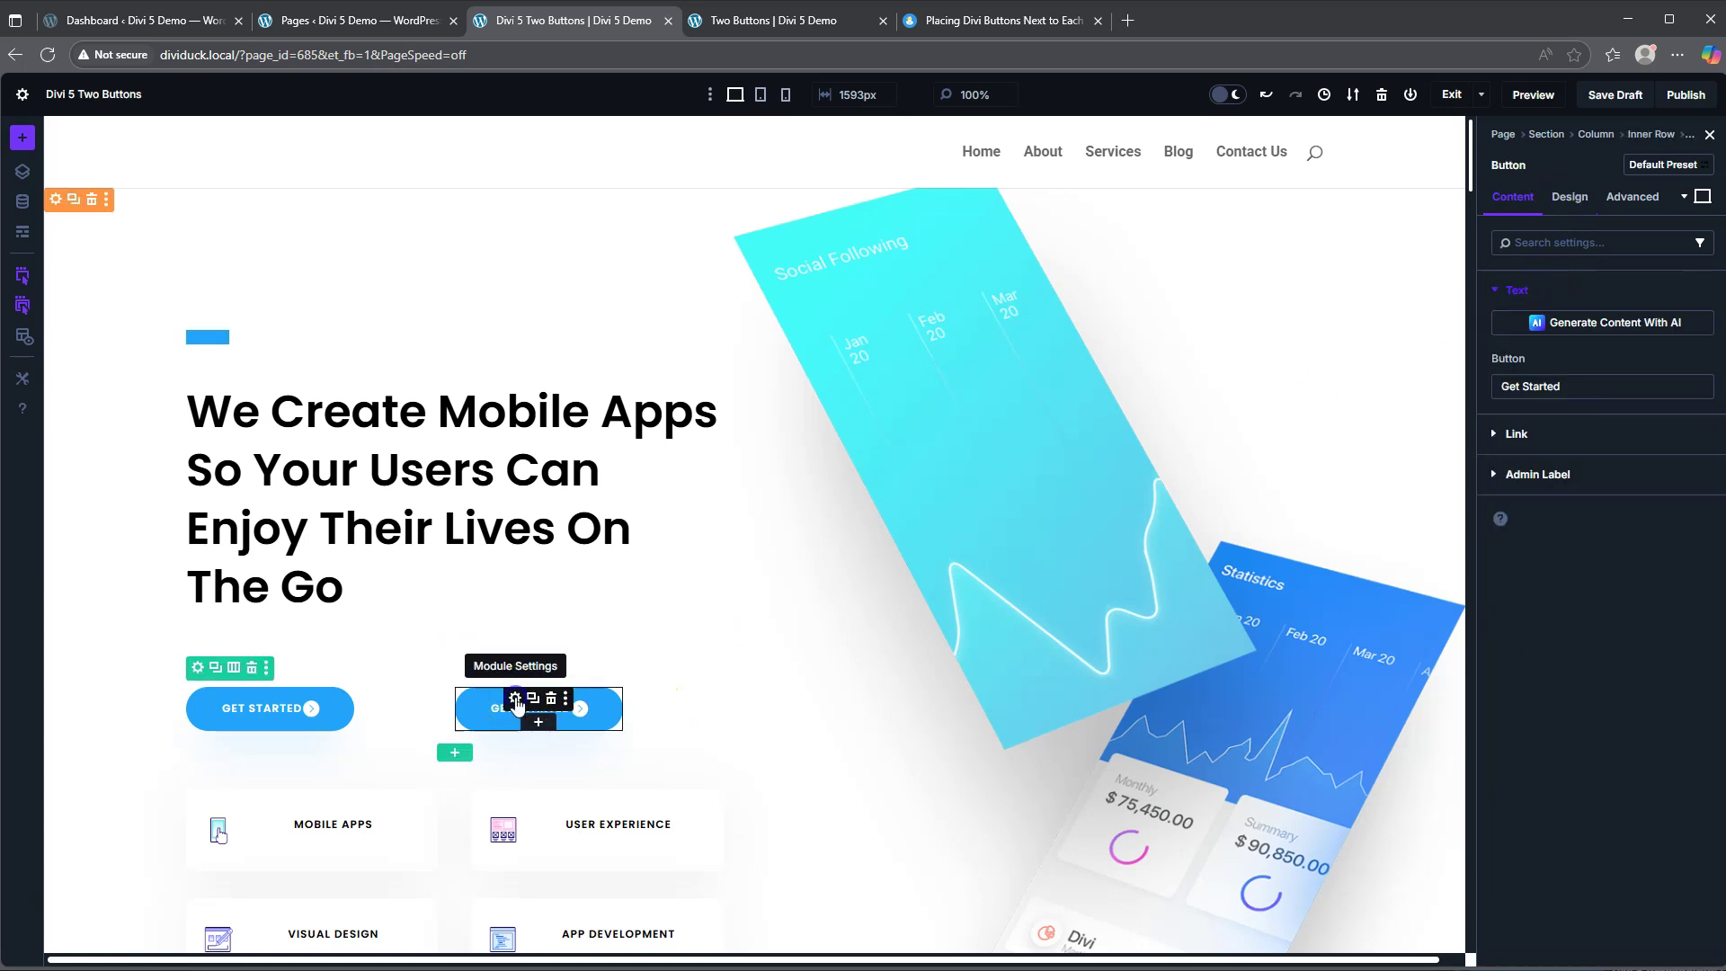
{"action": "left_click", "coordinate": [1569, 199]}
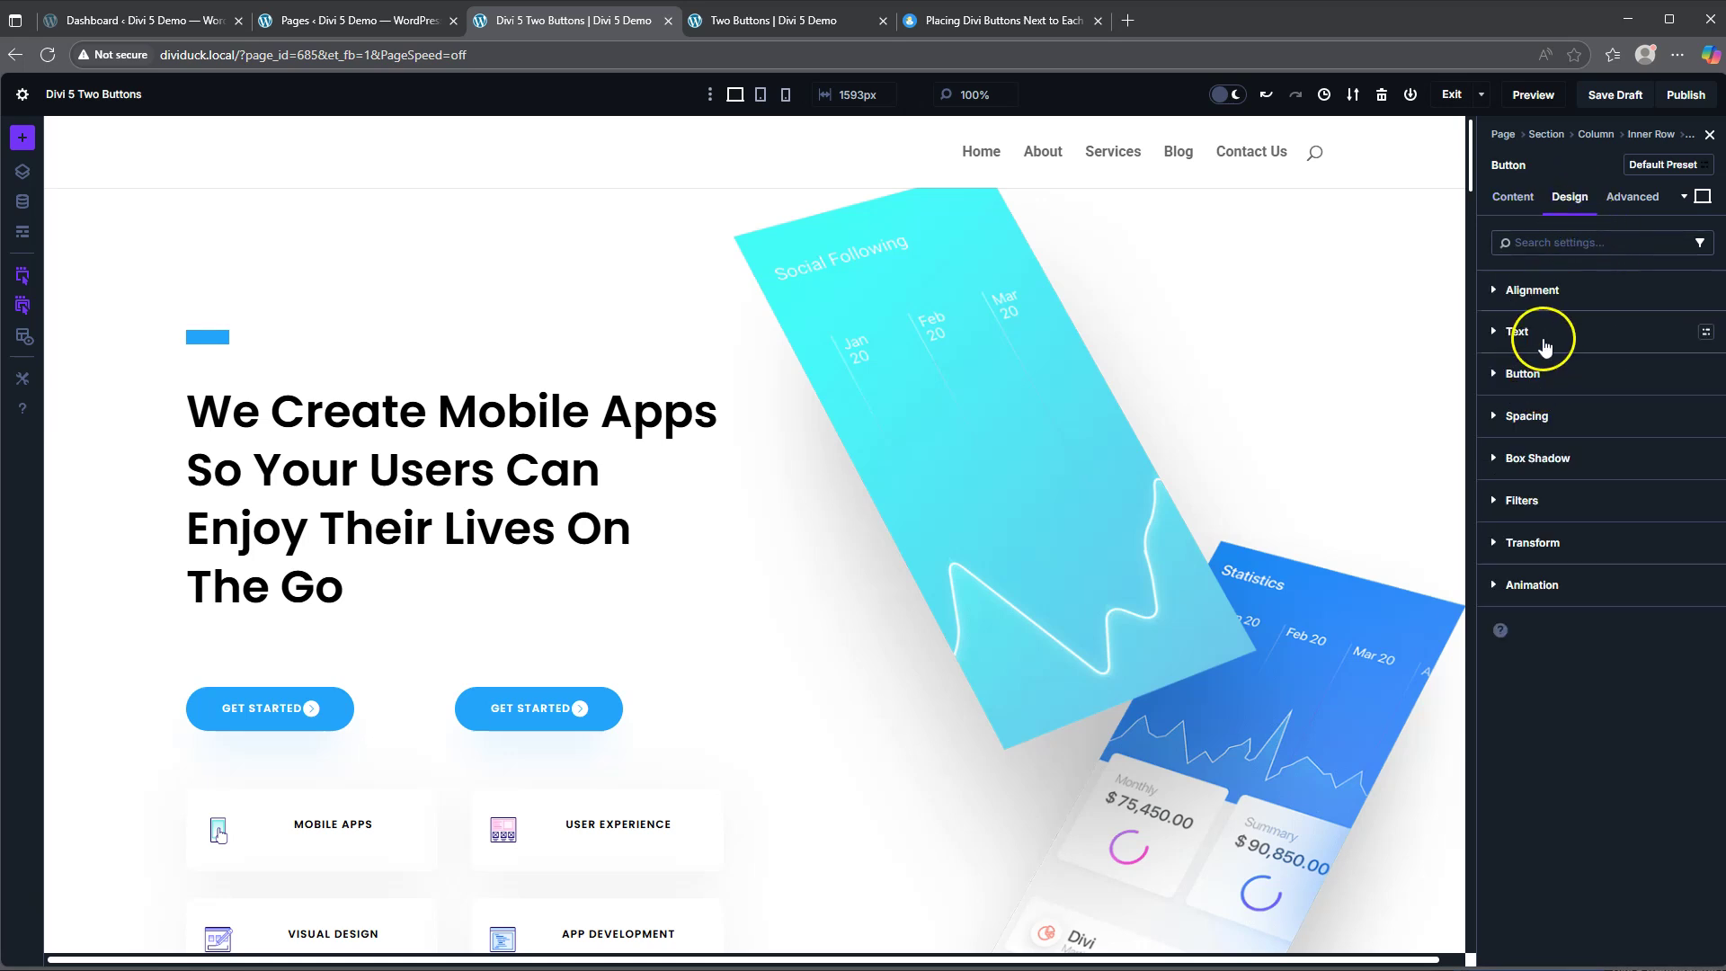
{"action": "left_click", "coordinate": [1533, 415]}
{"action": "left_click", "coordinate": [1542, 472]}
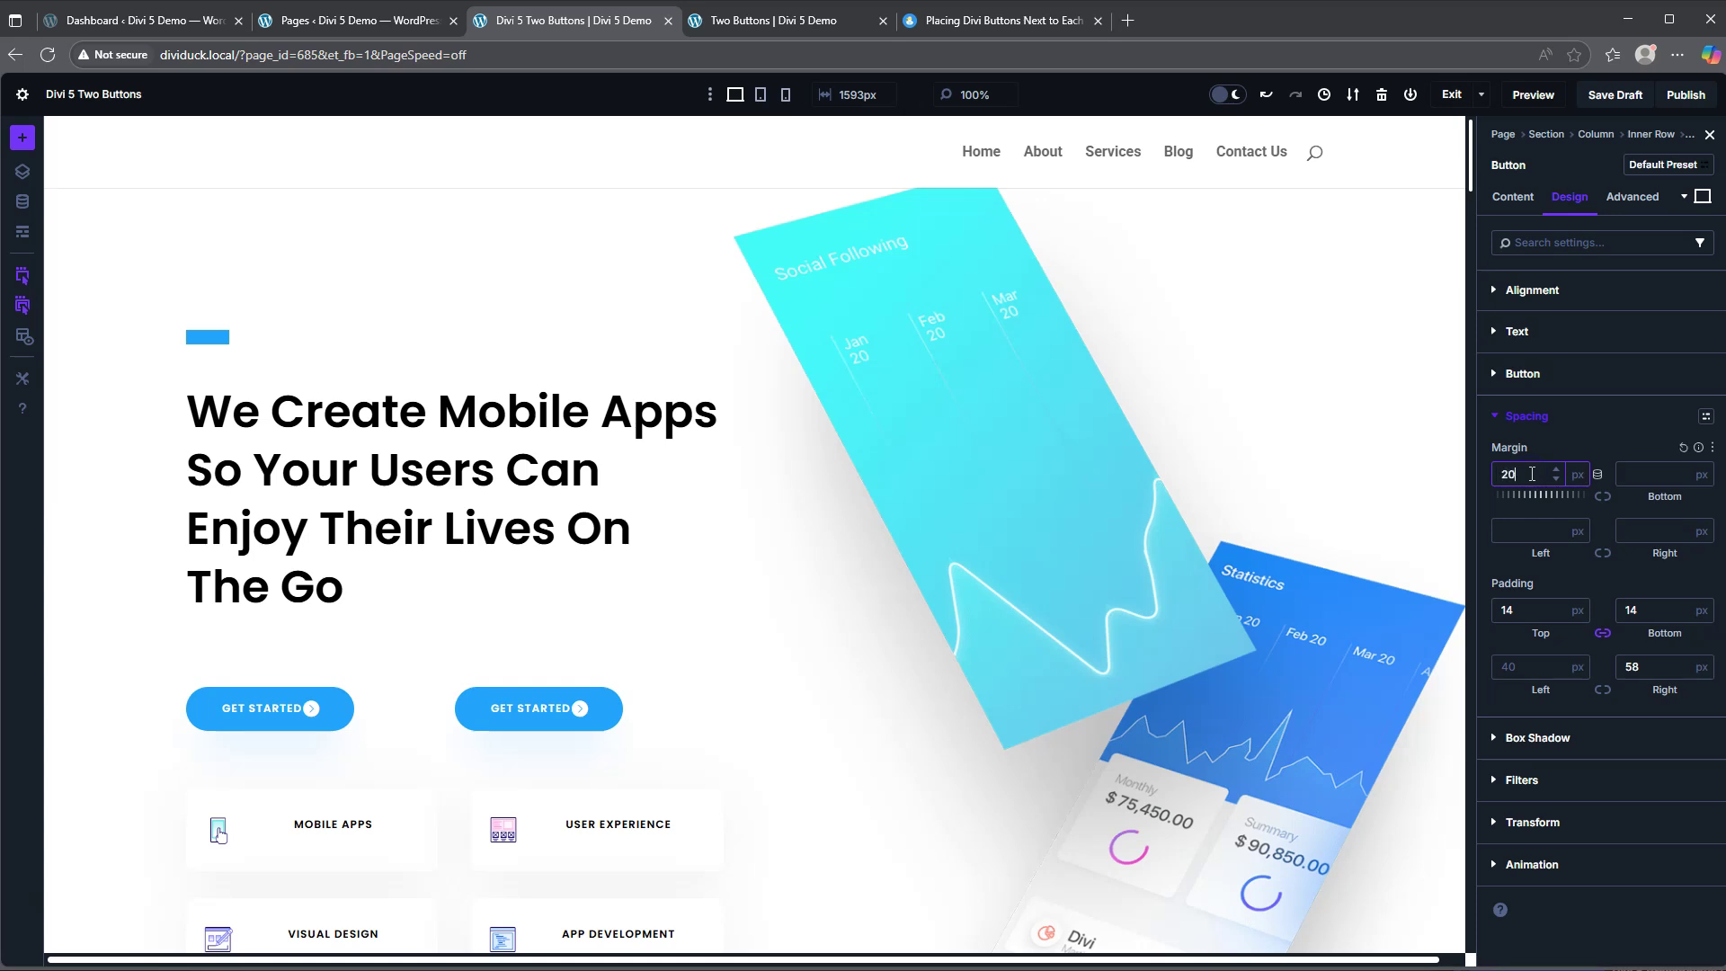
{"action": "type", "text": "200"}
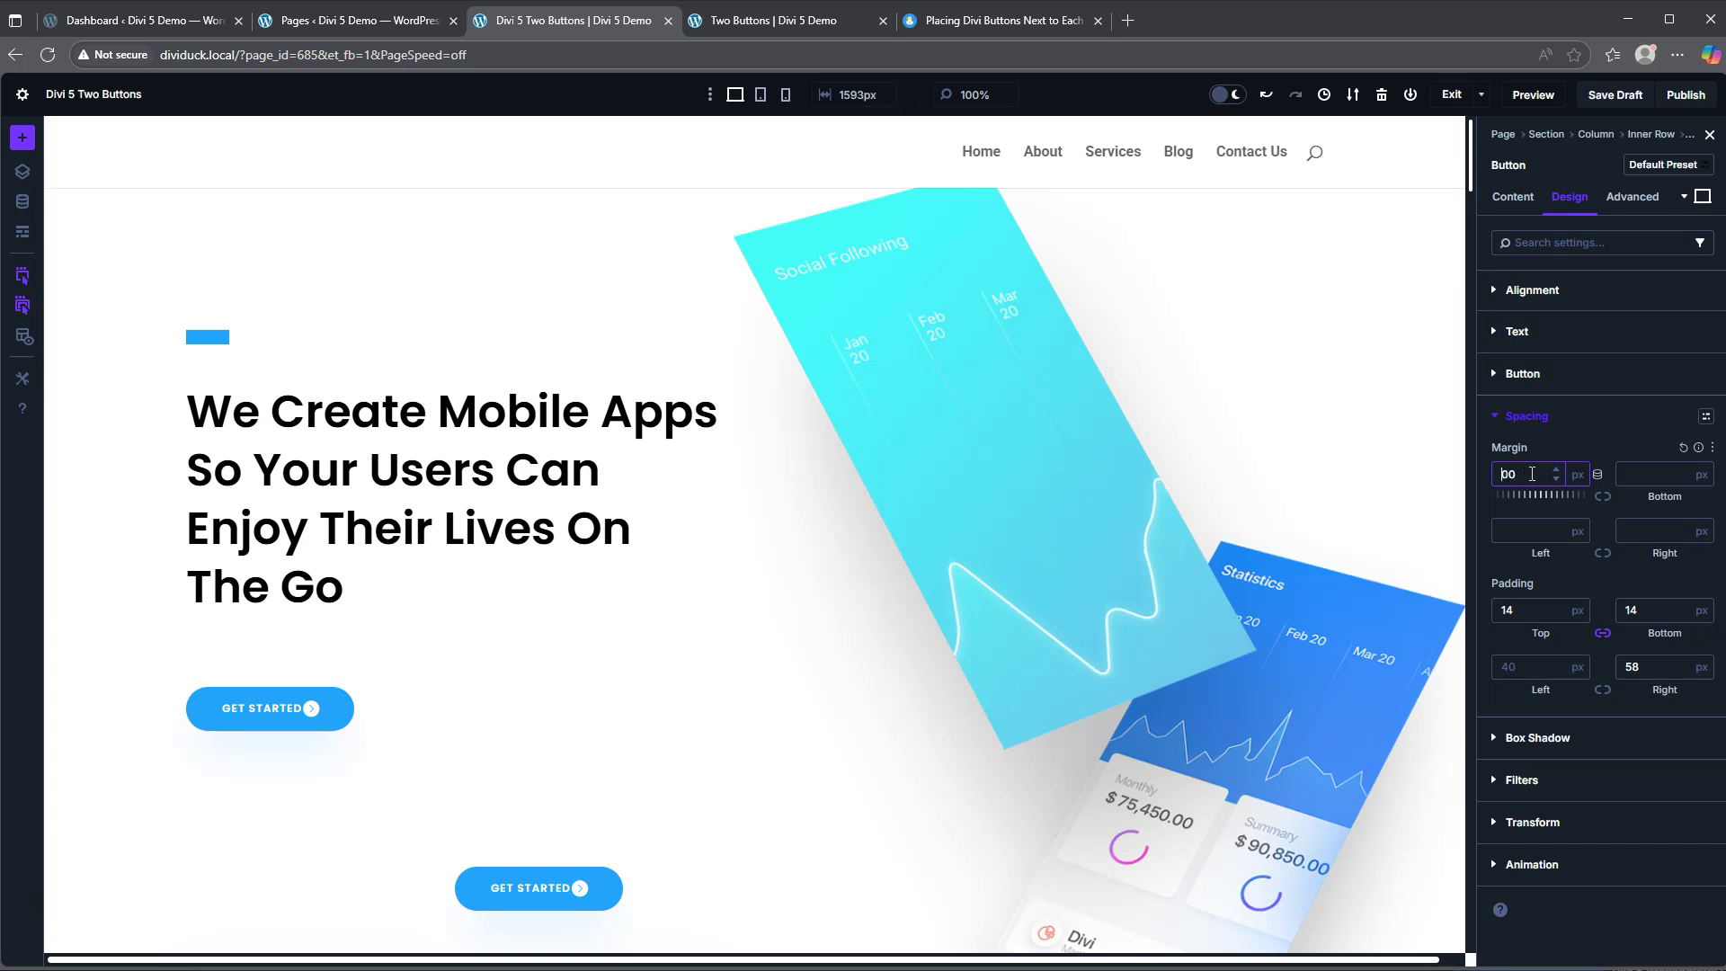
{"action": "left_click", "coordinate": [1534, 523]}
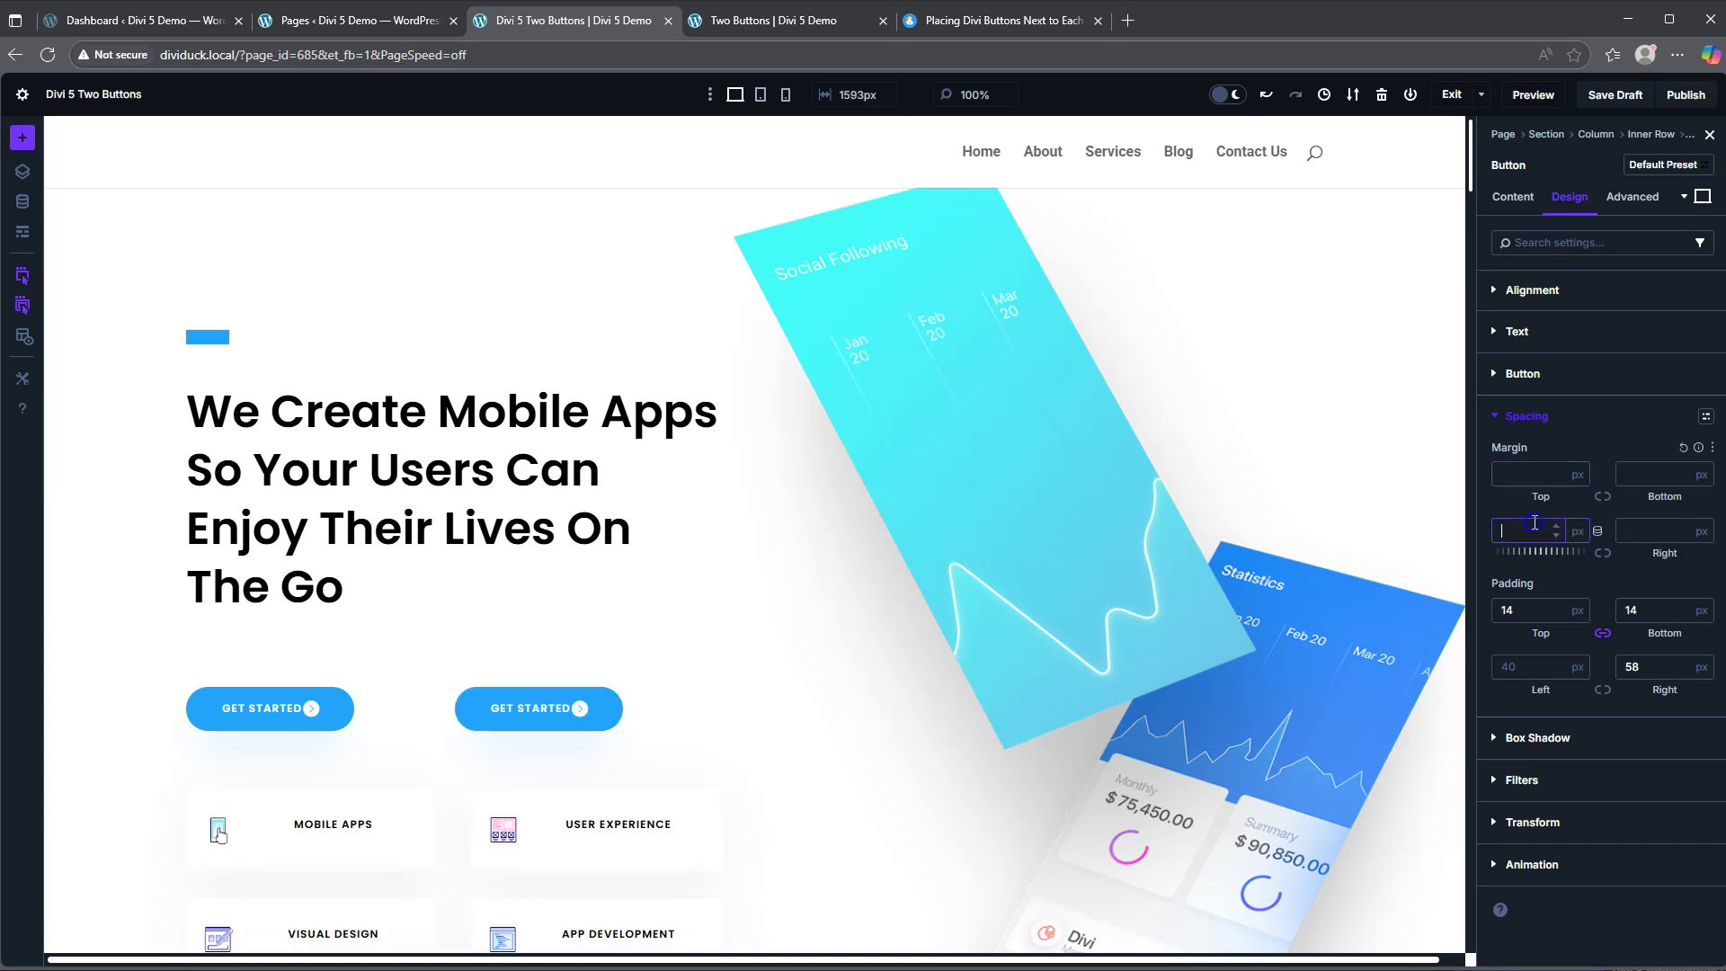
{"action": "type", "text": "-200"}
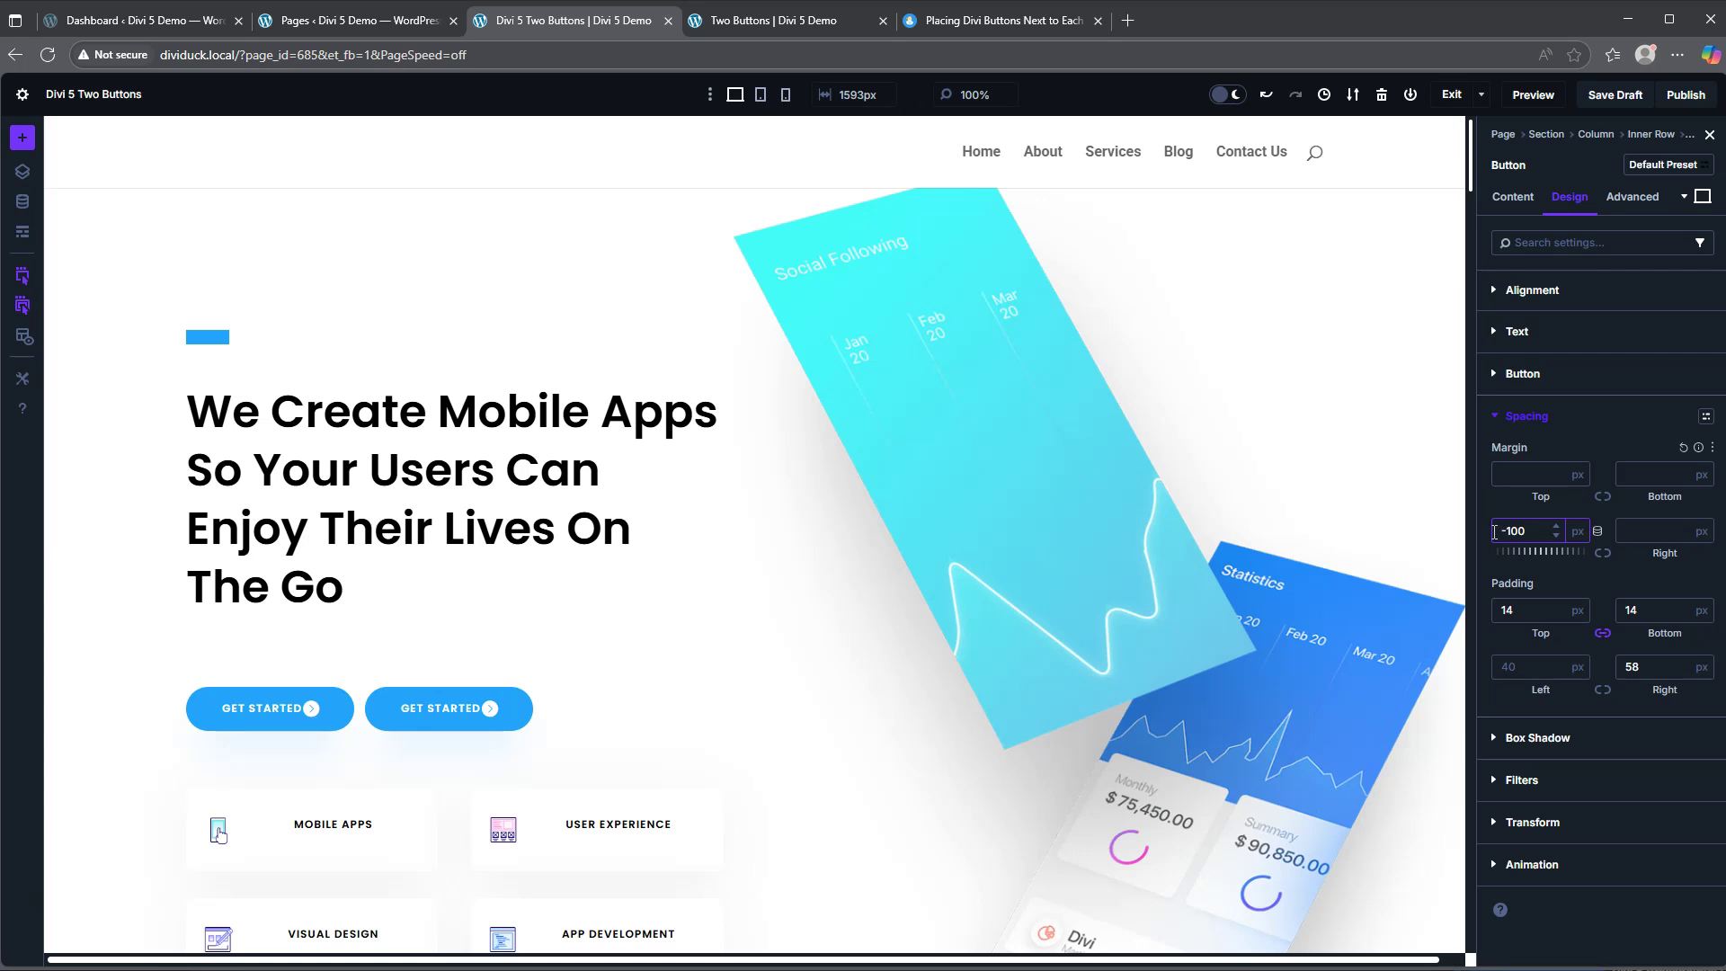
Copy the second Get Started button's background colour code #1ca5ff, and set its background to white #ffffff.
{"action": "left_click", "coordinate": [1497, 374]}
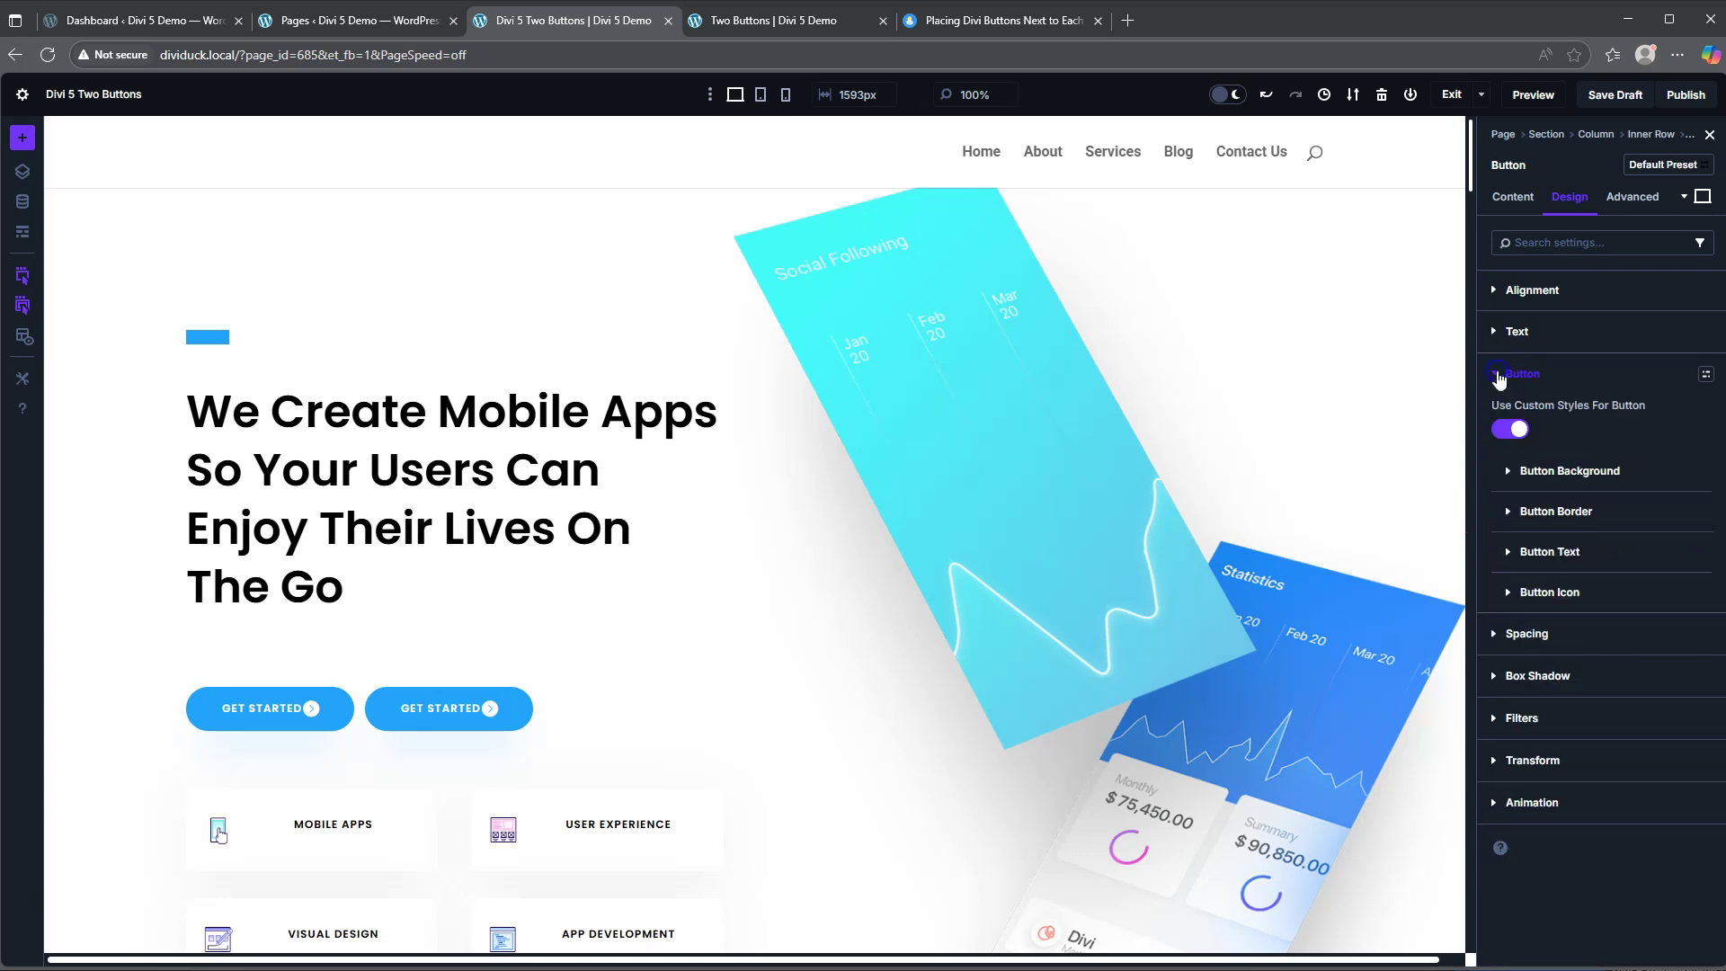
{"action": "left_click", "coordinate": [1539, 472]}
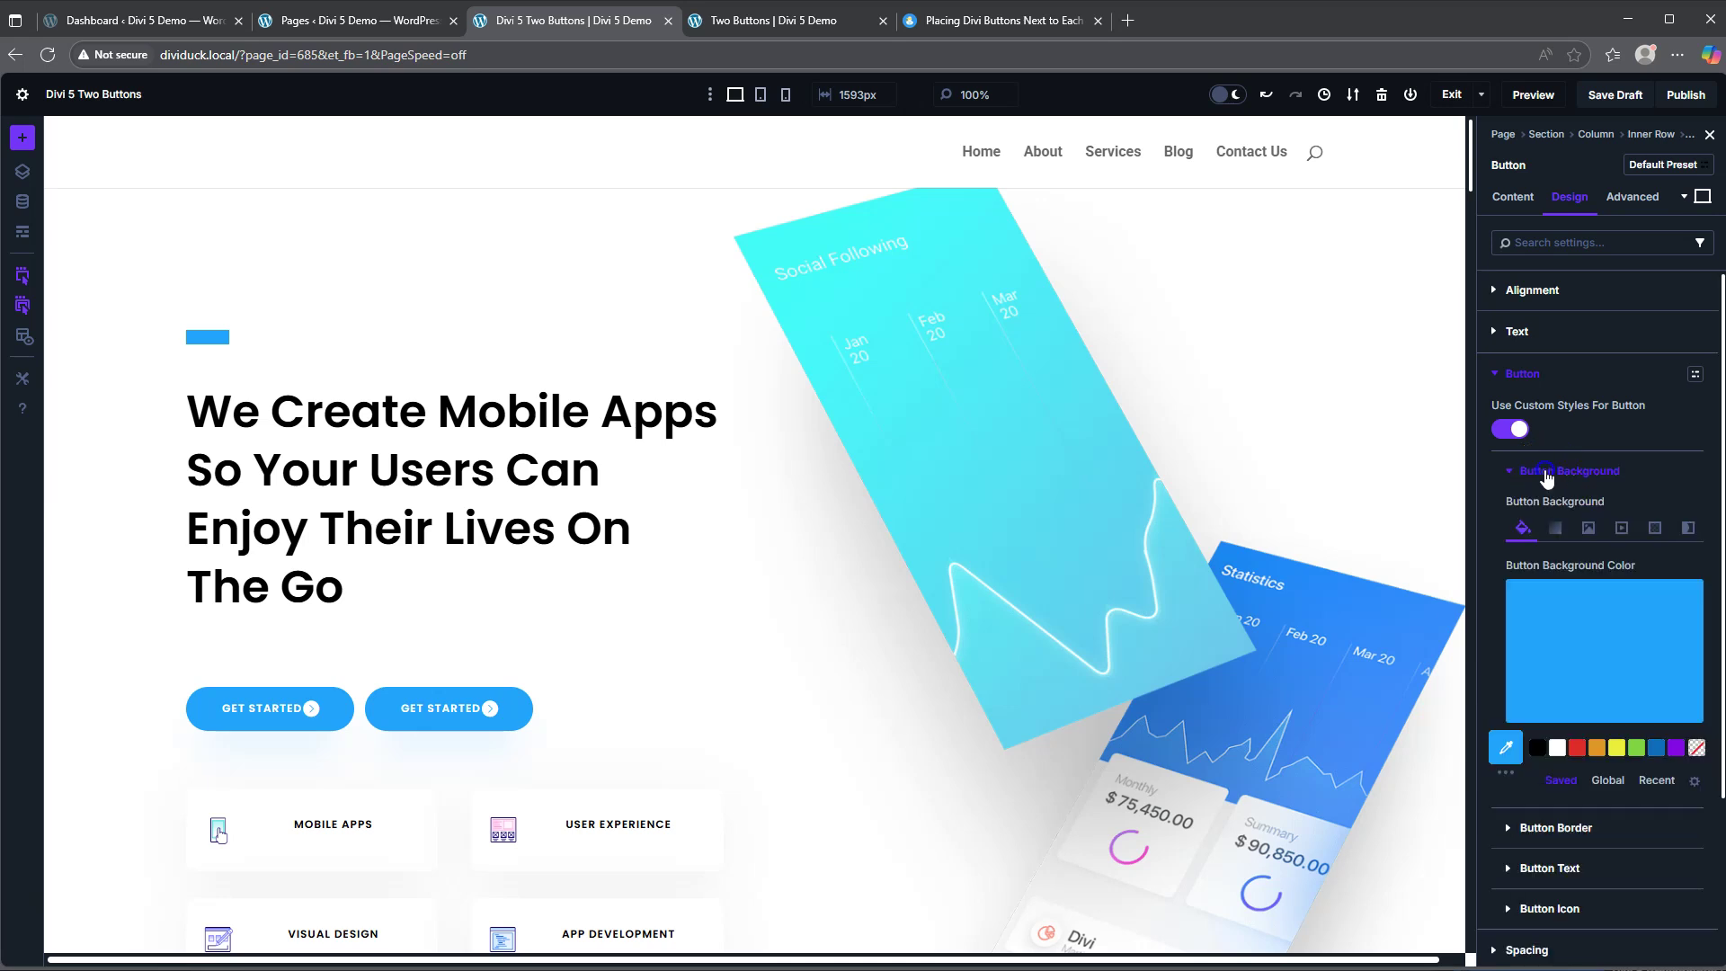
{"action": "left_click", "coordinate": [1580, 679]}
{"action": "left_click_drag", "start_coordinate": [1560, 601], "coordinate": [1499, 607]}
{"action": "key", "text": "ctrl+c"}
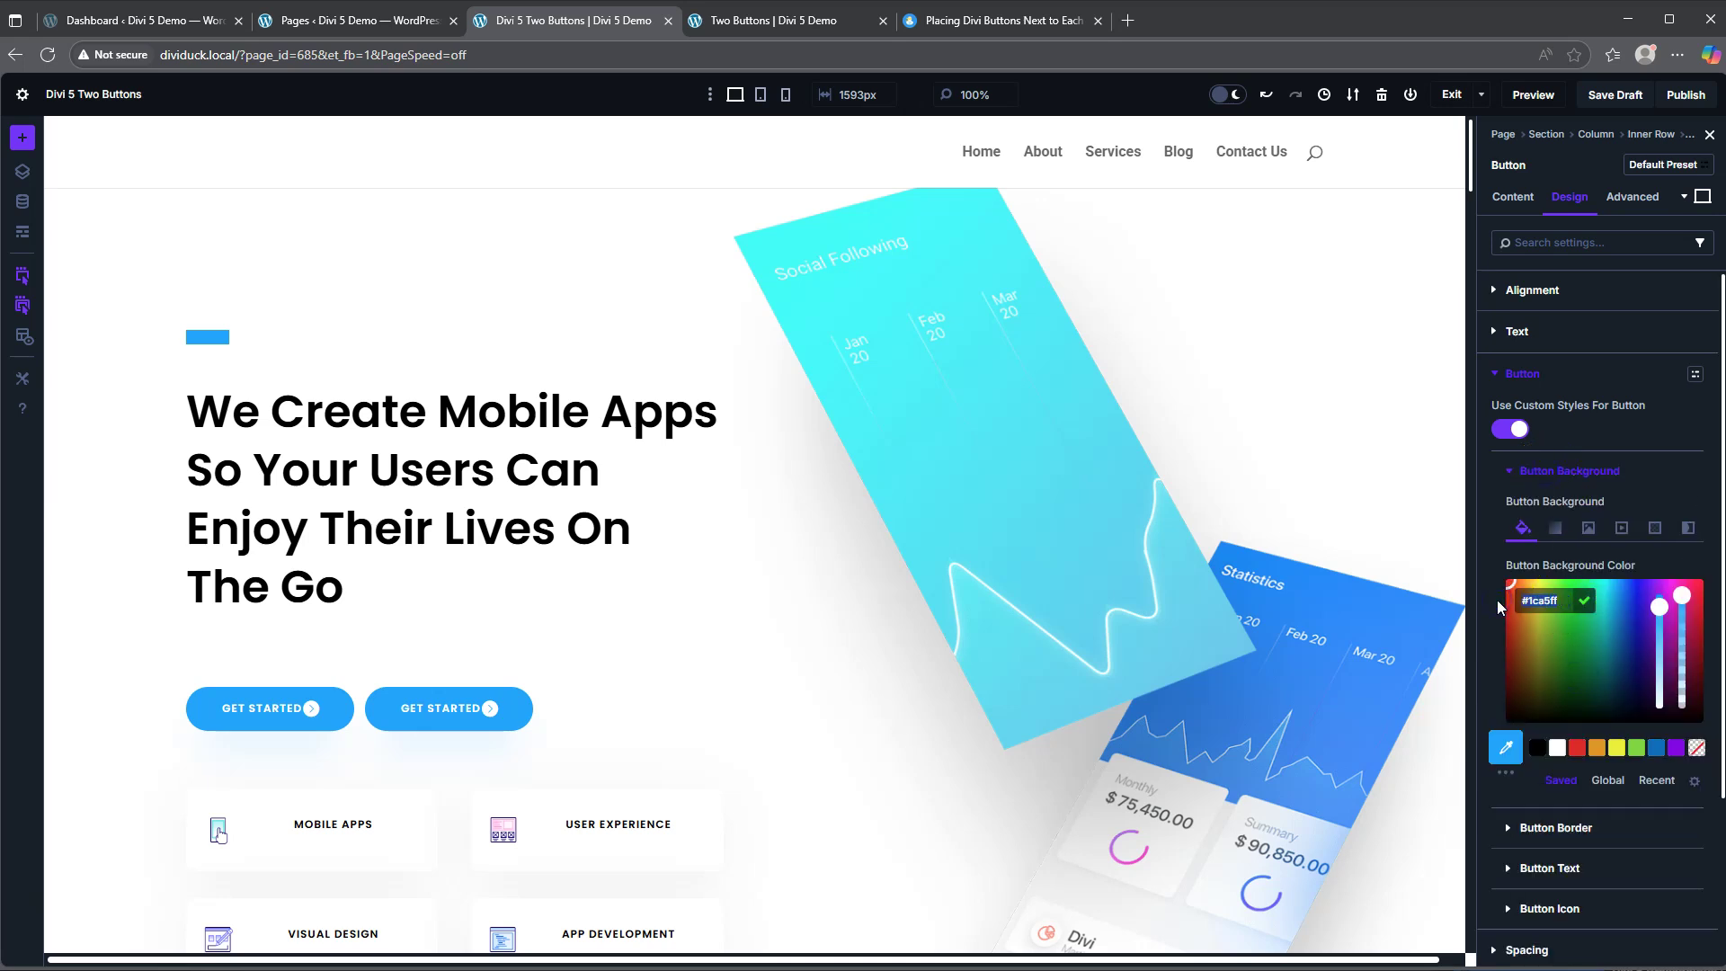
{"action": "left_click", "coordinate": [1557, 749]}
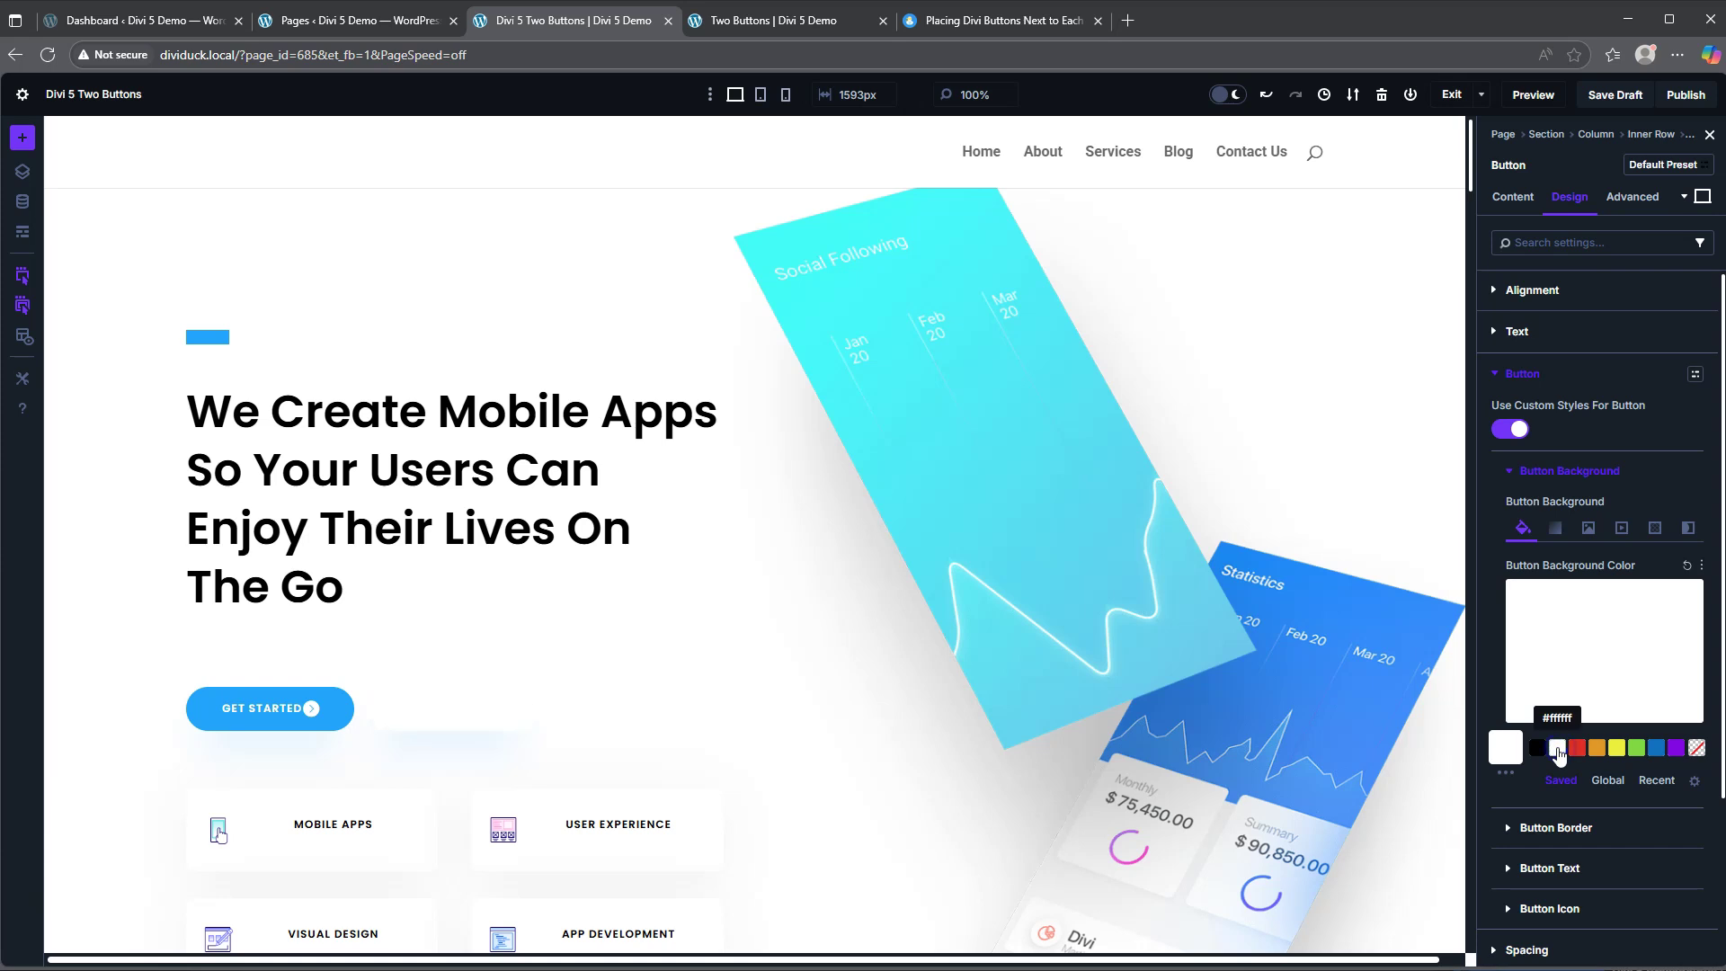
Set the second Get Started button's text colour to the copied blue #1ca5ff.
{"action": "scroll", "coordinate": [1558, 719], "scroll_direction": "down", "scroll_amount": 2}
{"action": "left_click", "coordinate": [1546, 712]}
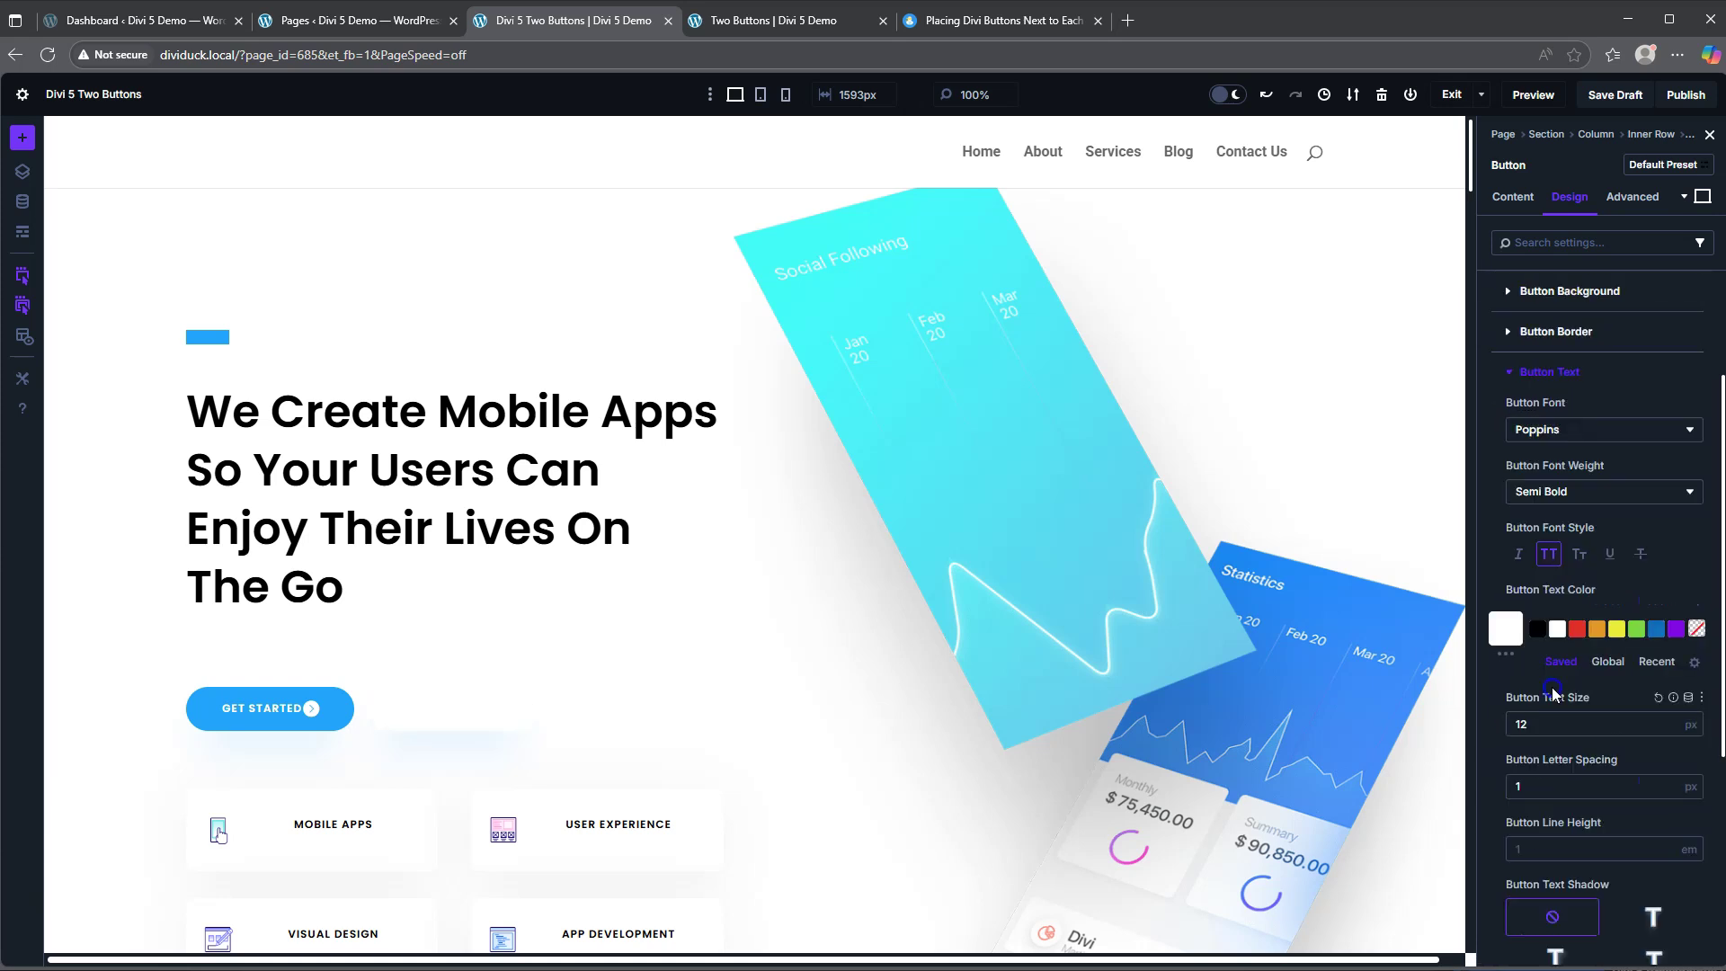
{"action": "left_click", "coordinate": [1507, 629]}
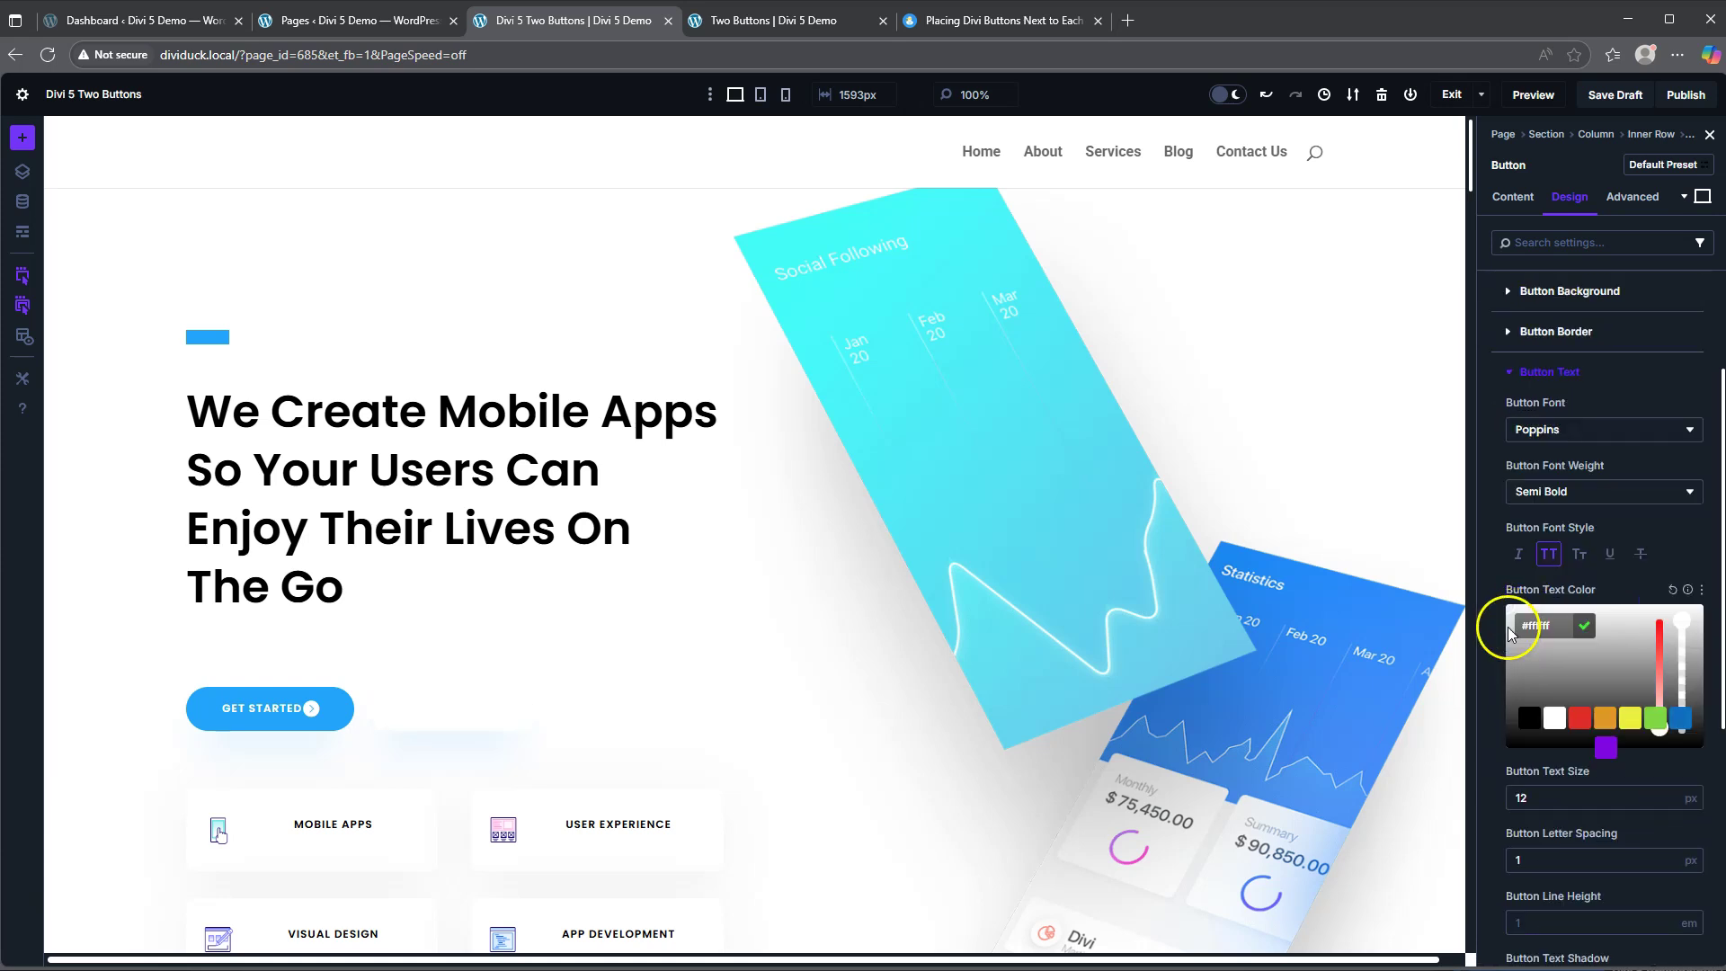
{"action": "key", "text": "ctrl+a"}
{"action": "key", "text": "ctrl+v"}
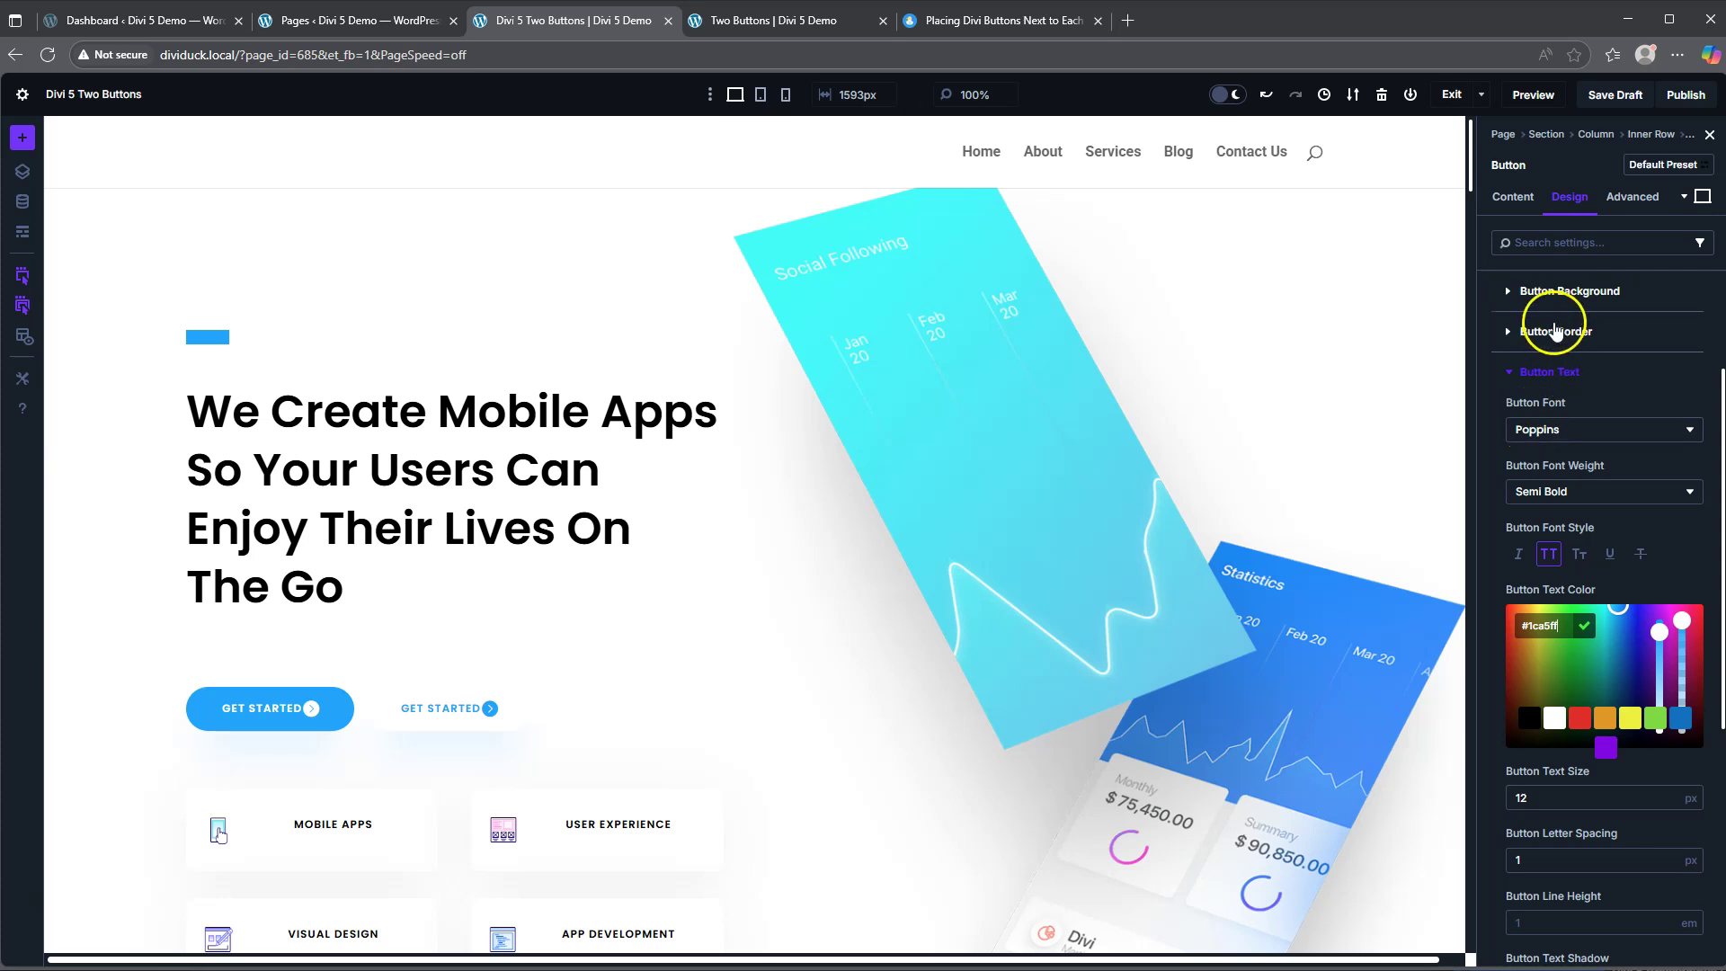
Give the second Get Started button a 1 px border in the blue #1ca5ff.
{"action": "left_click", "coordinate": [1549, 332]}
{"action": "scroll", "coordinate": [1555, 737], "scroll_direction": "down", "scroll_amount": 2}
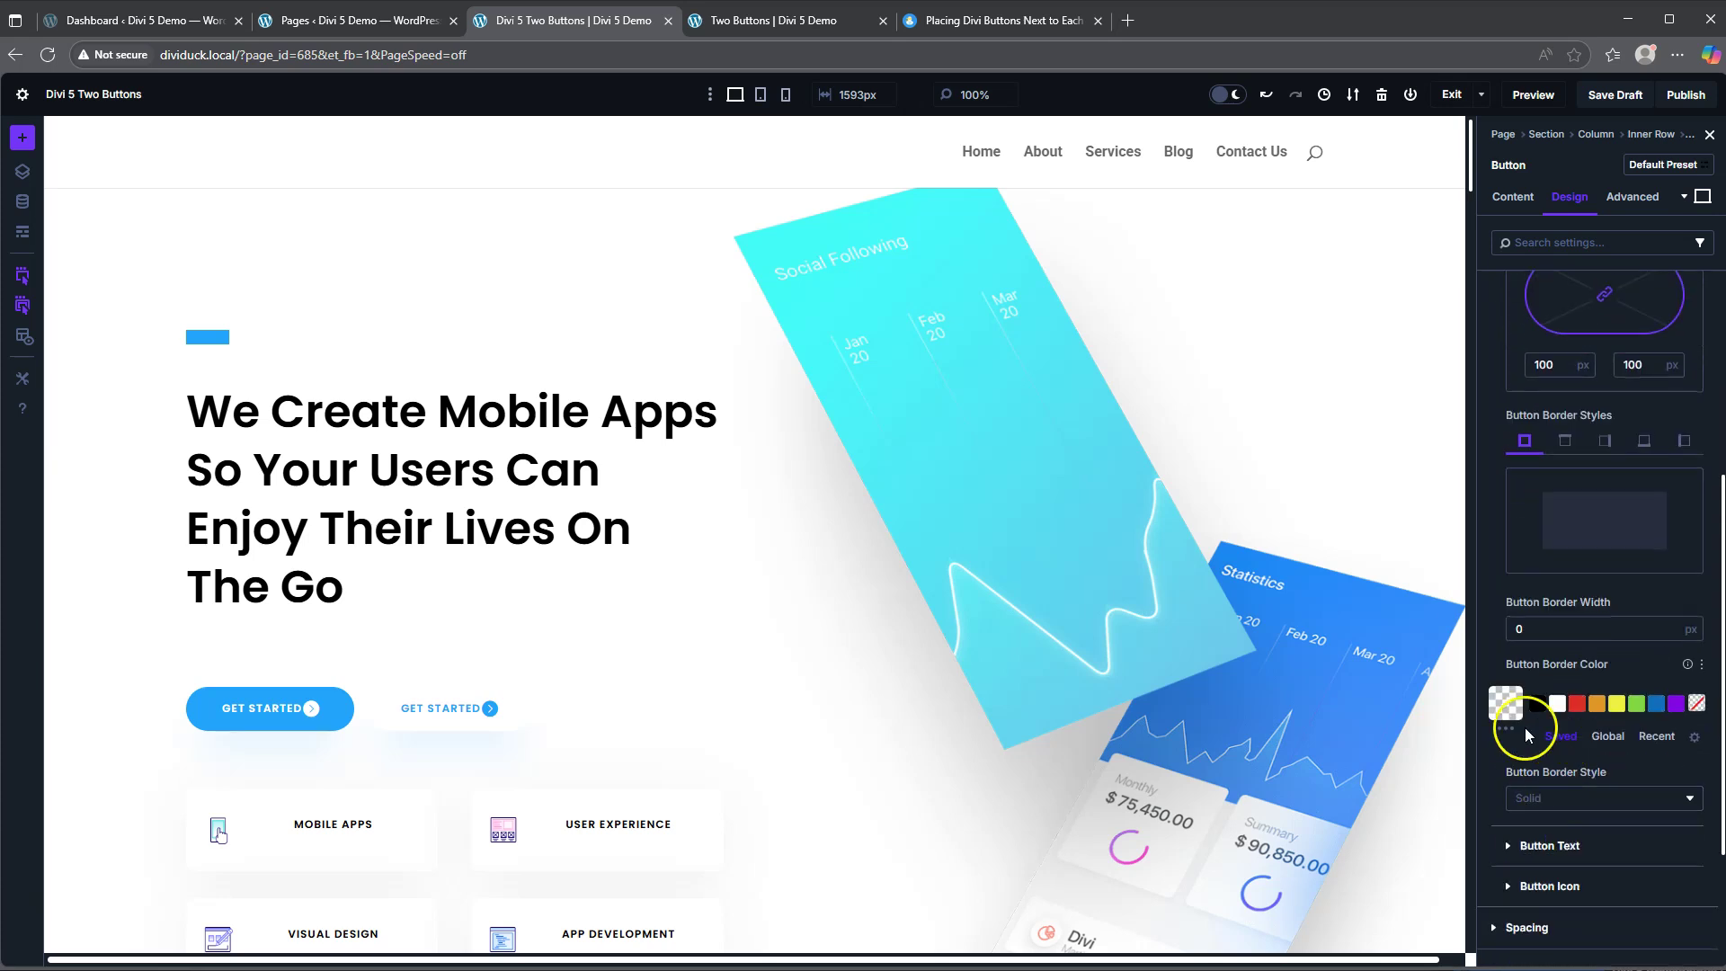
{"action": "left_click", "coordinate": [1514, 703]}
{"action": "left_click_drag", "start_coordinate": [1625, 701], "coordinate": [1489, 710]}
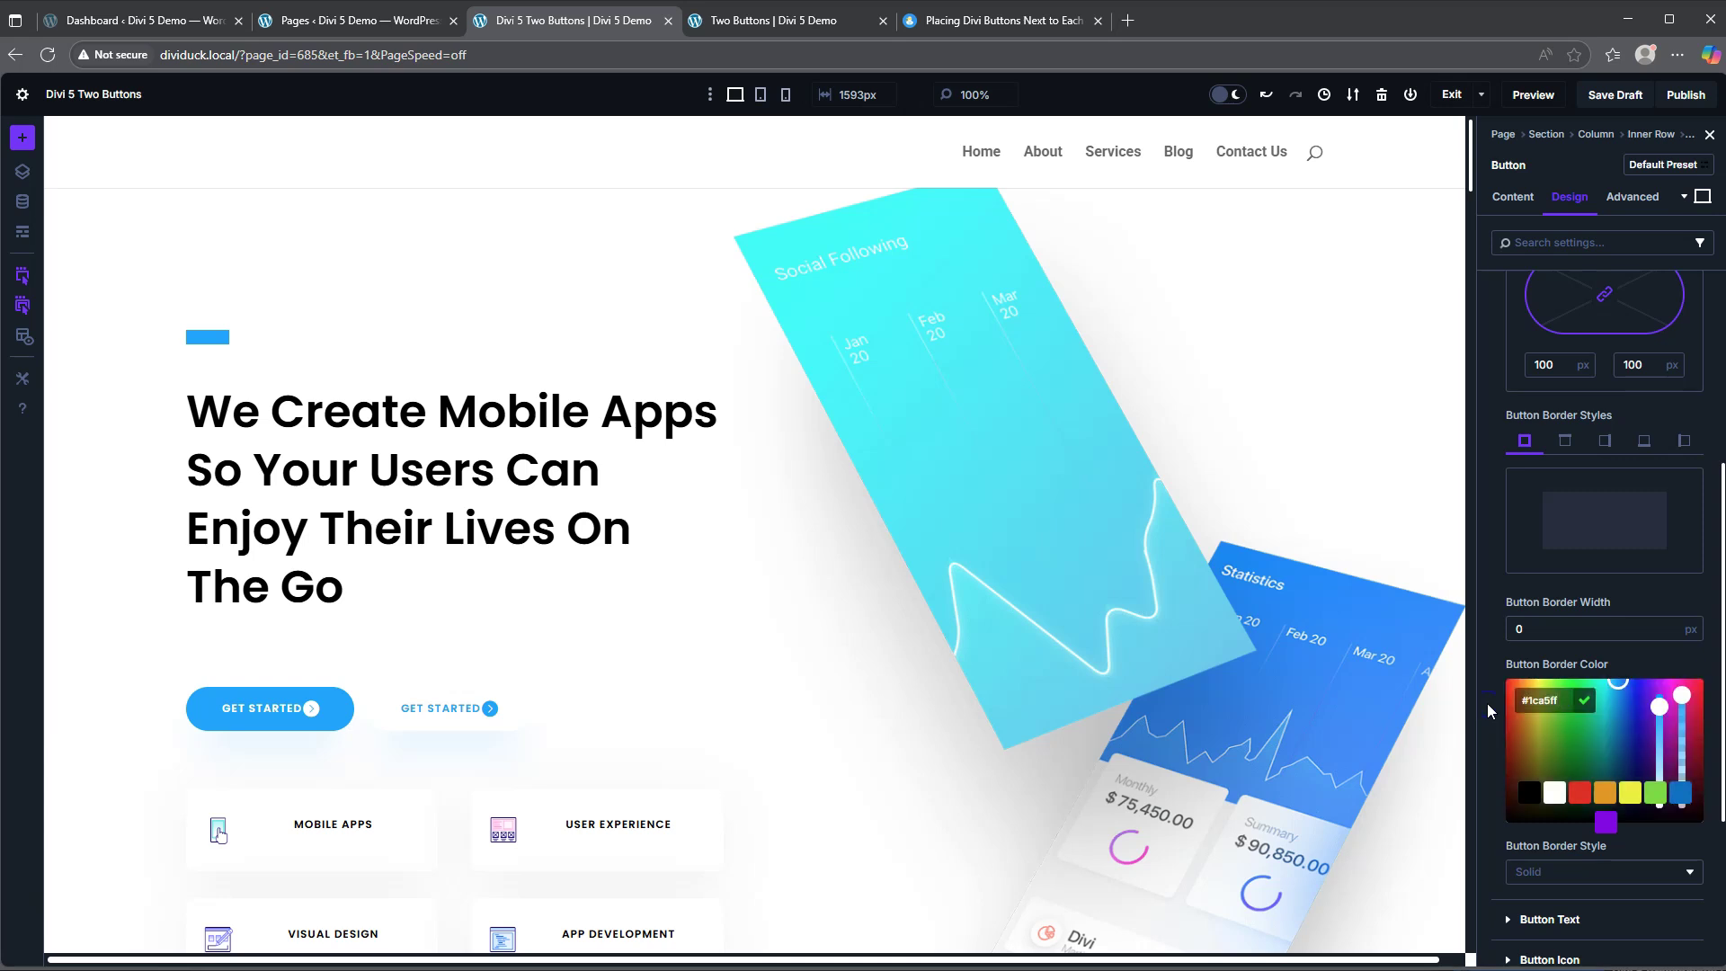
{"action": "left_click_drag", "start_coordinate": [1536, 632], "coordinate": [1482, 630]}
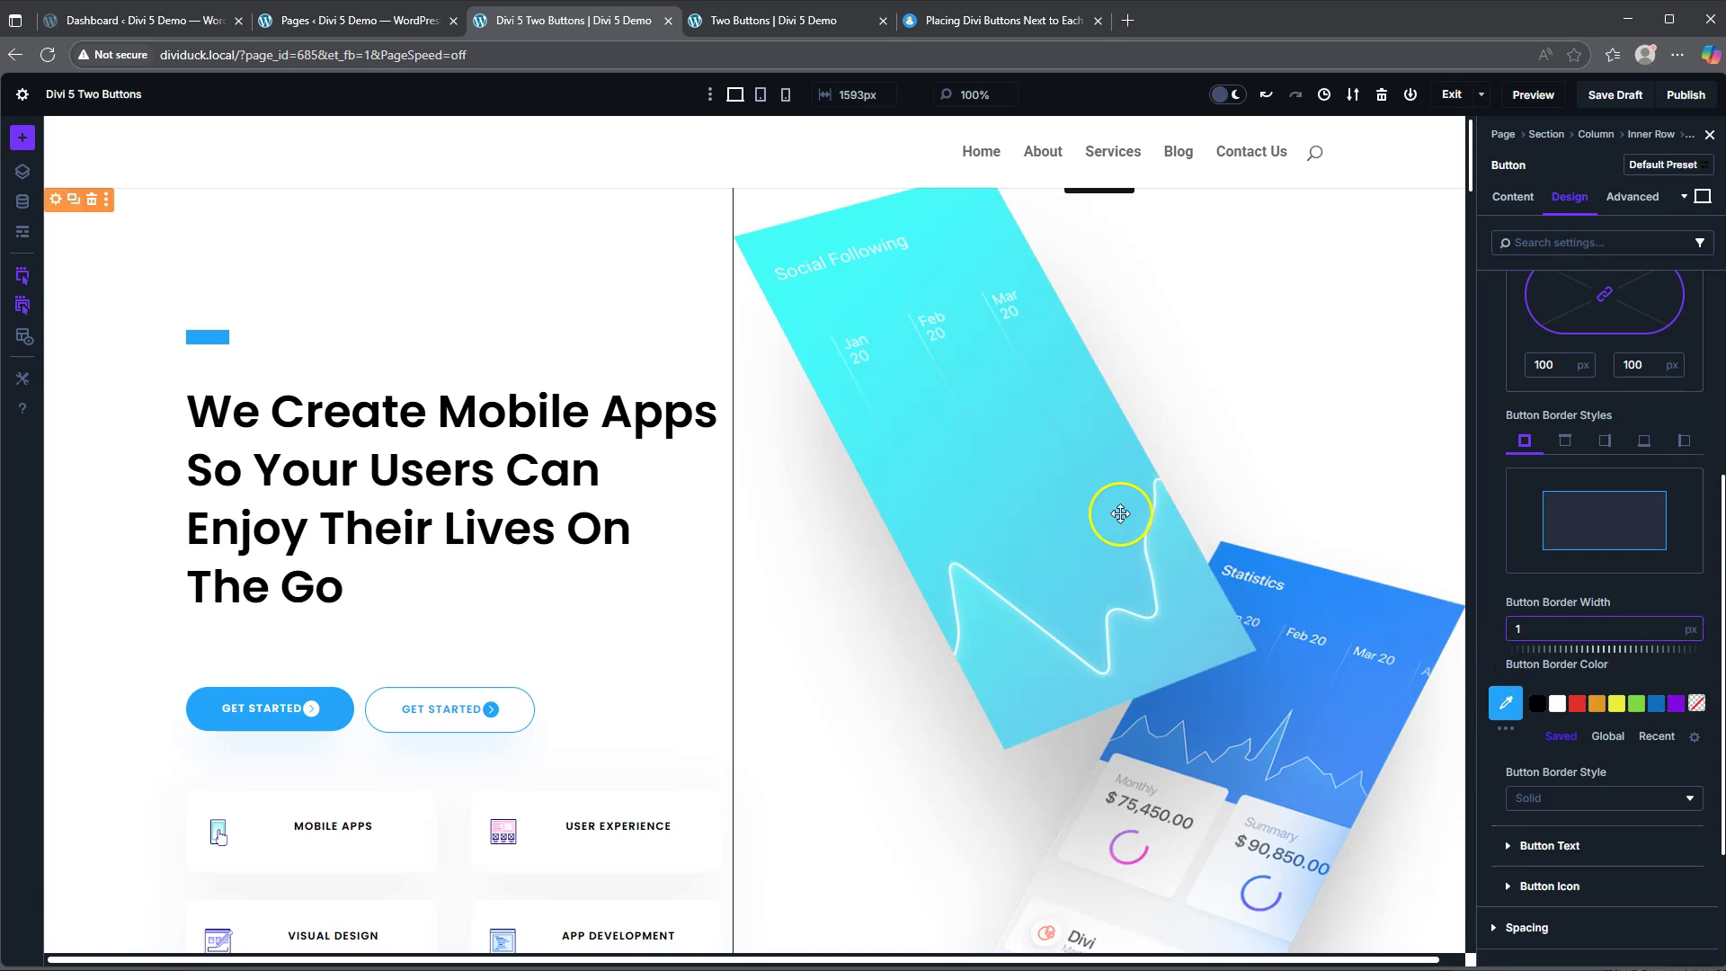
Switch the second button's settings to the hover state and set its hover border colour to white.
{"action": "left_click", "coordinate": [1700, 203]}
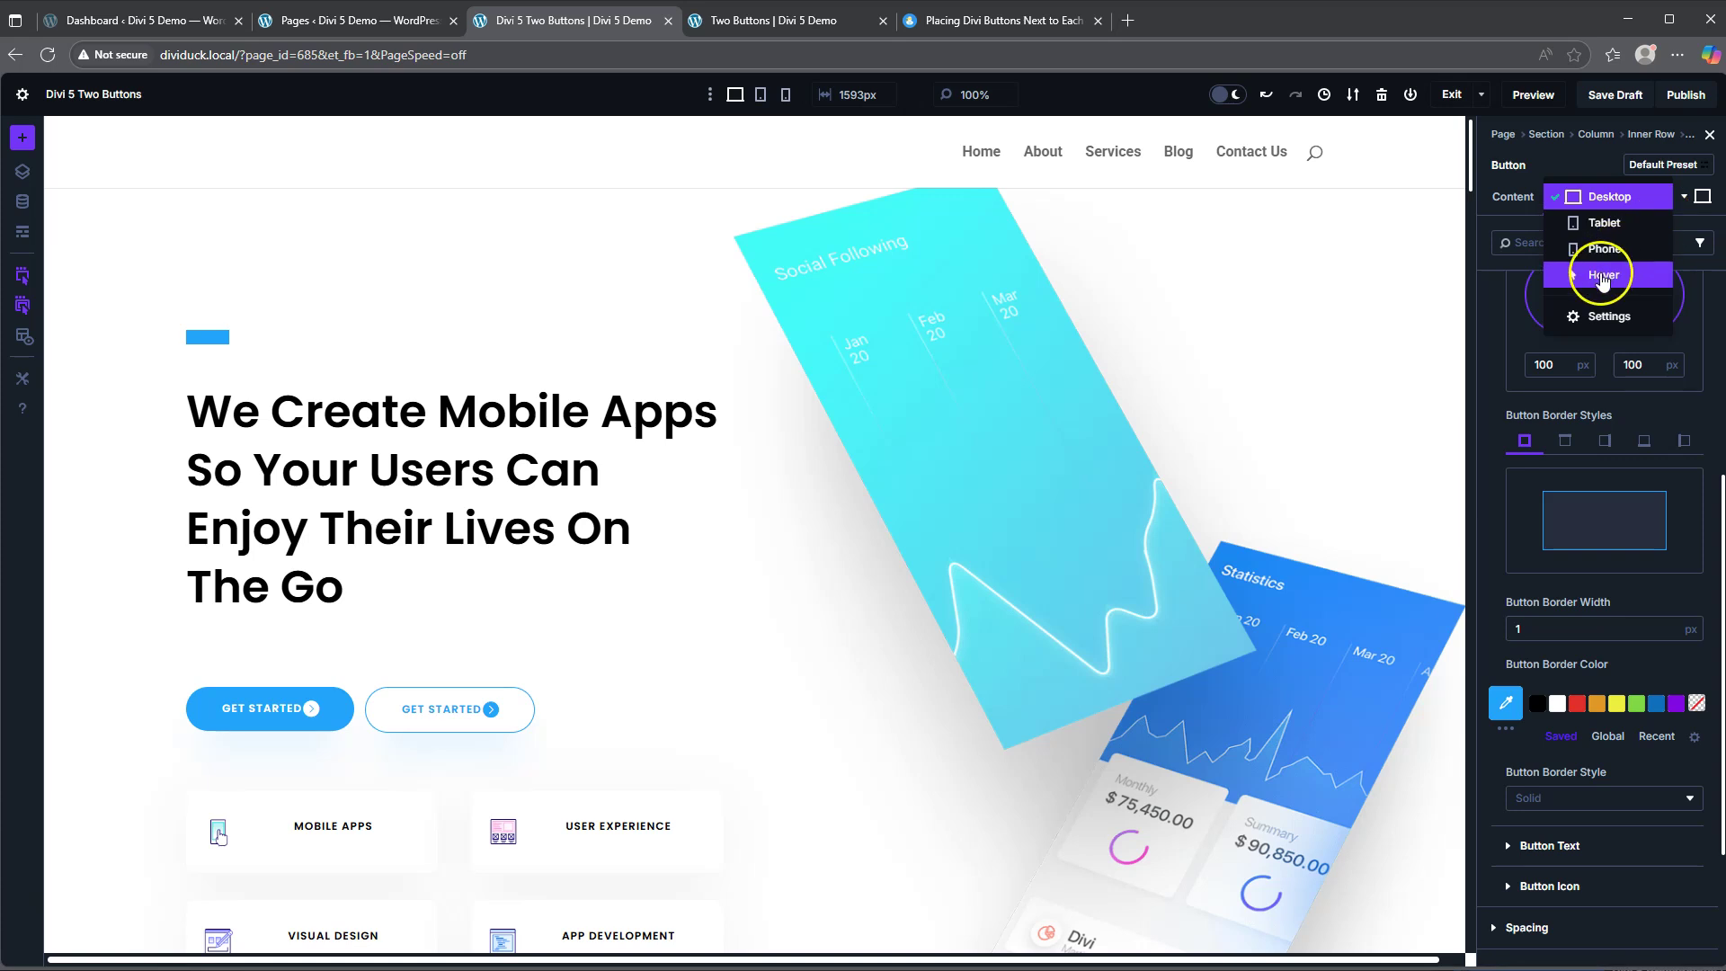
{"action": "left_click", "coordinate": [1601, 276]}
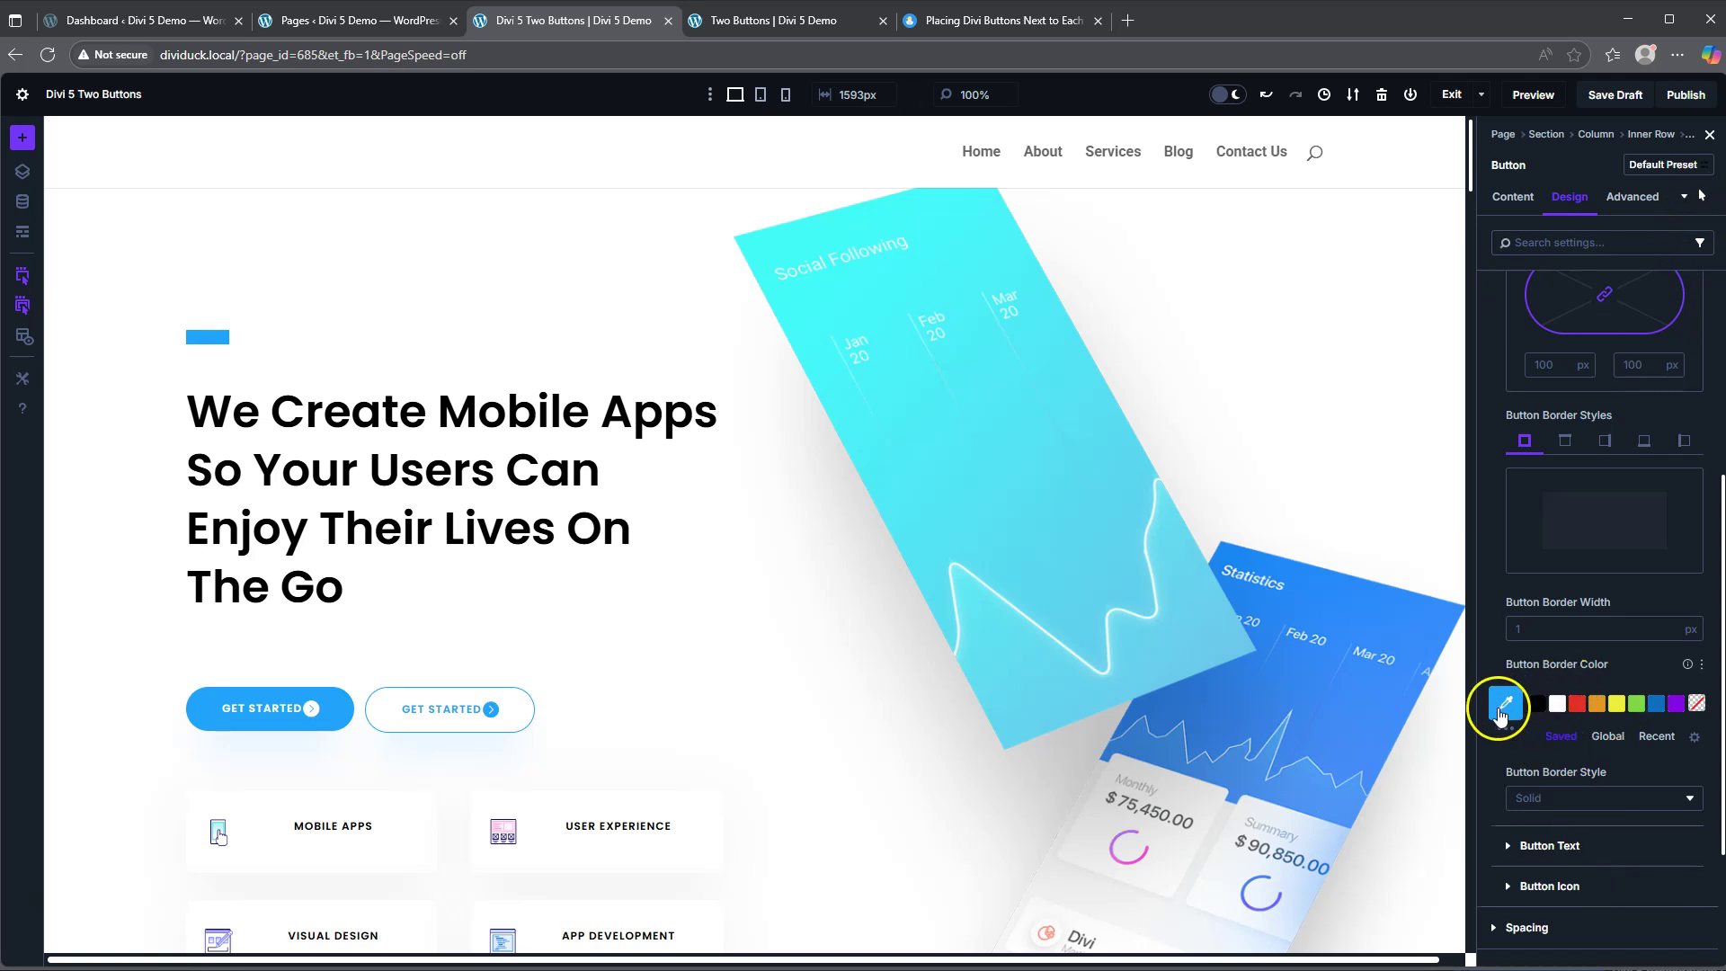
{"action": "left_click", "coordinate": [1556, 706]}
{"action": "left_click", "coordinate": [1526, 775]}
Set the second button's hover background colour to the copied blue #1ca5ff.
{"action": "scroll", "coordinate": [1561, 744], "scroll_direction": "up", "scroll_amount": 4}
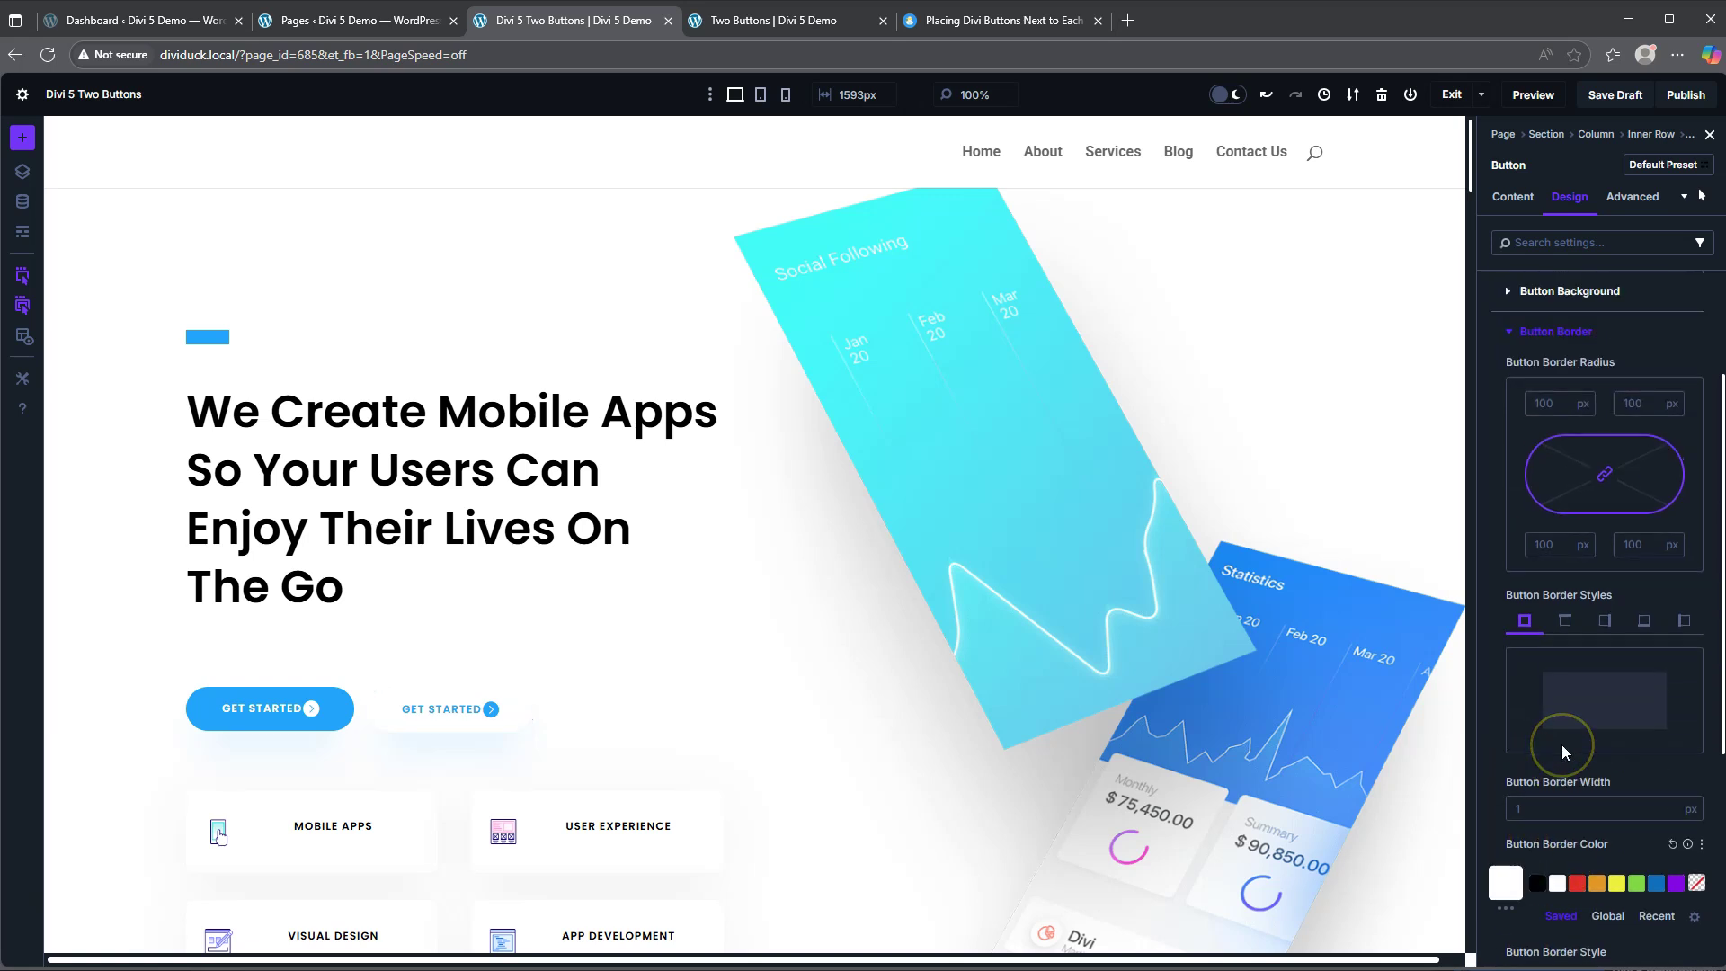
{"action": "left_click", "coordinate": [1555, 470]}
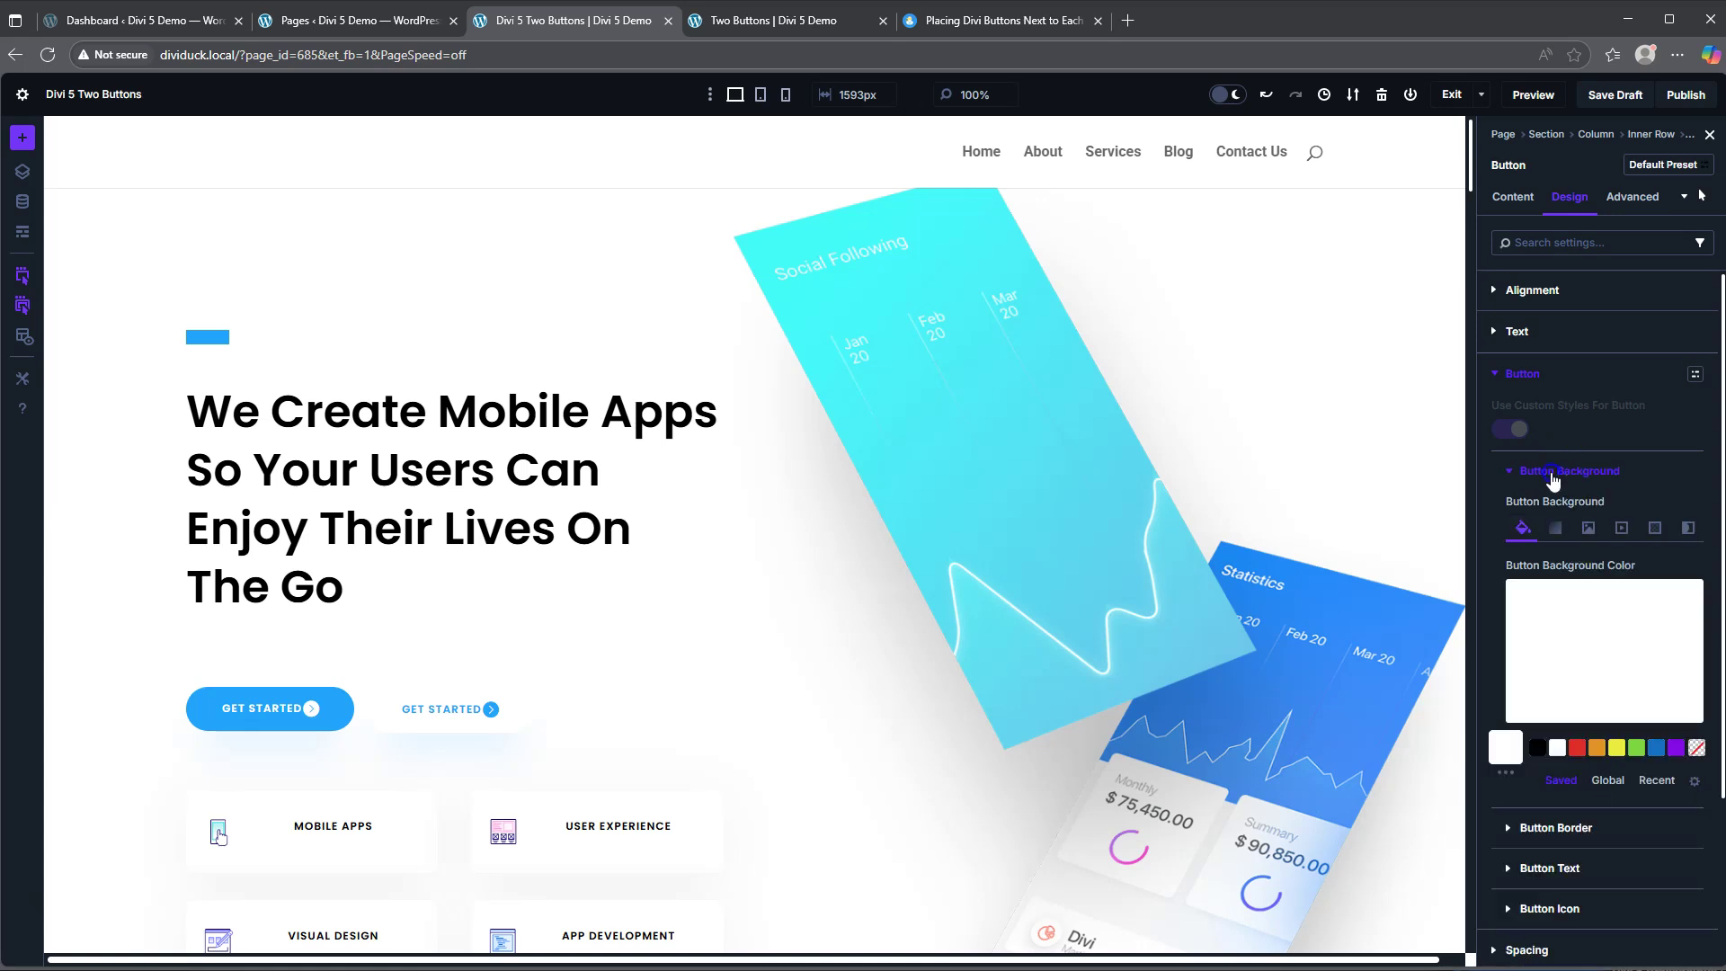
{"action": "left_click", "coordinate": [1513, 746]}
{"action": "left_click_drag", "start_coordinate": [1558, 603], "coordinate": [1471, 604]}
{"action": "left_click", "coordinate": [1506, 746]}
Set the second button's hover text colour to white and return its settings to the desktop state.
{"action": "left_click", "coordinate": [1544, 655]}
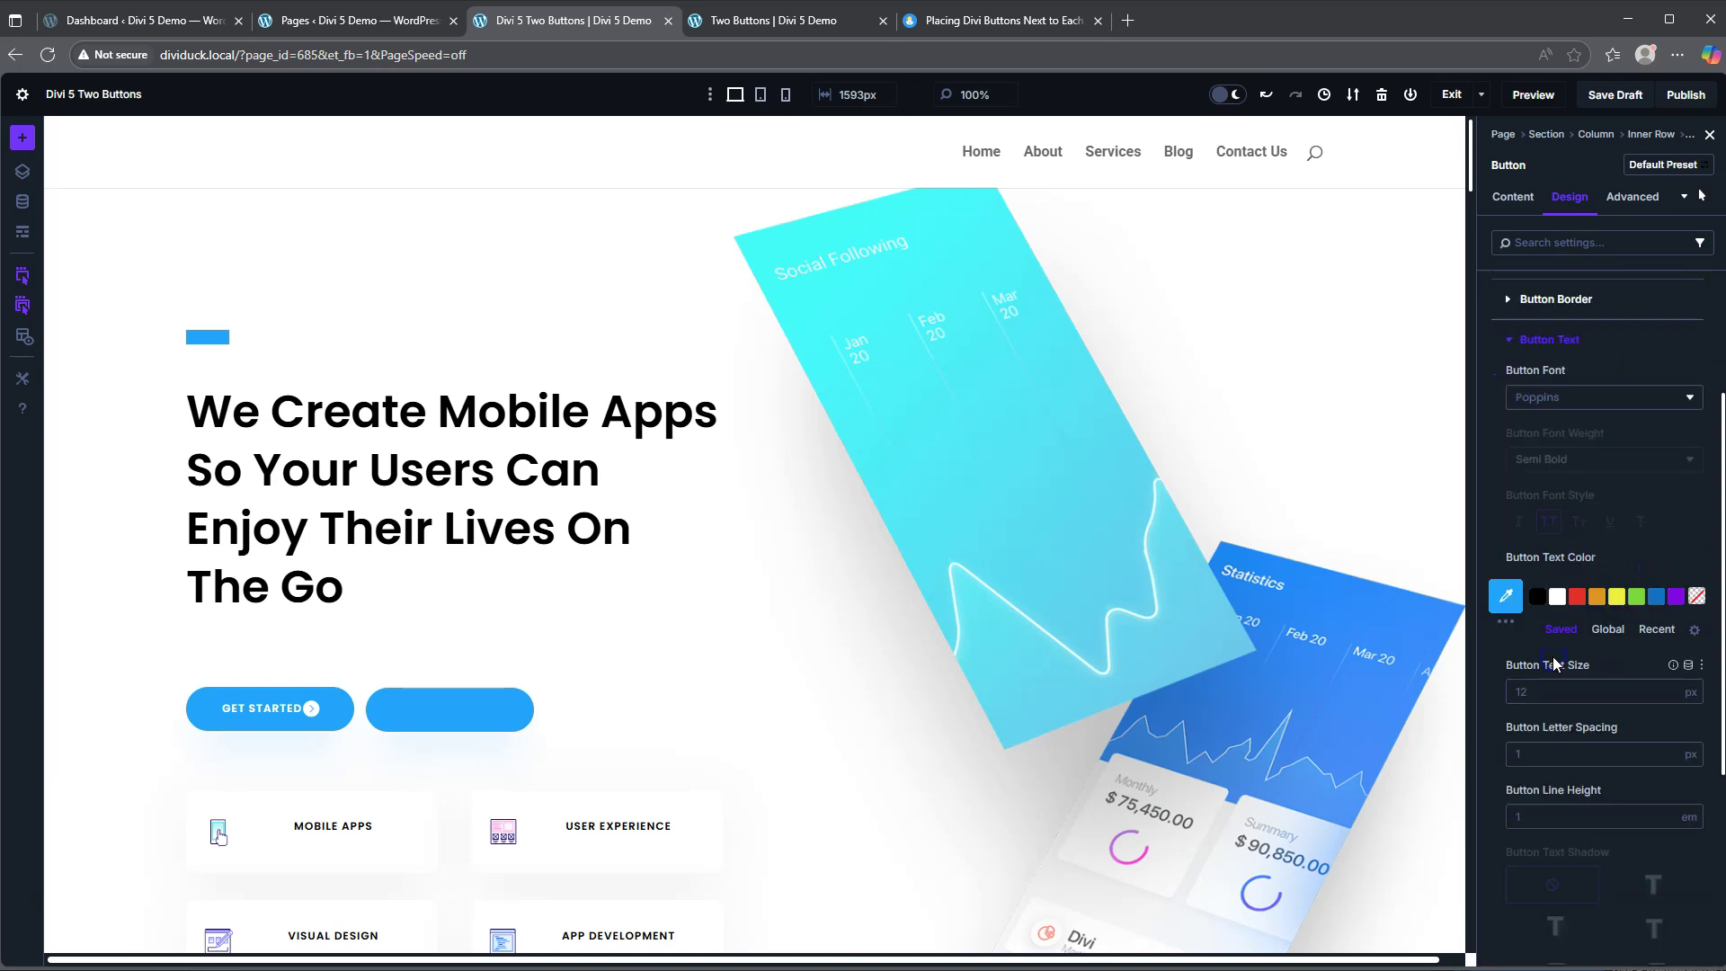
{"action": "left_click", "coordinate": [1557, 597]}
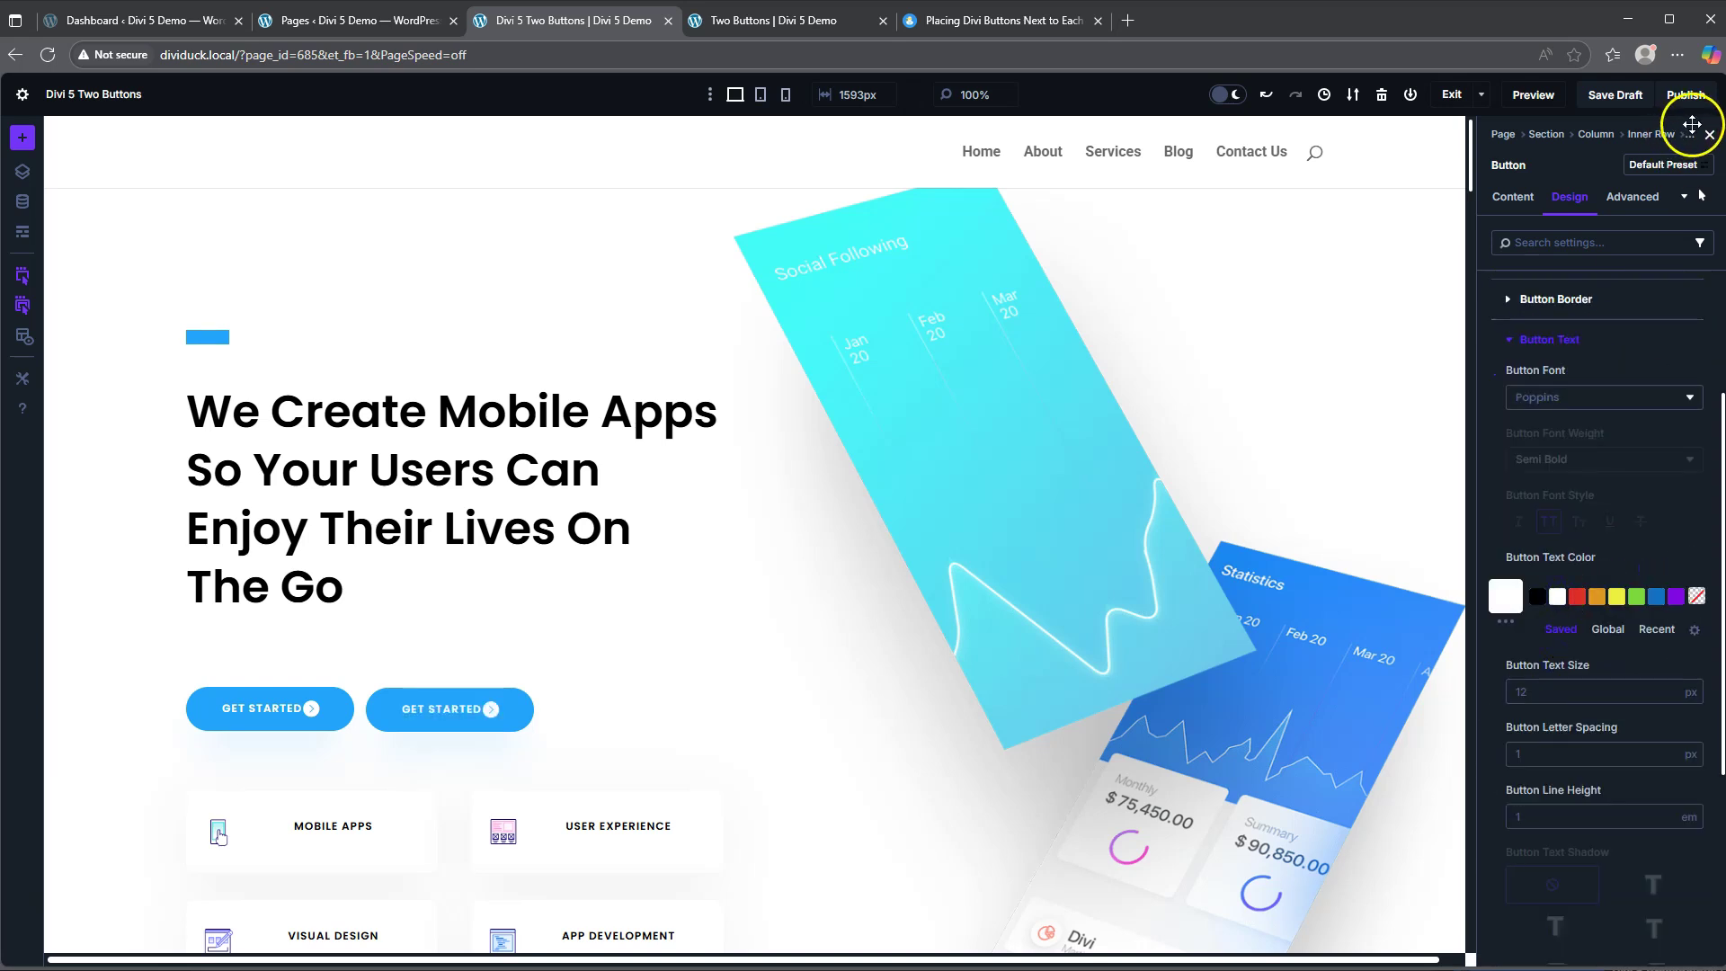
{"action": "left_click", "coordinate": [1700, 197]}
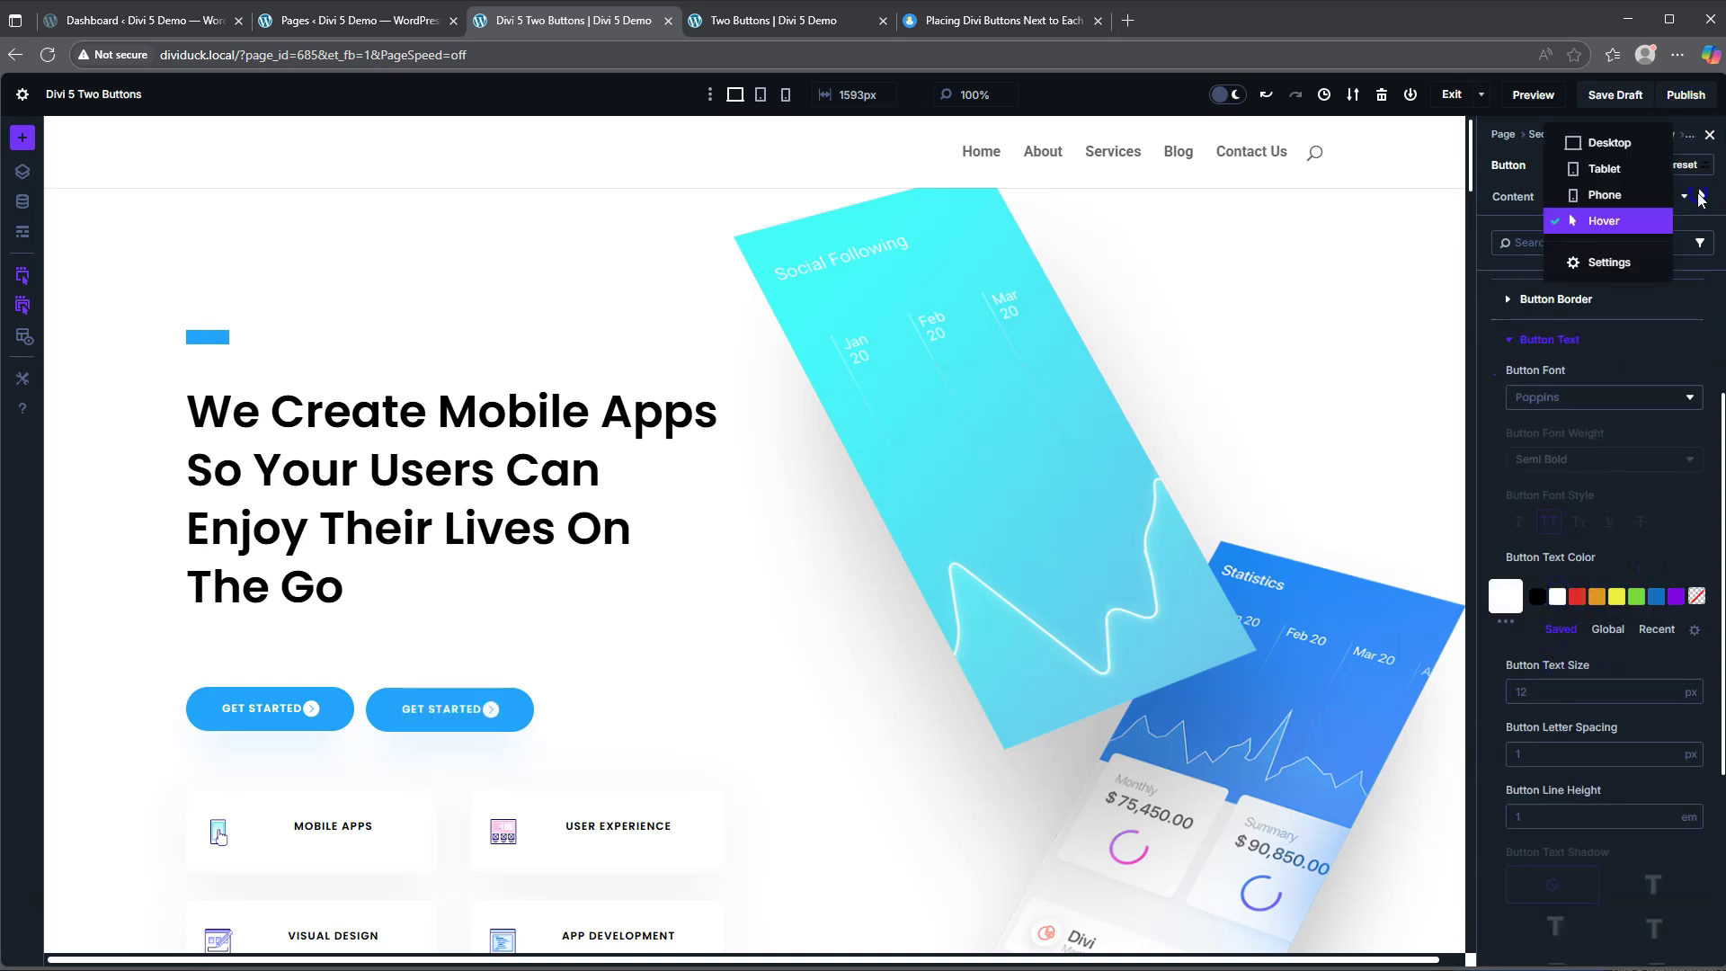
{"action": "left_click", "coordinate": [1609, 144]}
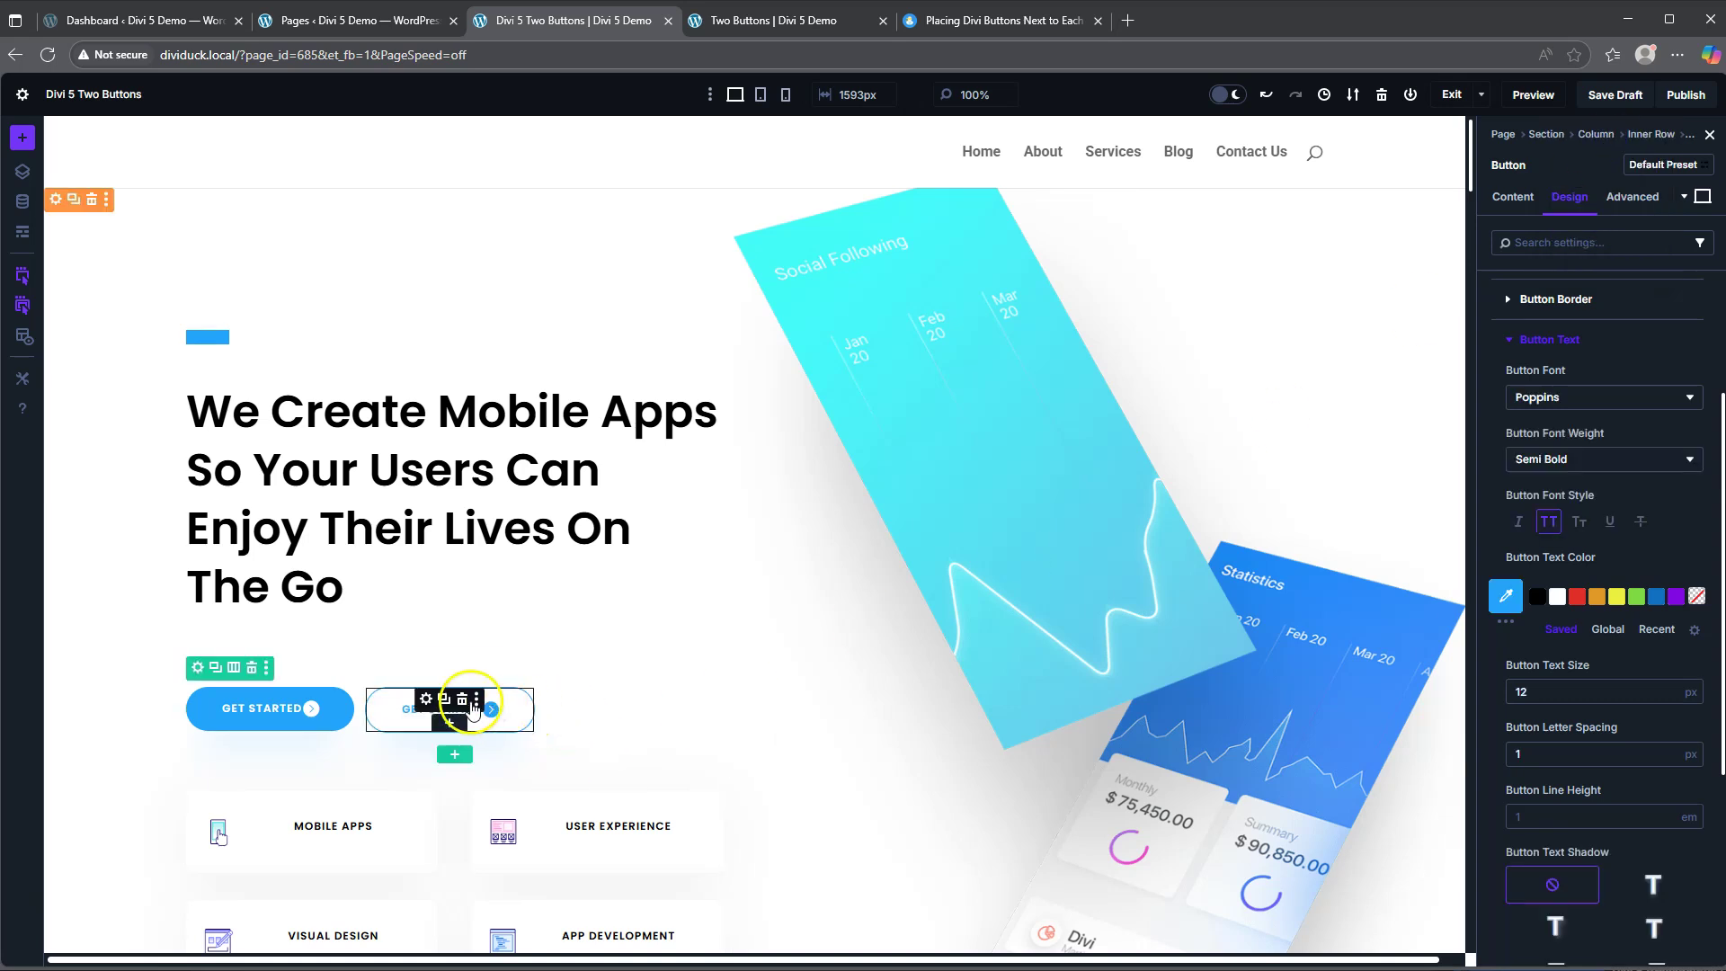
Save the page as a draft, preview it in the browser, and return to the page editor.
{"action": "left_click", "coordinate": [1612, 95]}
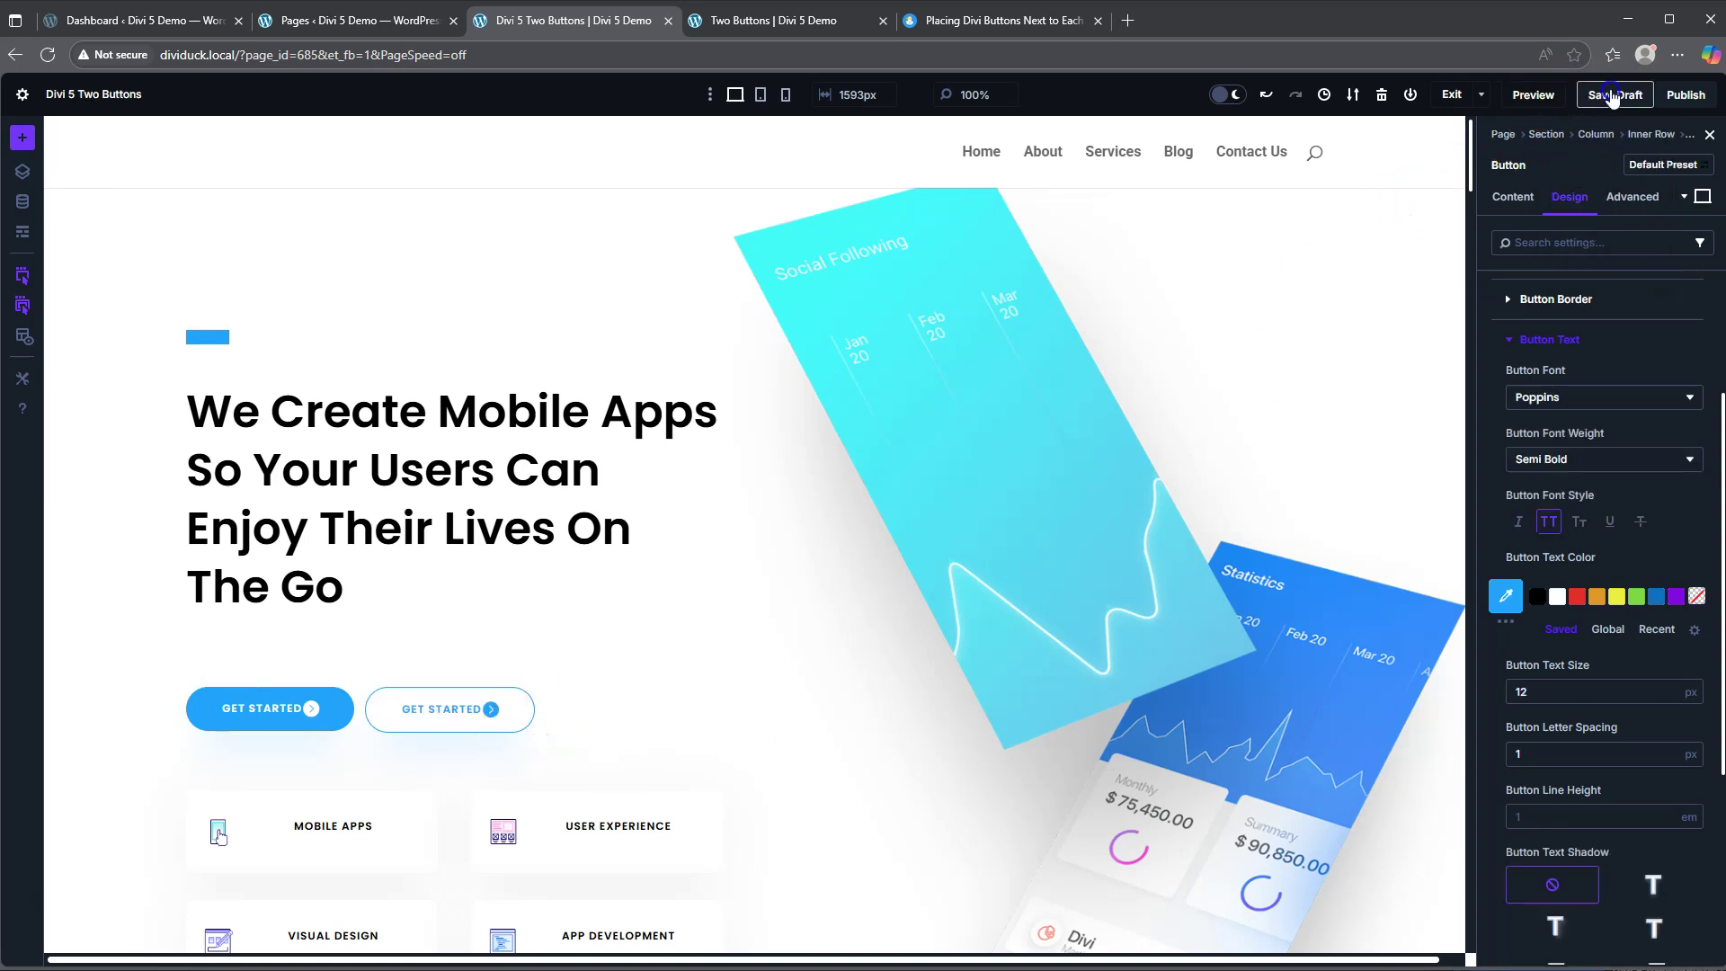
{"action": "left_click", "coordinate": [1618, 96]}
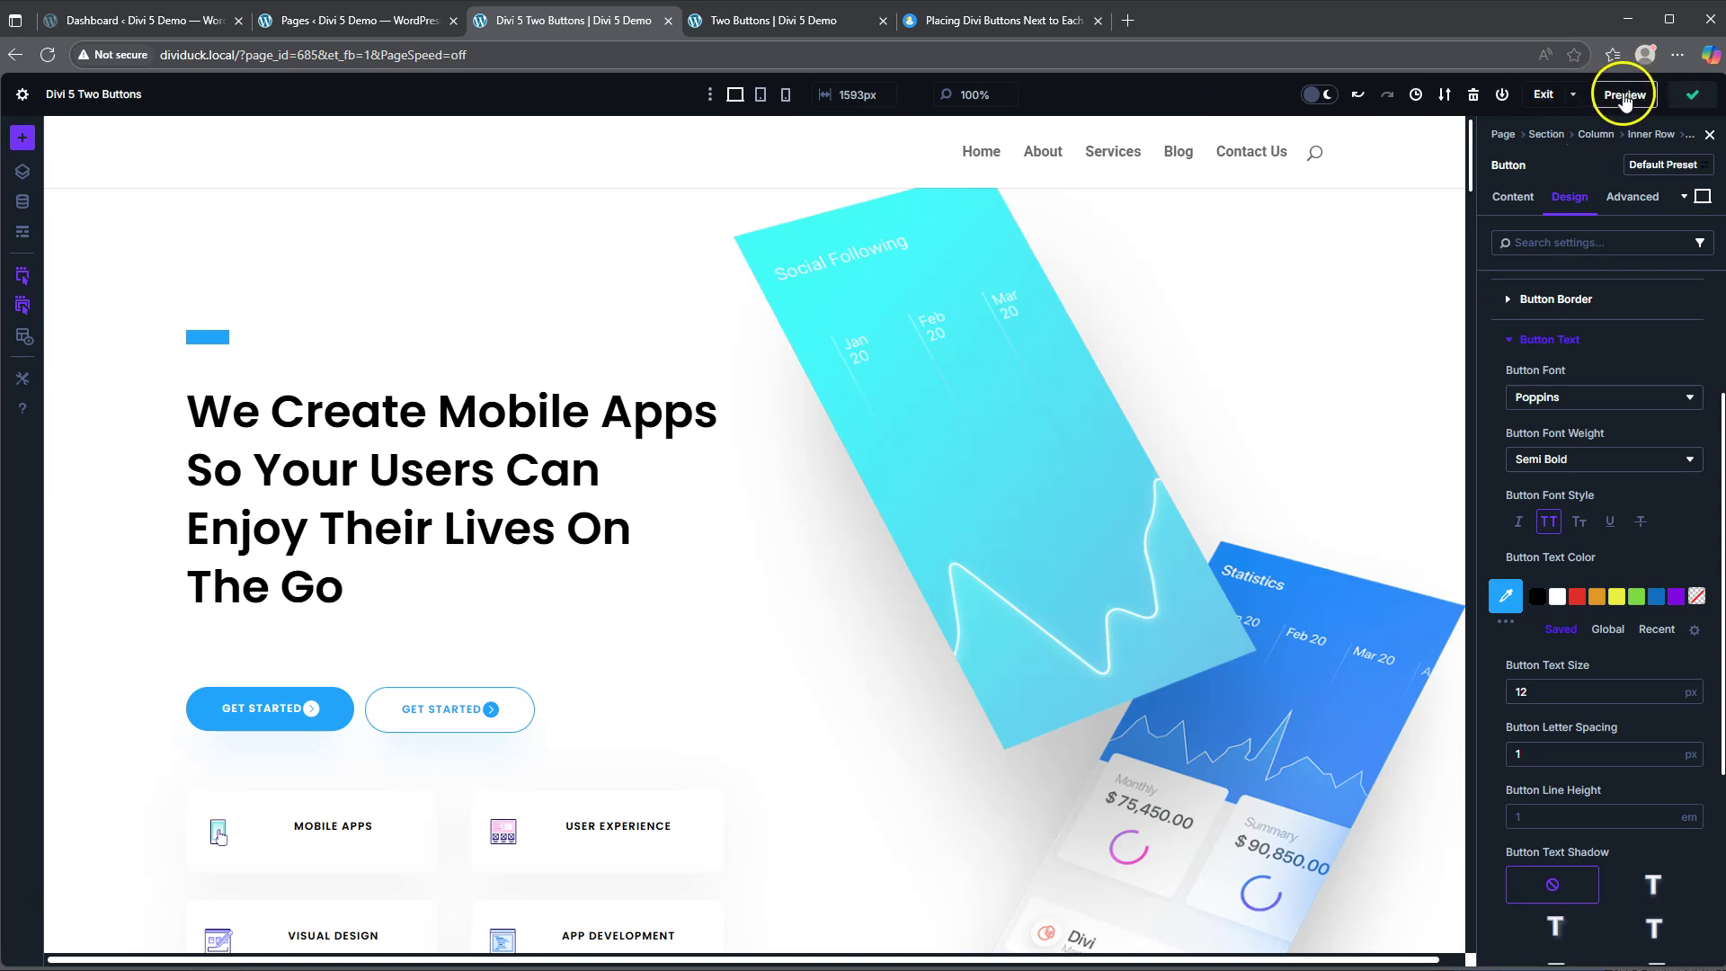
{"action": "left_click", "coordinate": [1533, 94]}
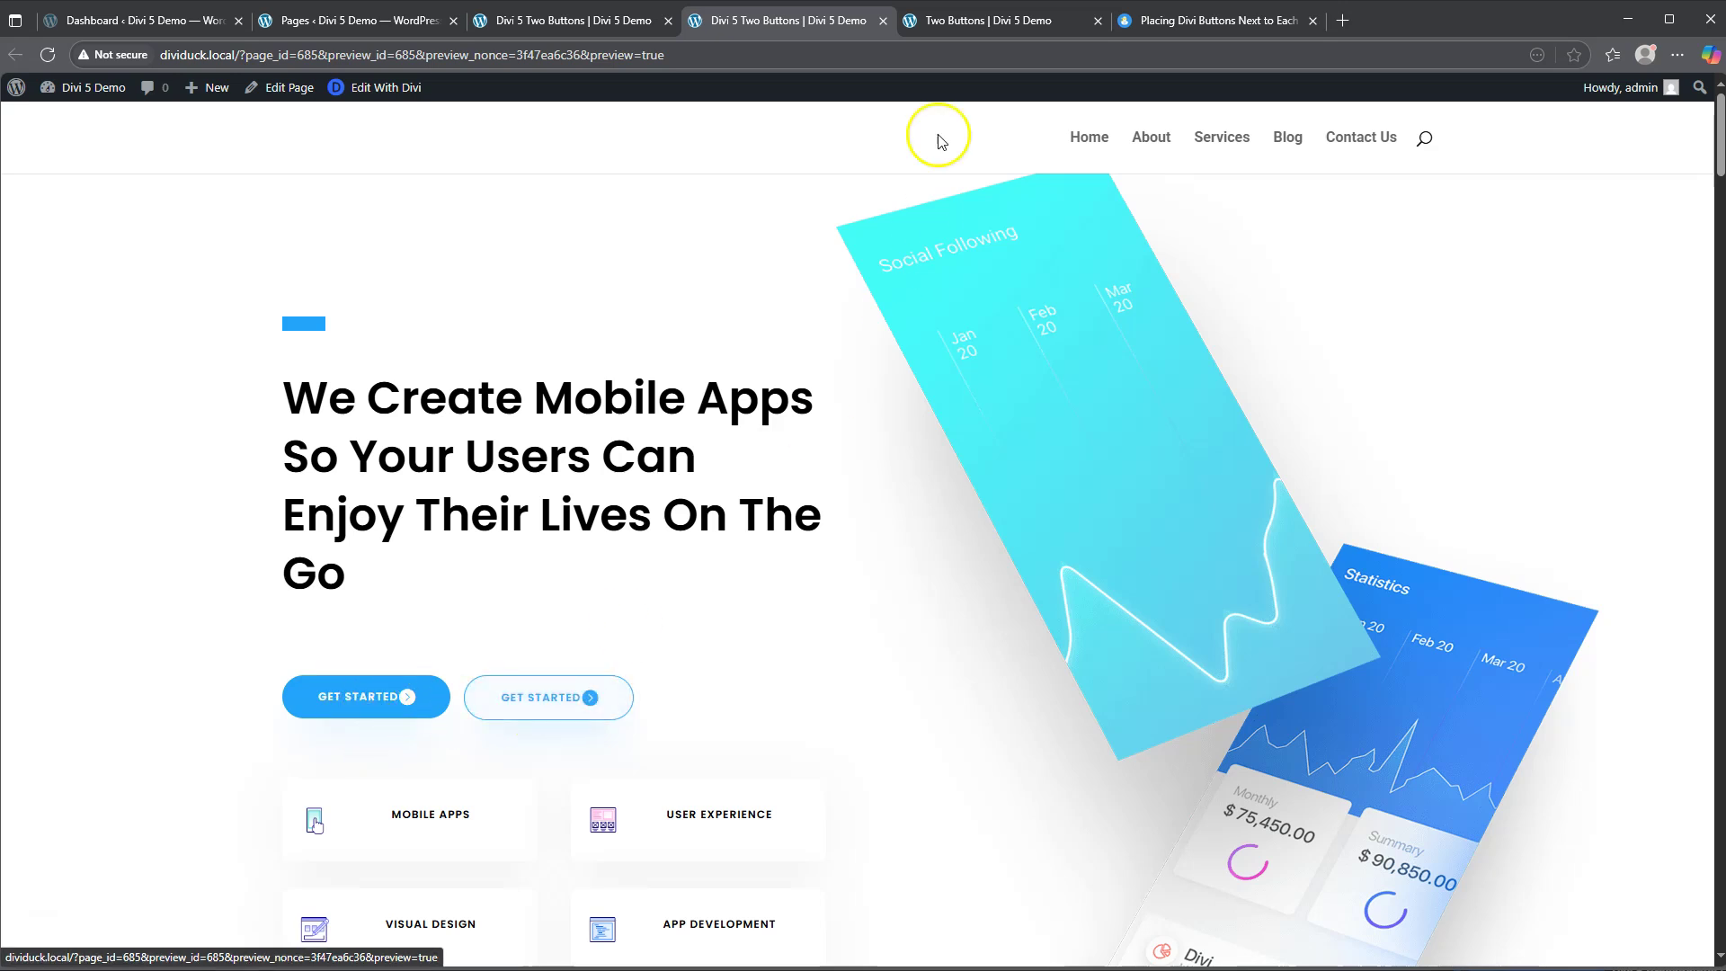
{"action": "left_click", "coordinate": [596, 23]}
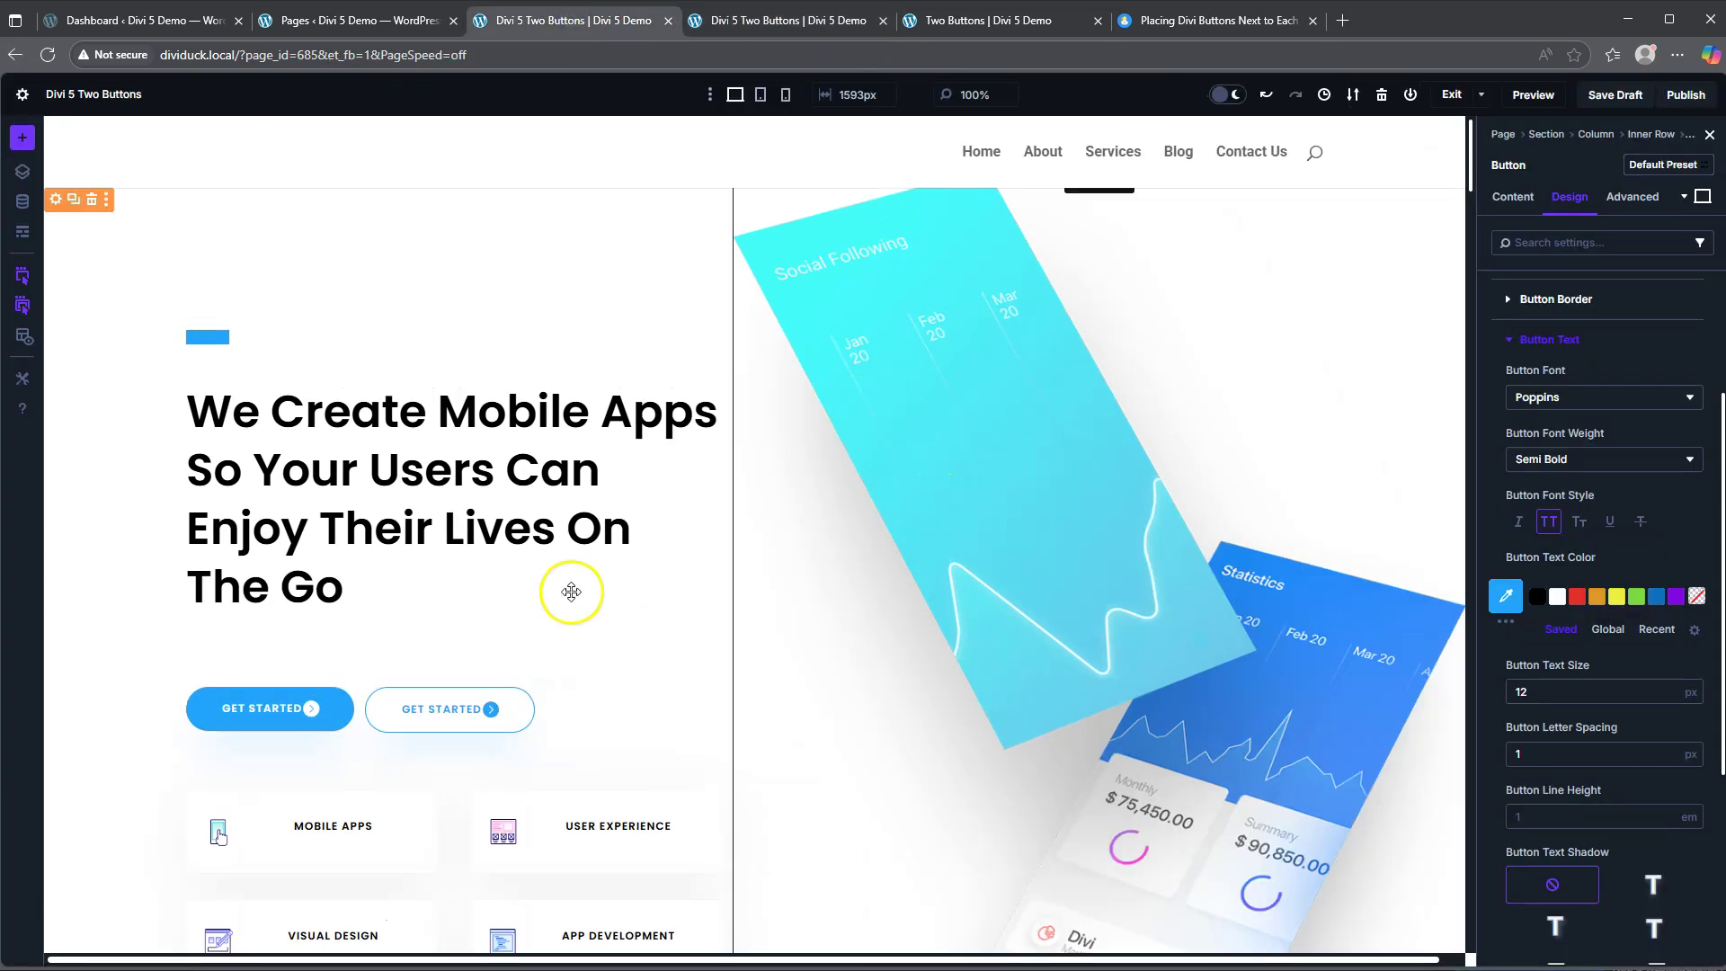
Compare the hero section's two-button row with the centred Get Started button in the What We Build For section.
{"action": "scroll", "coordinate": [527, 567], "scroll_direction": "down", "scroll_amount": 2}
{"action": "scroll", "coordinate": [522, 565], "scroll_direction": "up", "scroll_amount": 2}
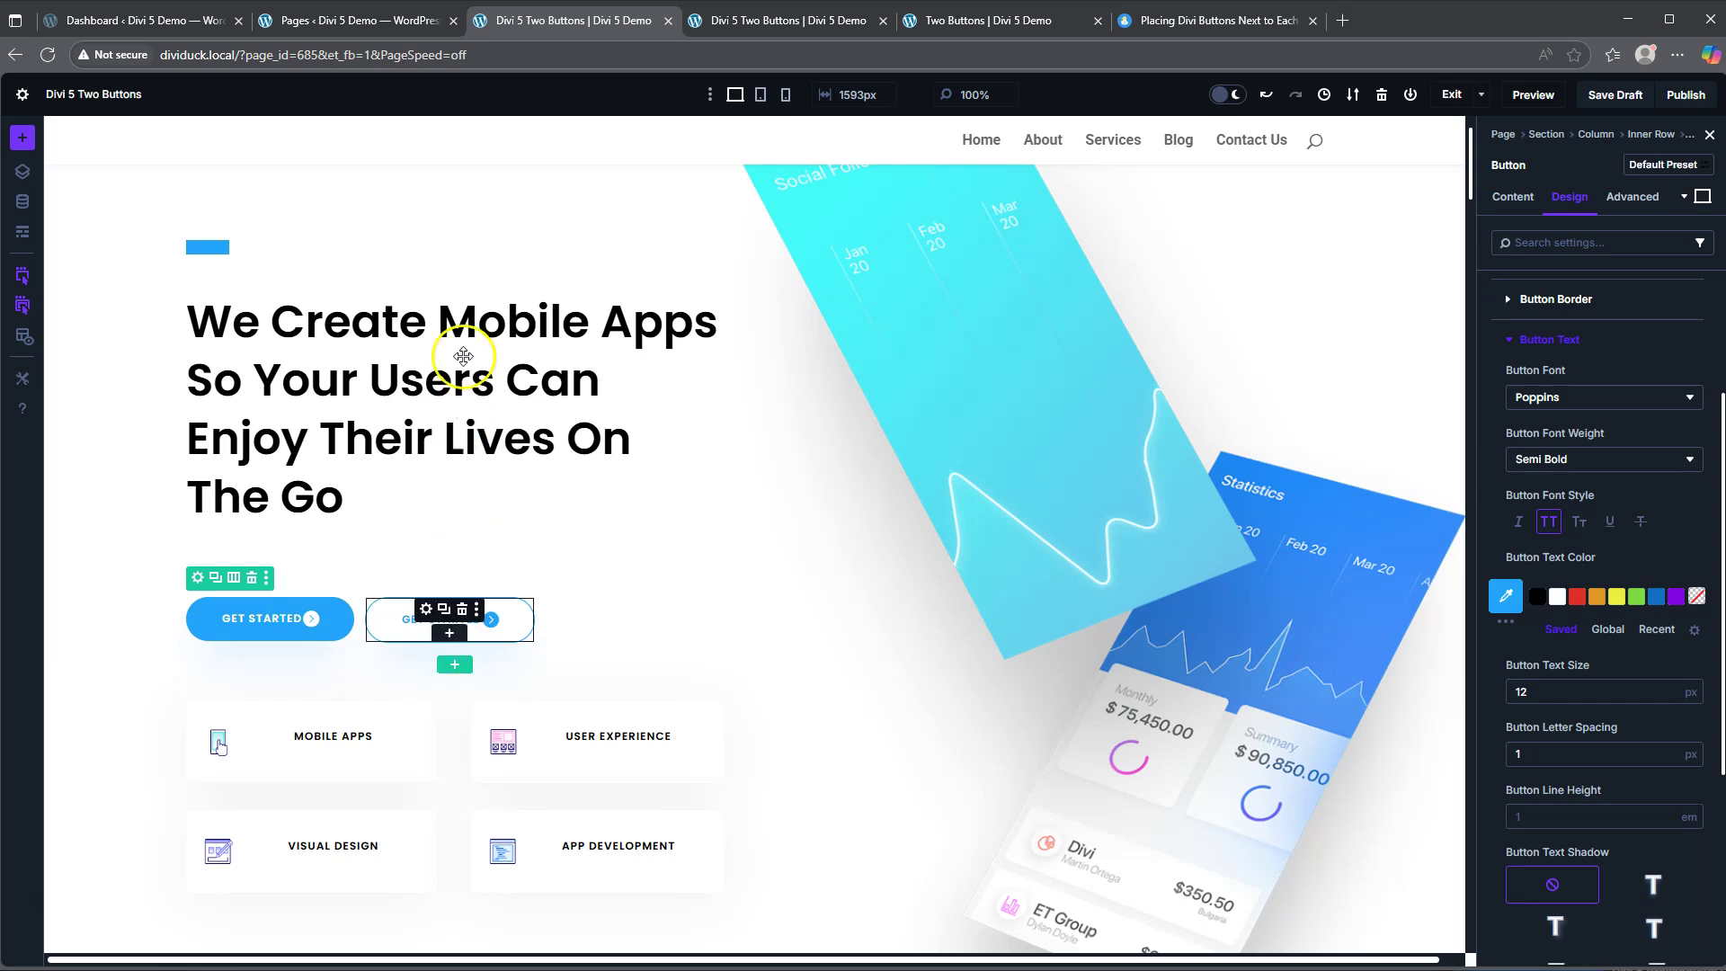
{"action": "scroll", "coordinate": [1094, 677], "scroll_direction": "down", "scroll_amount": 7}
{"action": "scroll", "coordinate": [1091, 584], "scroll_direction": "down", "scroll_amount": 15}
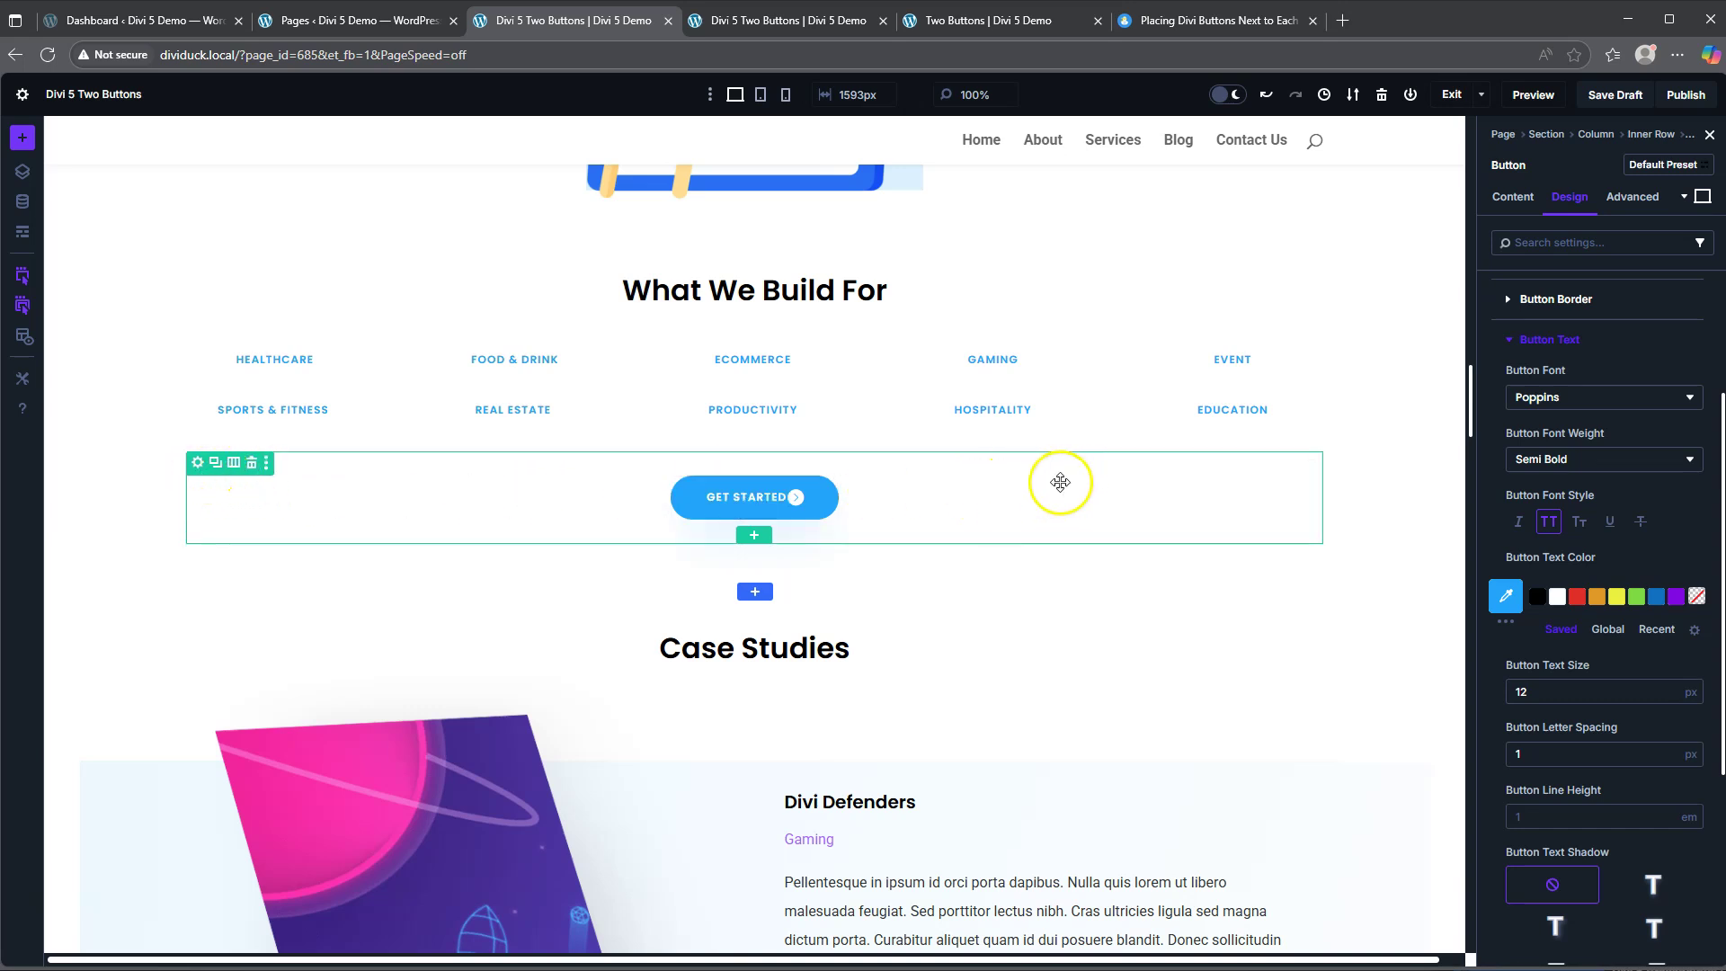
{"action": "left_click", "coordinate": [754, 535]}
{"action": "left_click", "coordinate": [878, 506]}
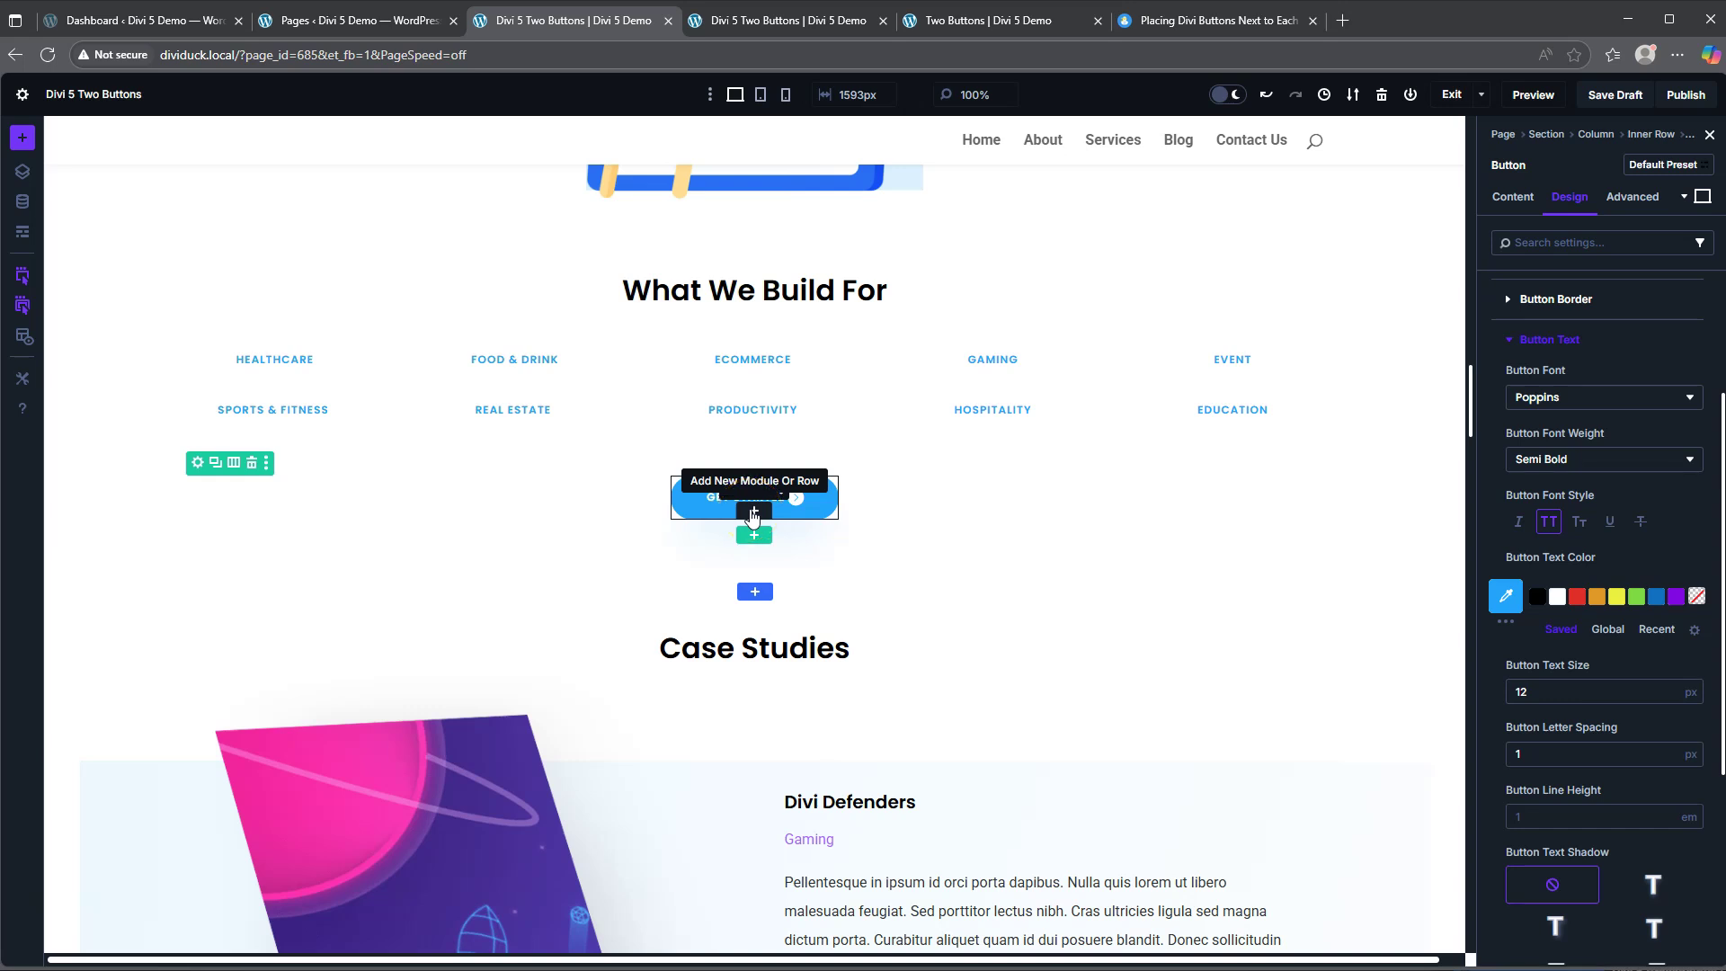
{"action": "scroll", "coordinate": [784, 492], "scroll_direction": "up", "scroll_amount": 20}
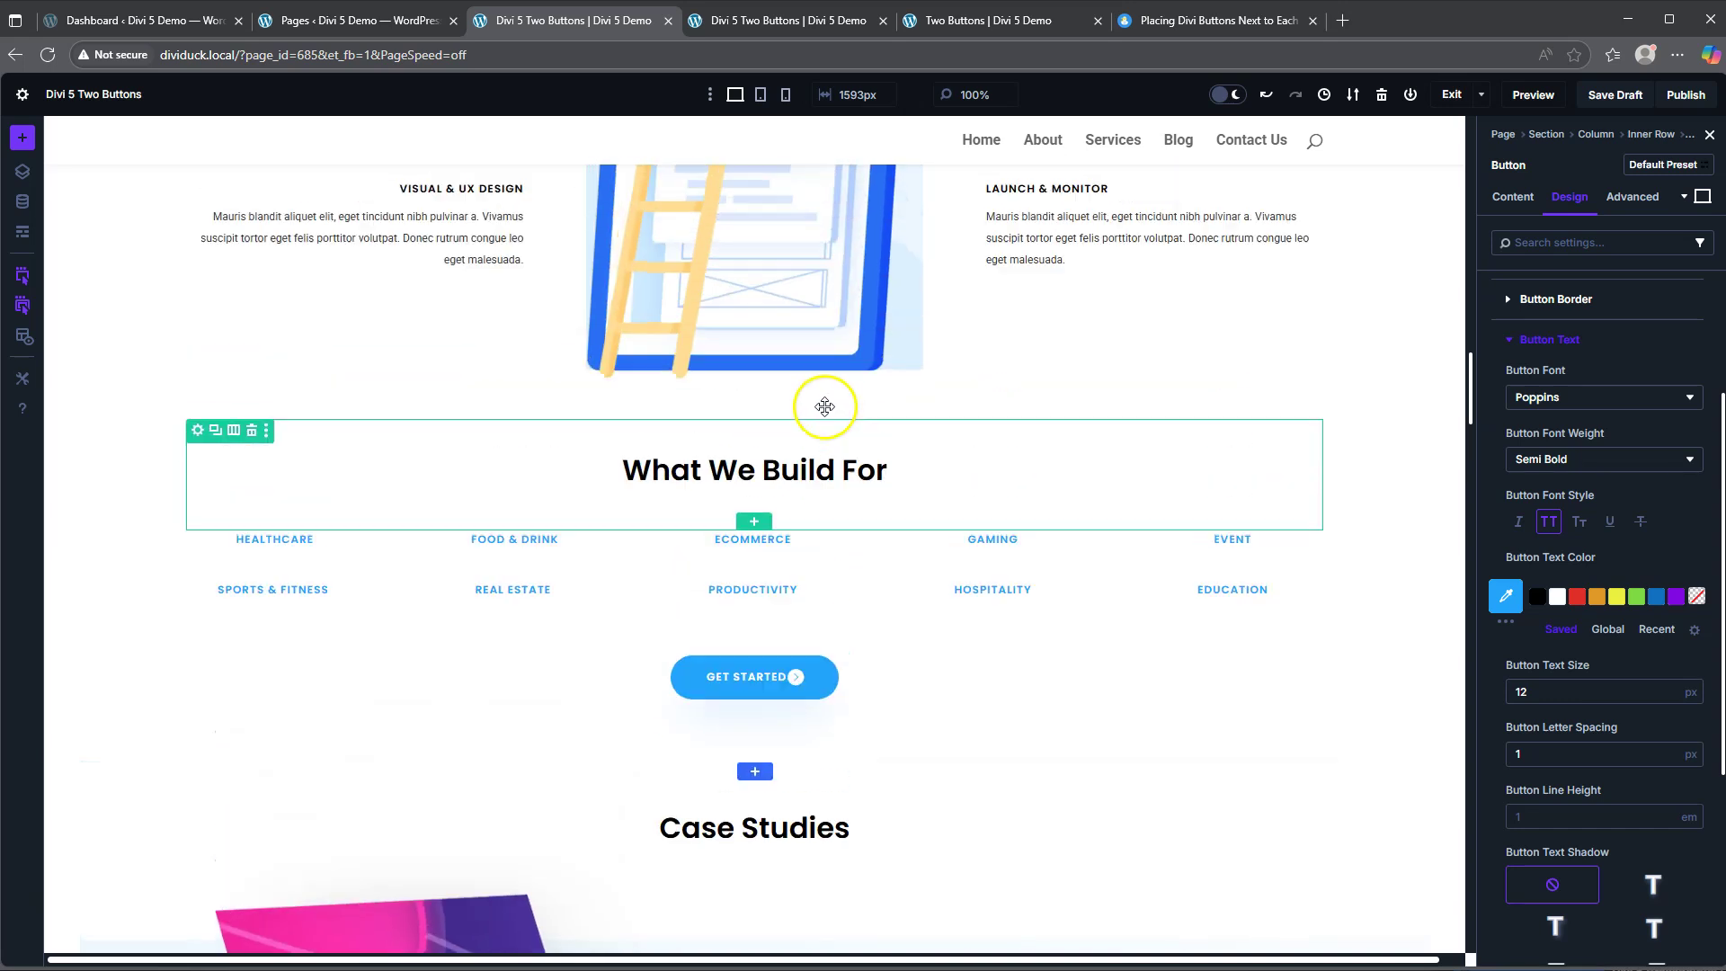
{"action": "scroll", "coordinate": [680, 448], "scroll_direction": "up", "scroll_amount": 4}
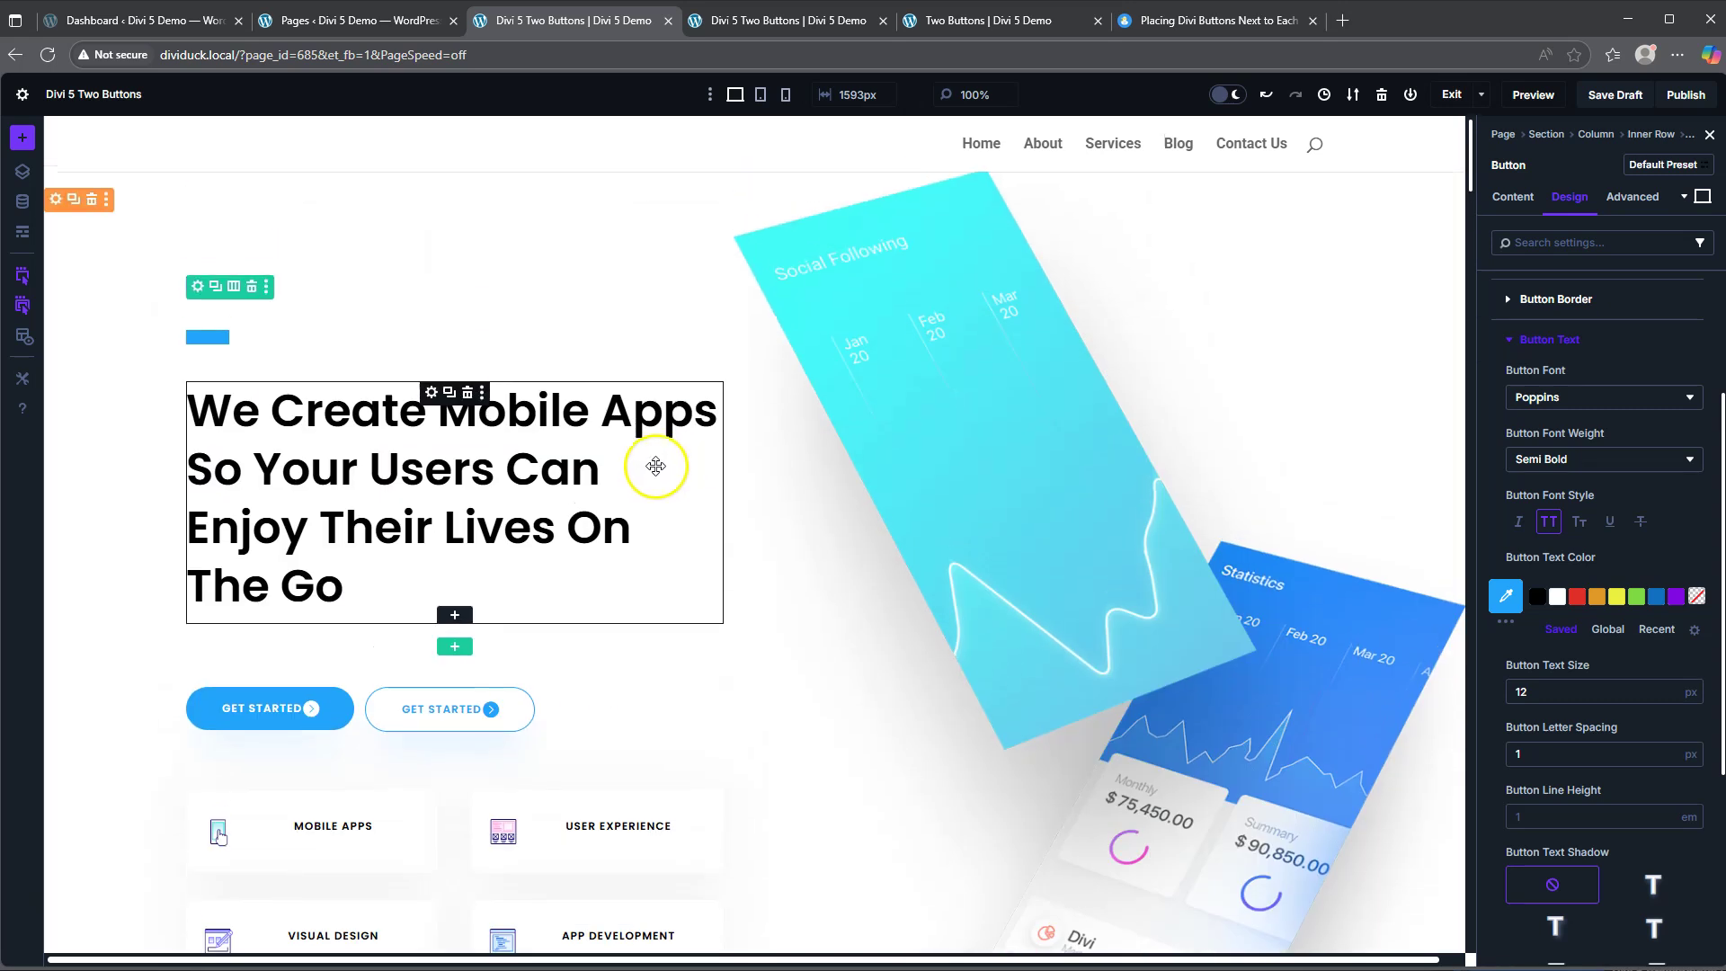
{"action": "scroll", "coordinate": [654, 462], "scroll_direction": "down", "scroll_amount": 3}
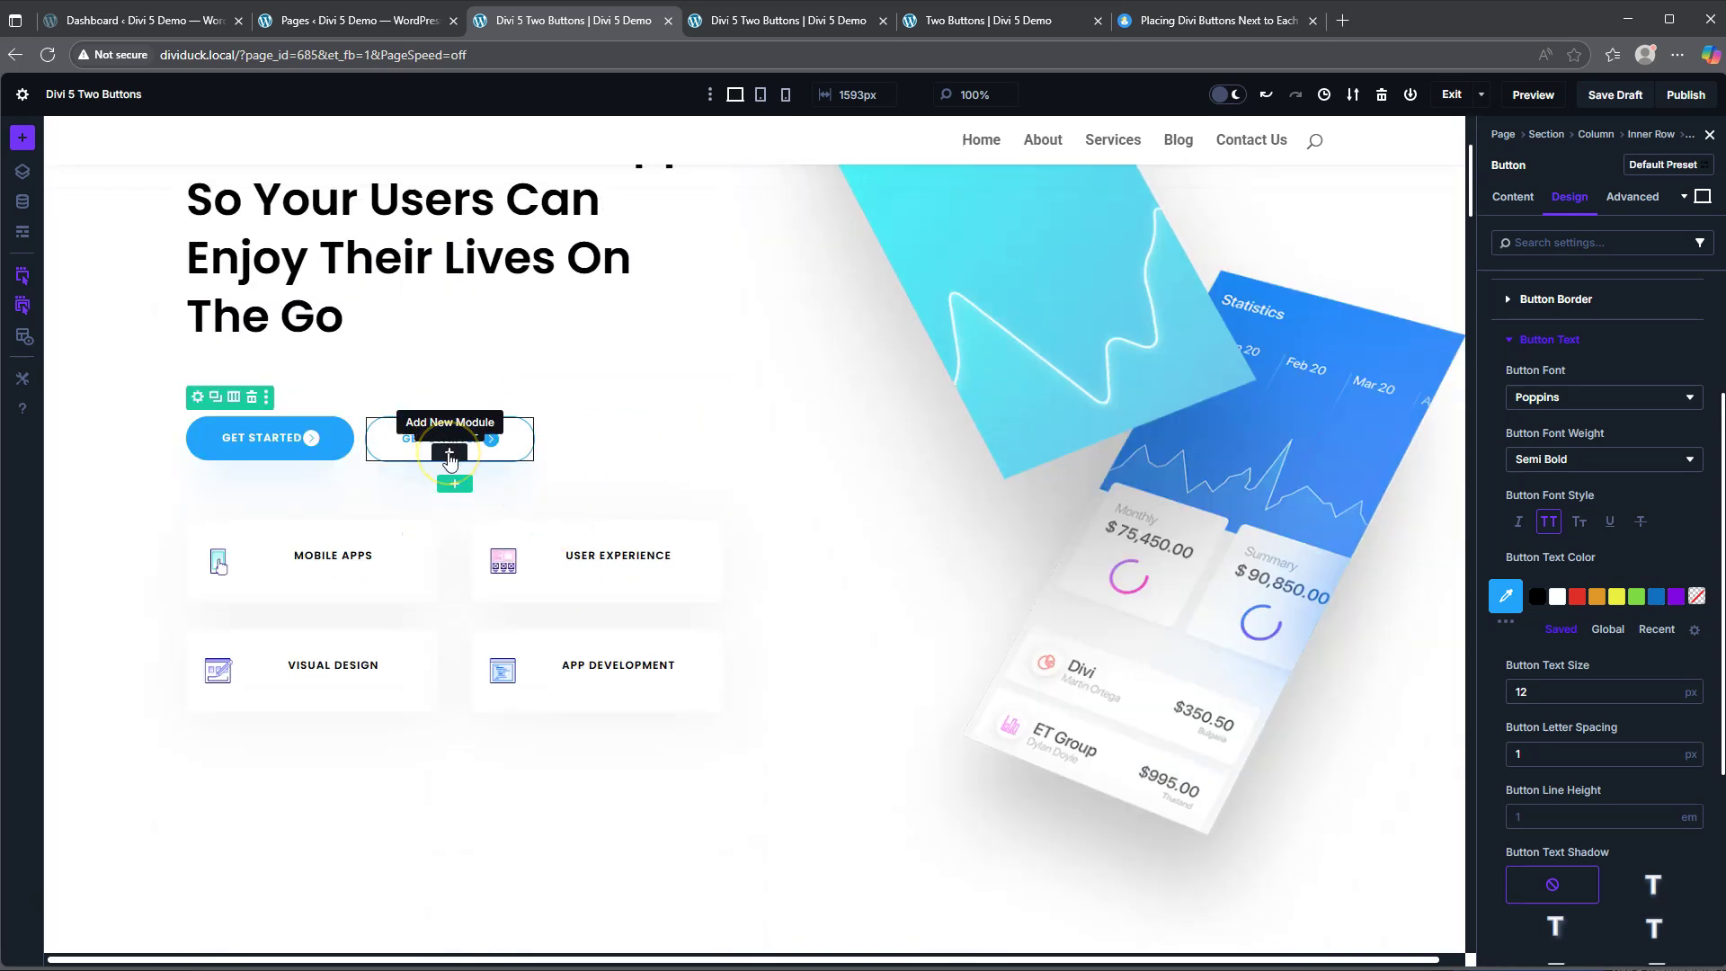
Insert an empty row with two equal columns below the Get Started button in the What We Build For section.
{"action": "scroll", "coordinate": [448, 459], "scroll_direction": "down", "scroll_amount": 20}
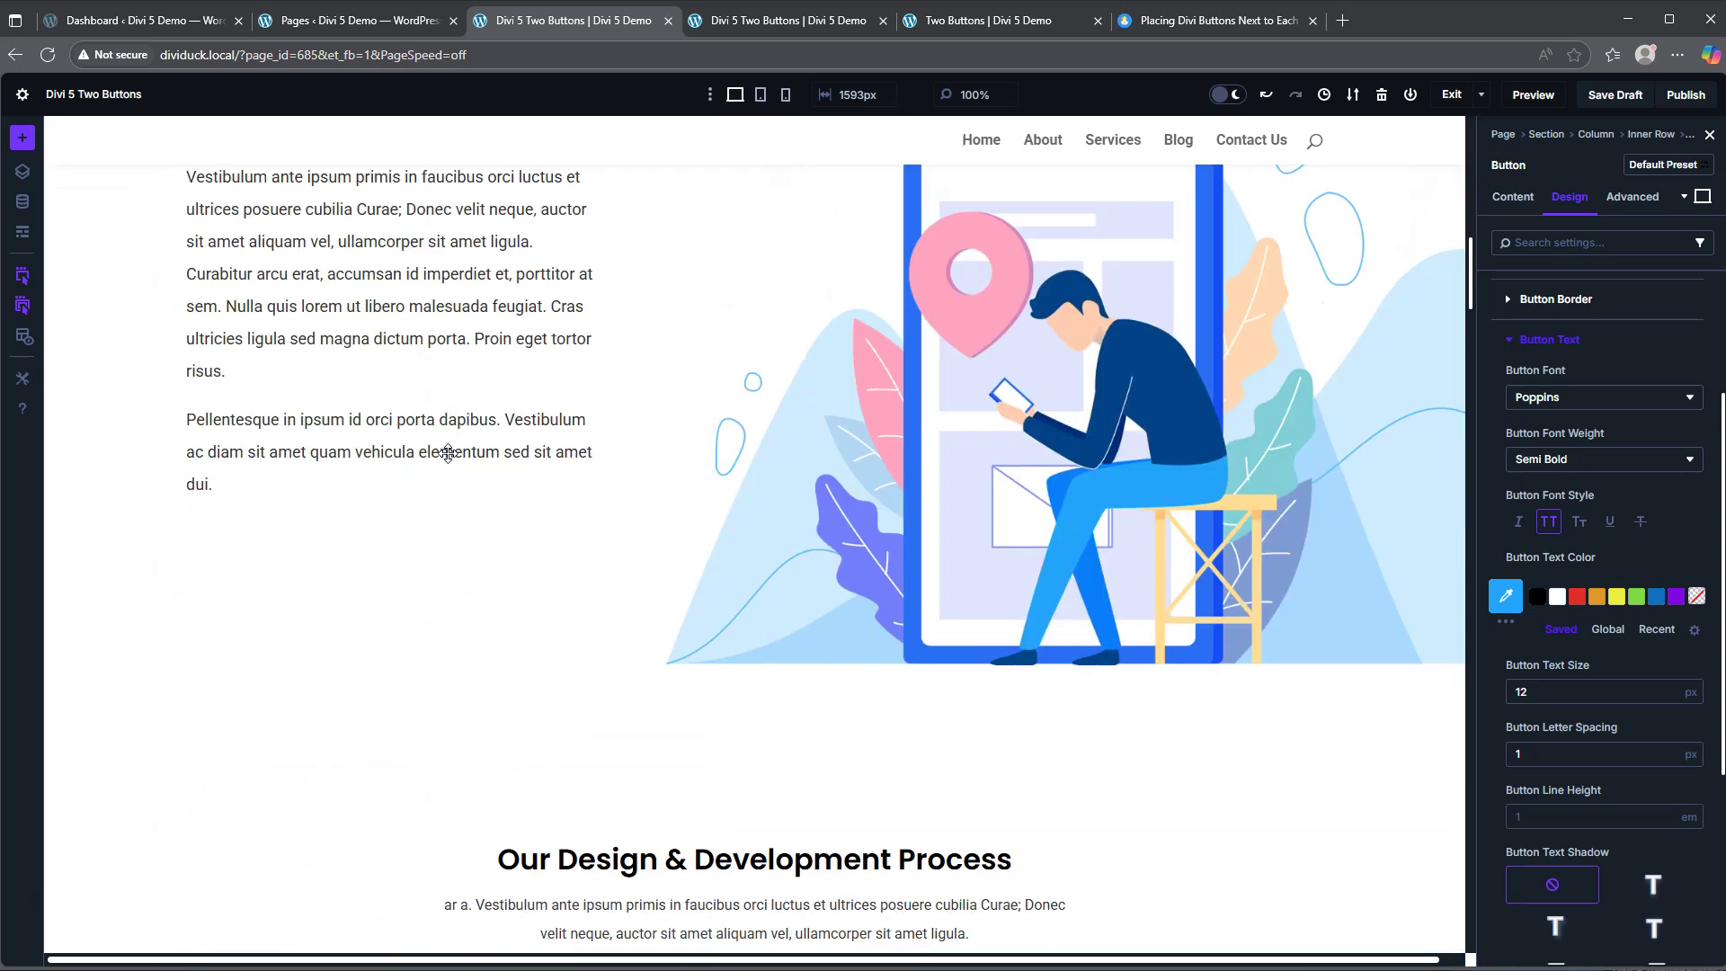
{"action": "scroll", "coordinate": [449, 453], "scroll_direction": "down", "scroll_amount": 5}
{"action": "scroll", "coordinate": [449, 453], "scroll_direction": "up", "scroll_amount": 9}
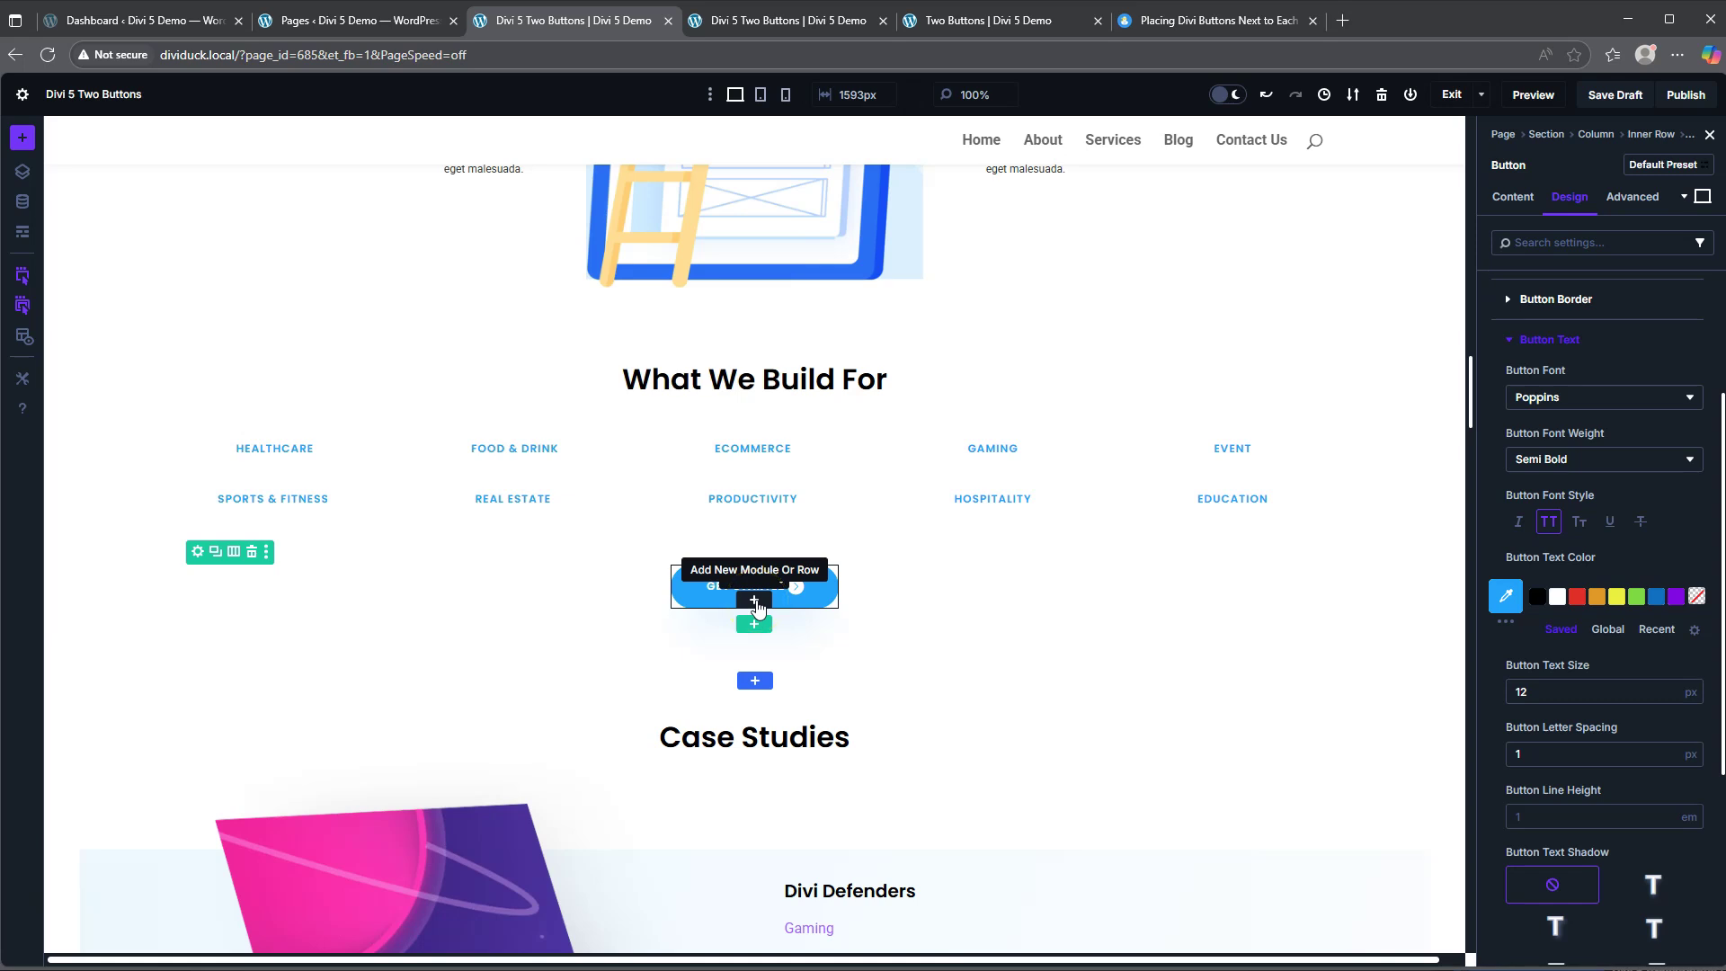
{"action": "left_click", "coordinate": [755, 601]}
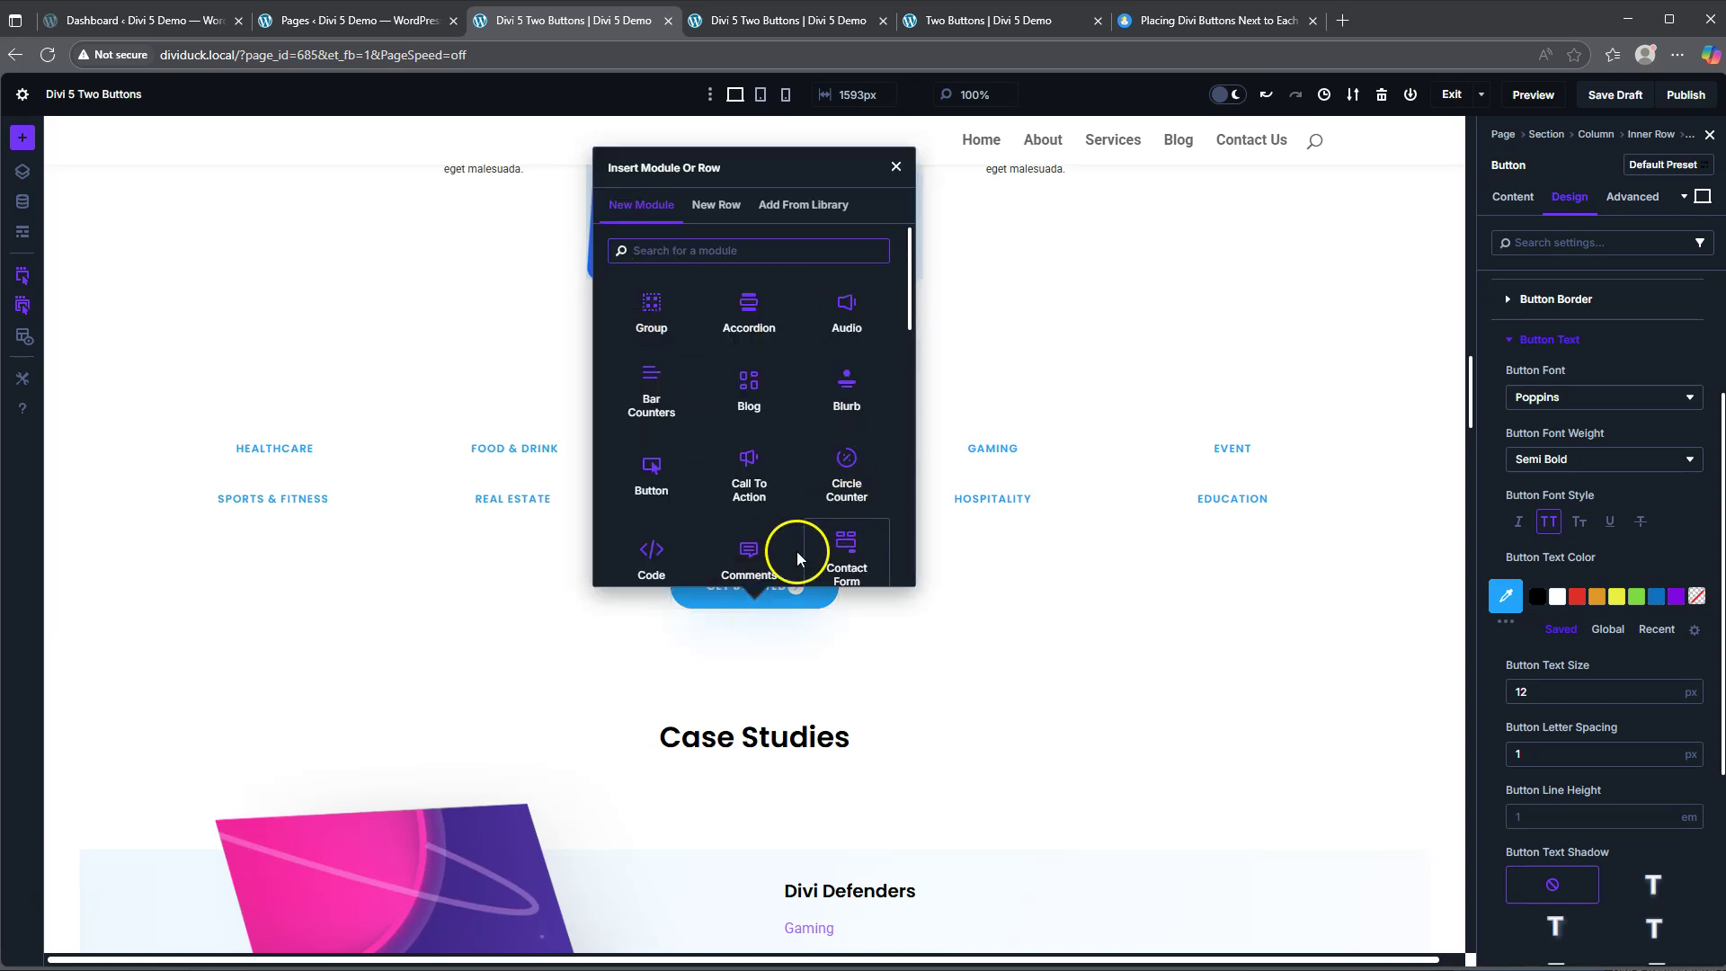
{"action": "left_click", "coordinate": [714, 211]}
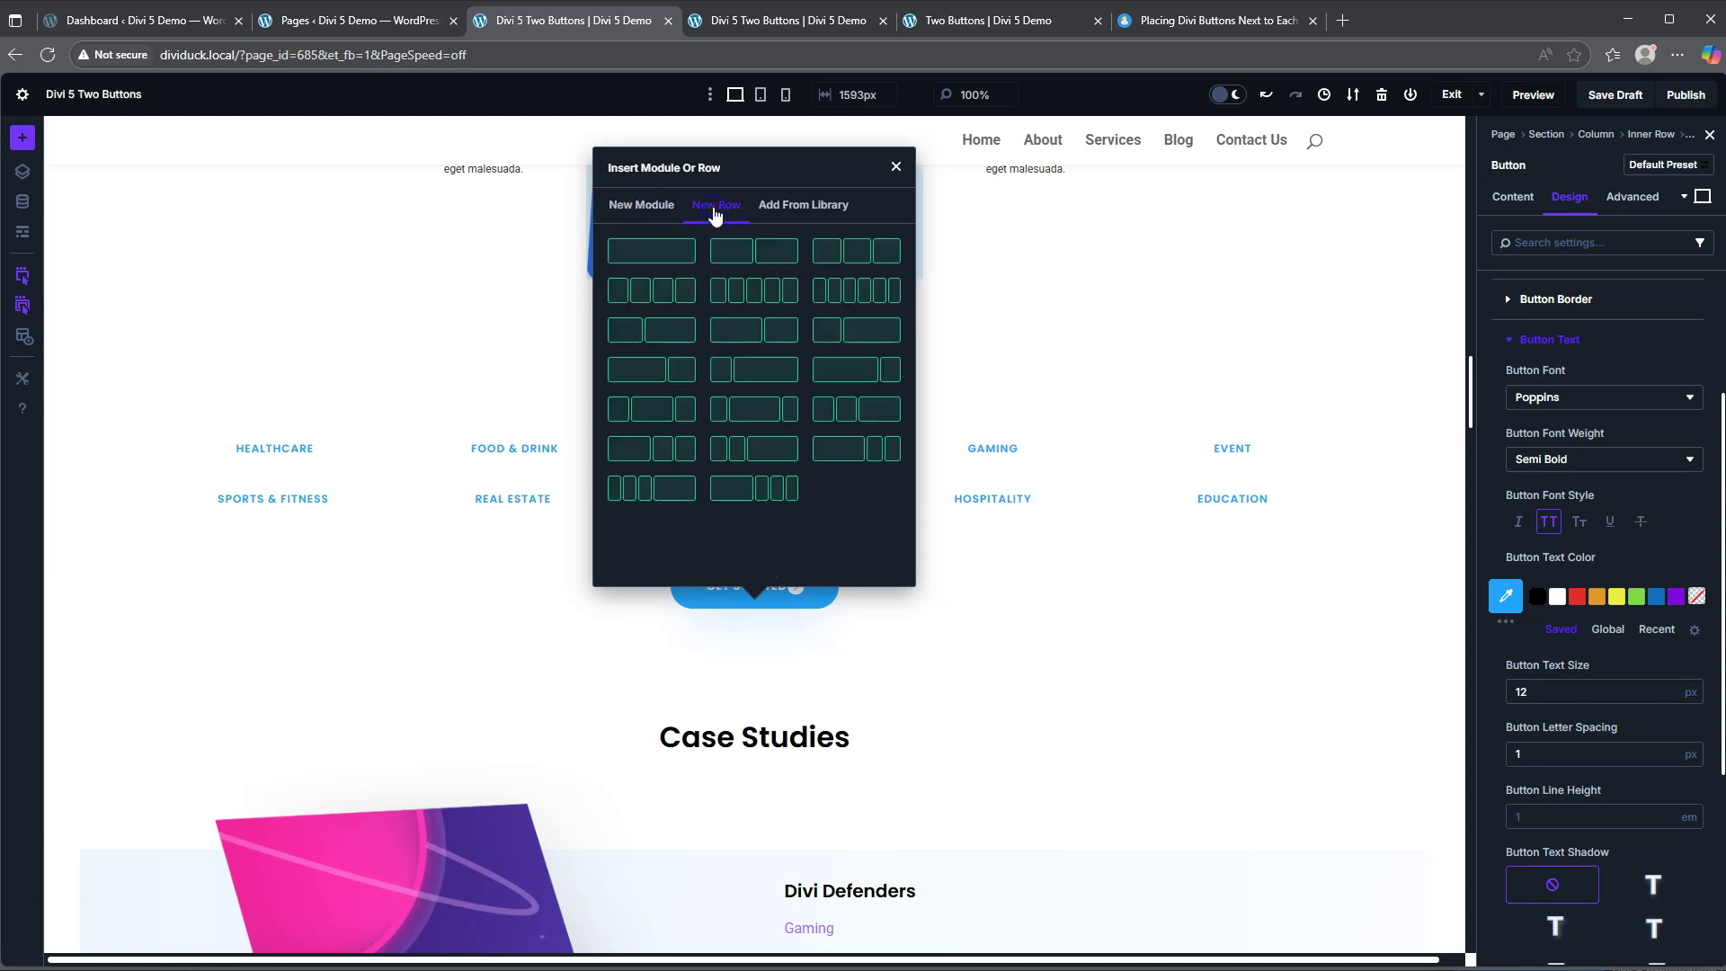
{"action": "left_click", "coordinate": [751, 250]}
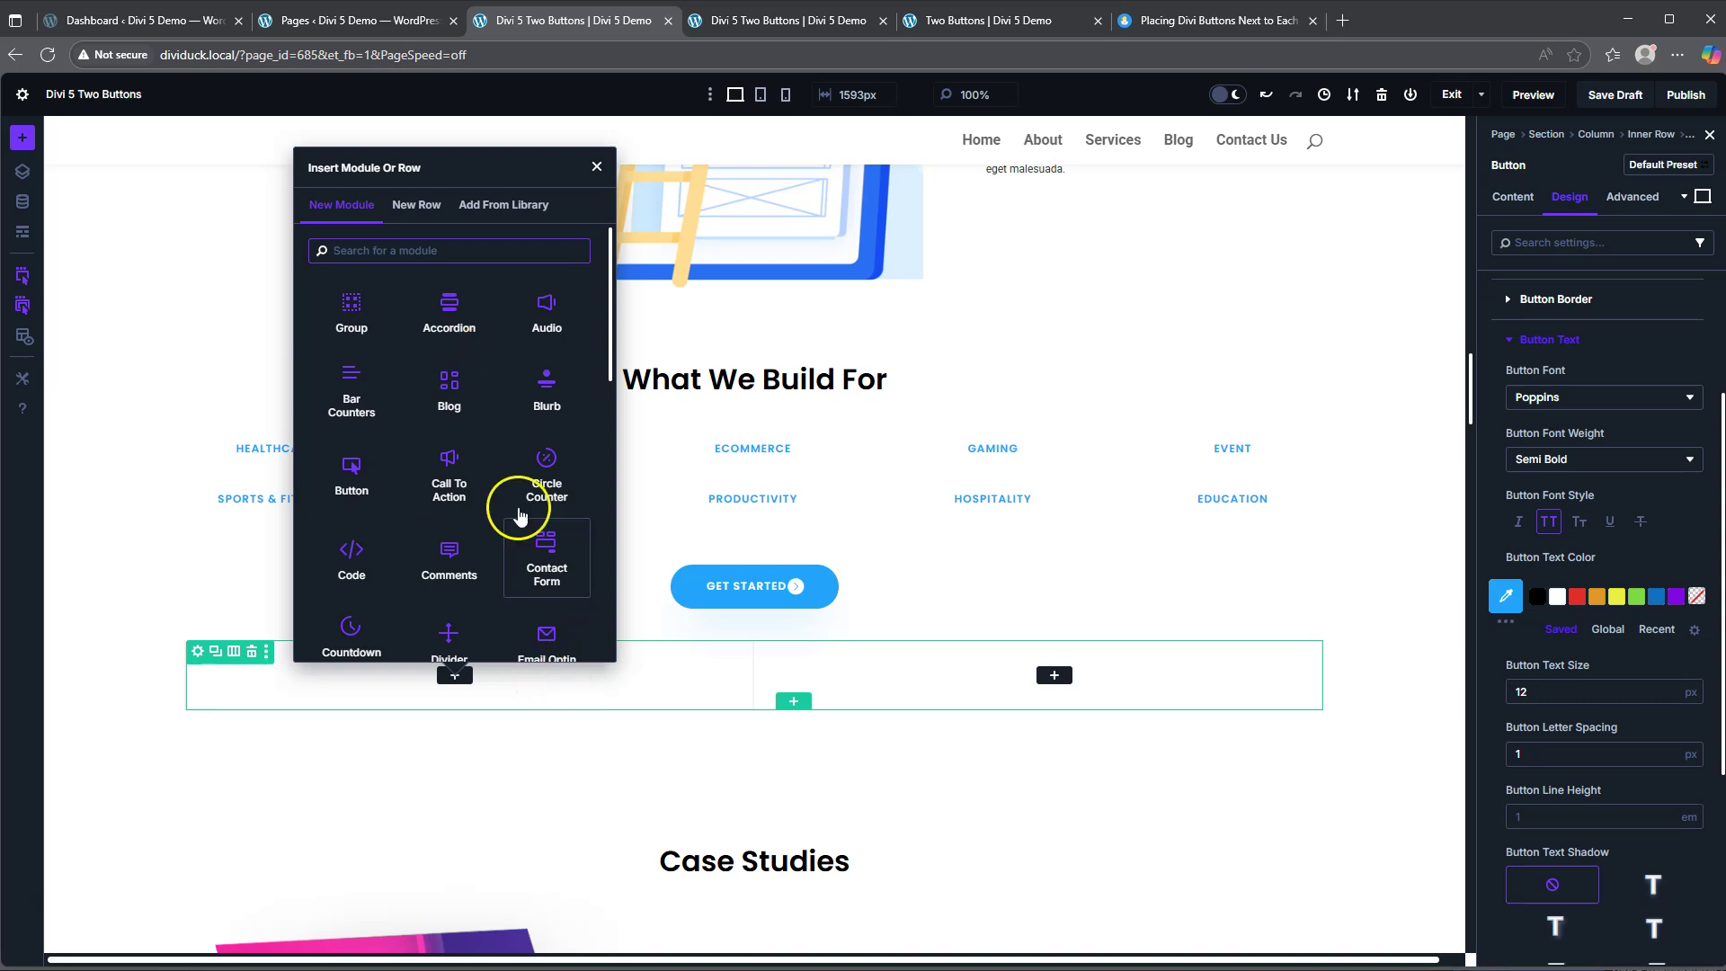
{"action": "left_click", "coordinate": [597, 170]}
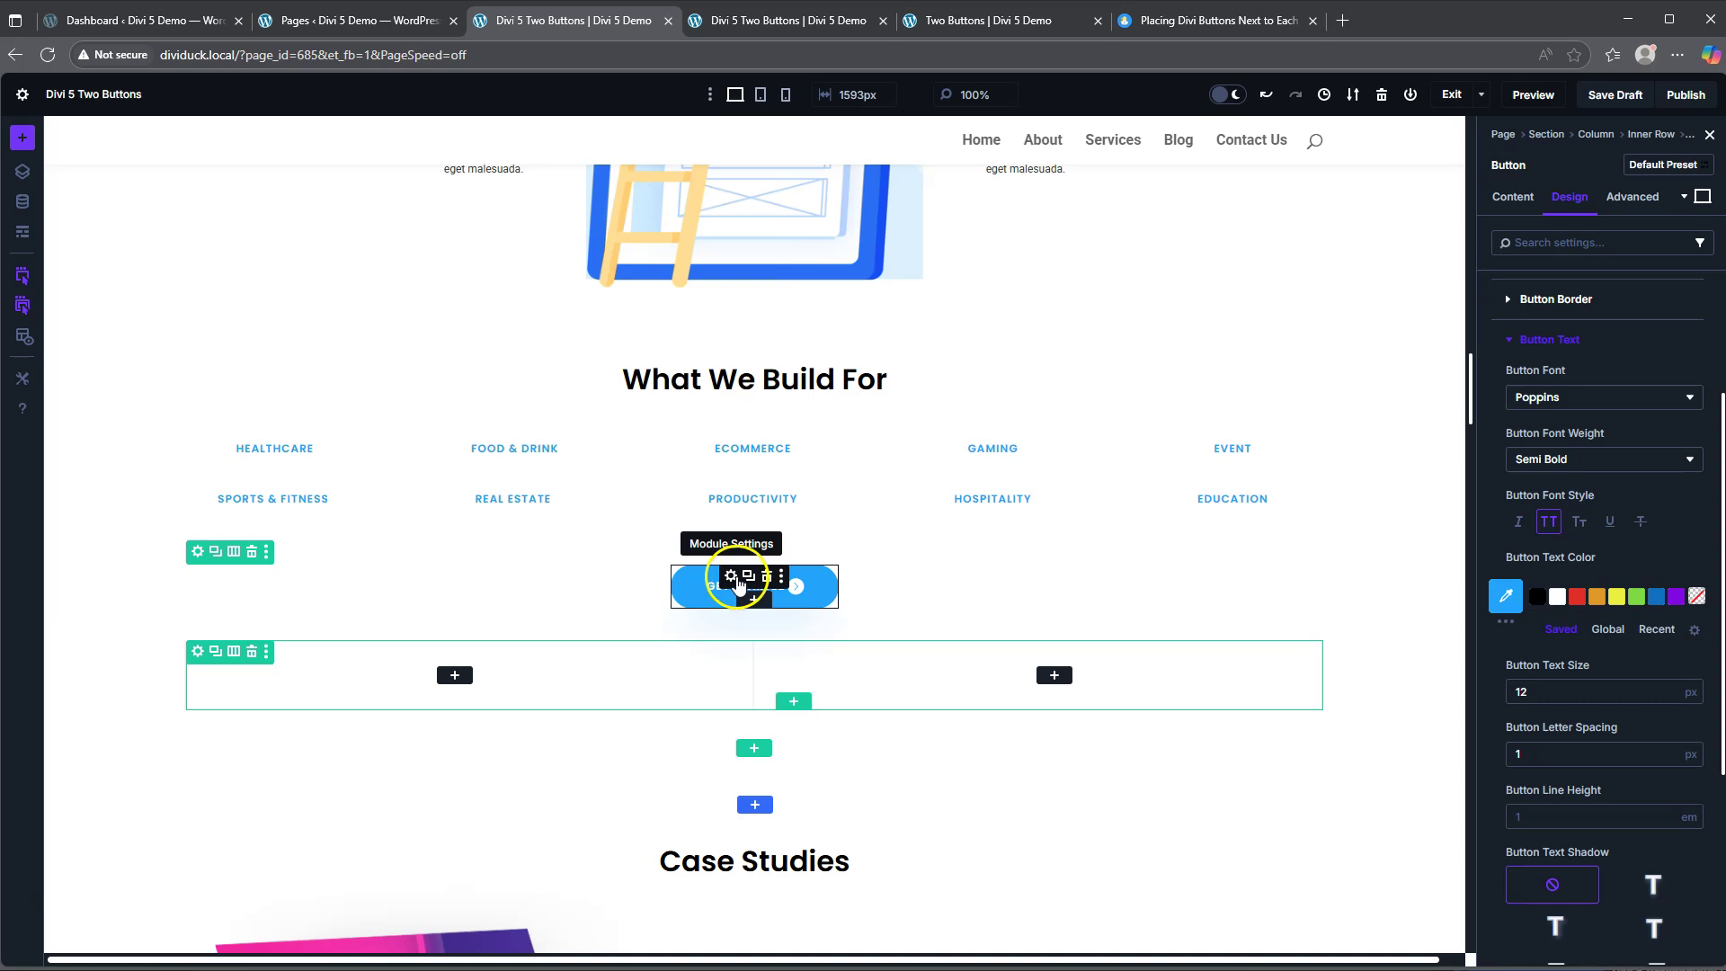
Move the centred Get Started button into the new row's first column and place a duplicate of it in the second column.
{"action": "left_click_drag", "start_coordinate": [737, 584], "coordinate": [447, 607]}
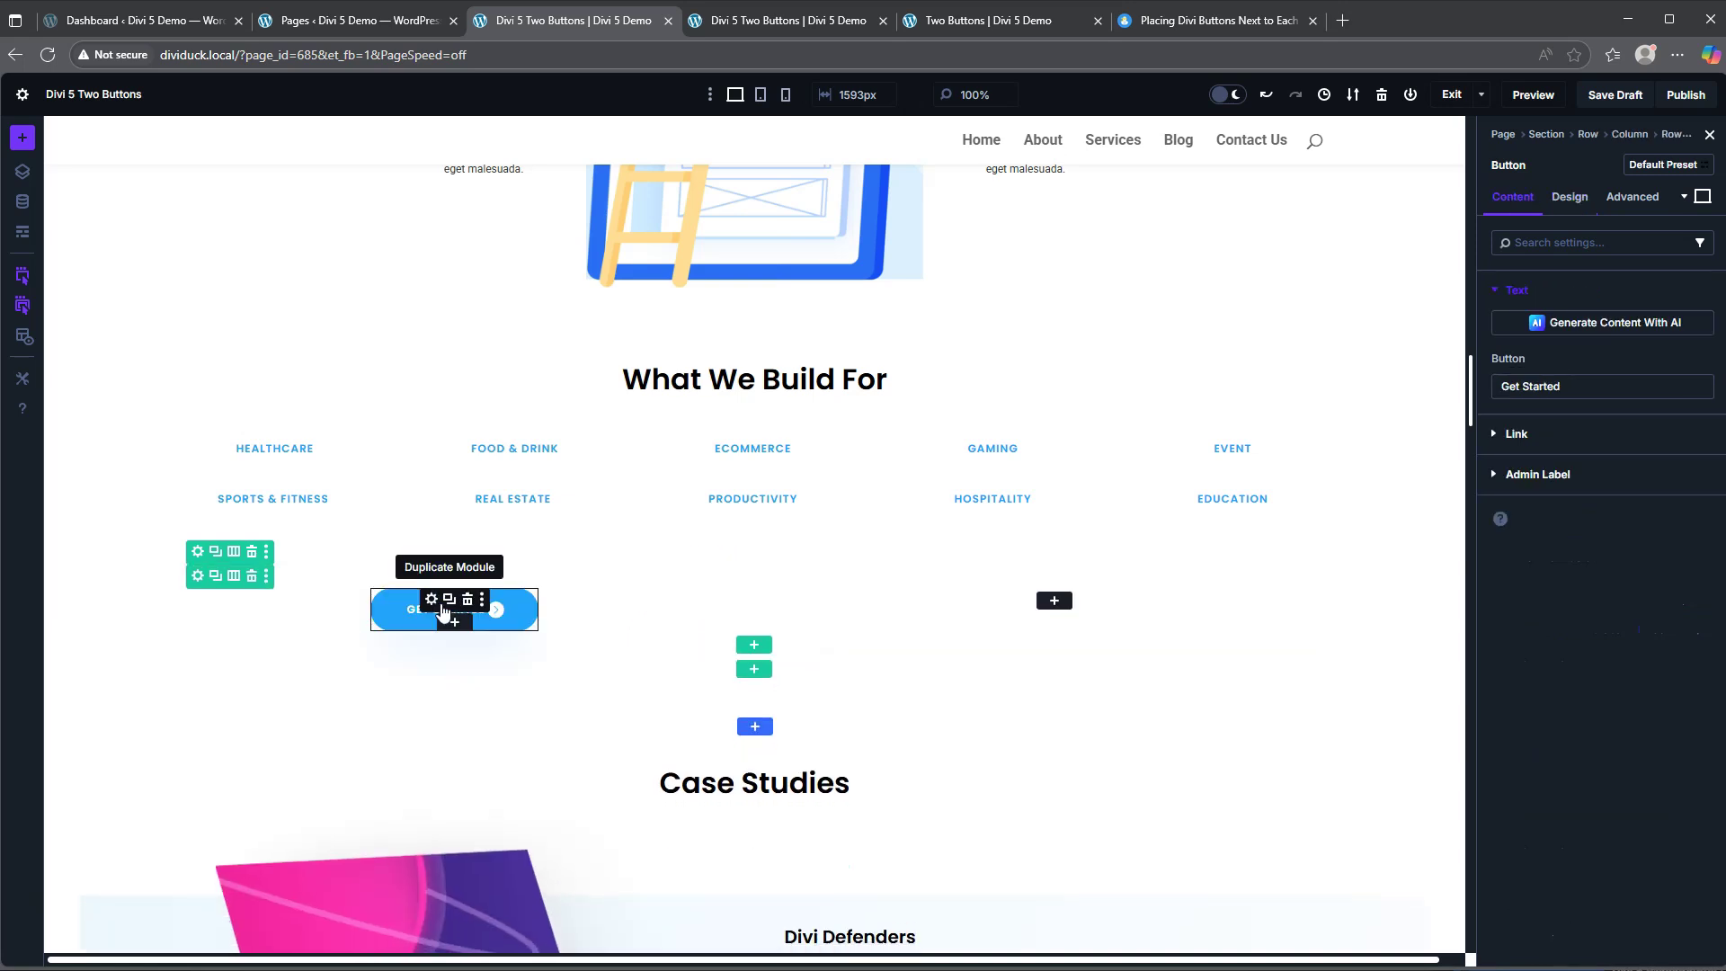
{"action": "left_click", "coordinate": [447, 600]}
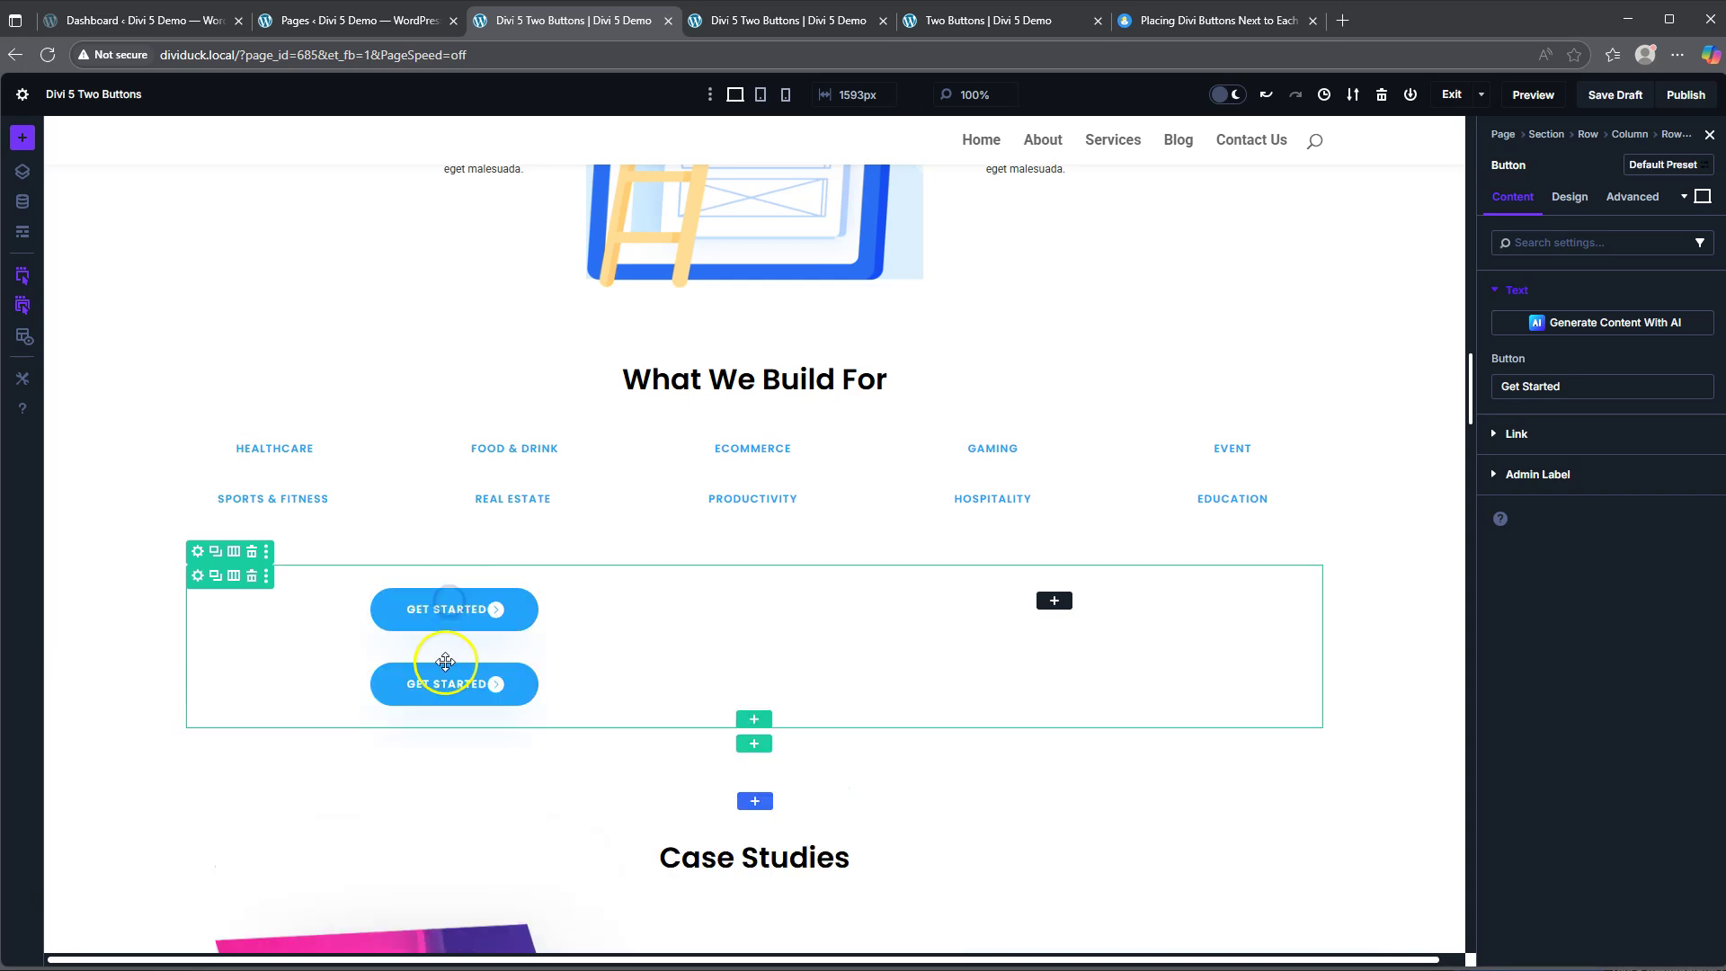
{"action": "left_click_drag", "start_coordinate": [393, 686], "coordinate": [1049, 605]}
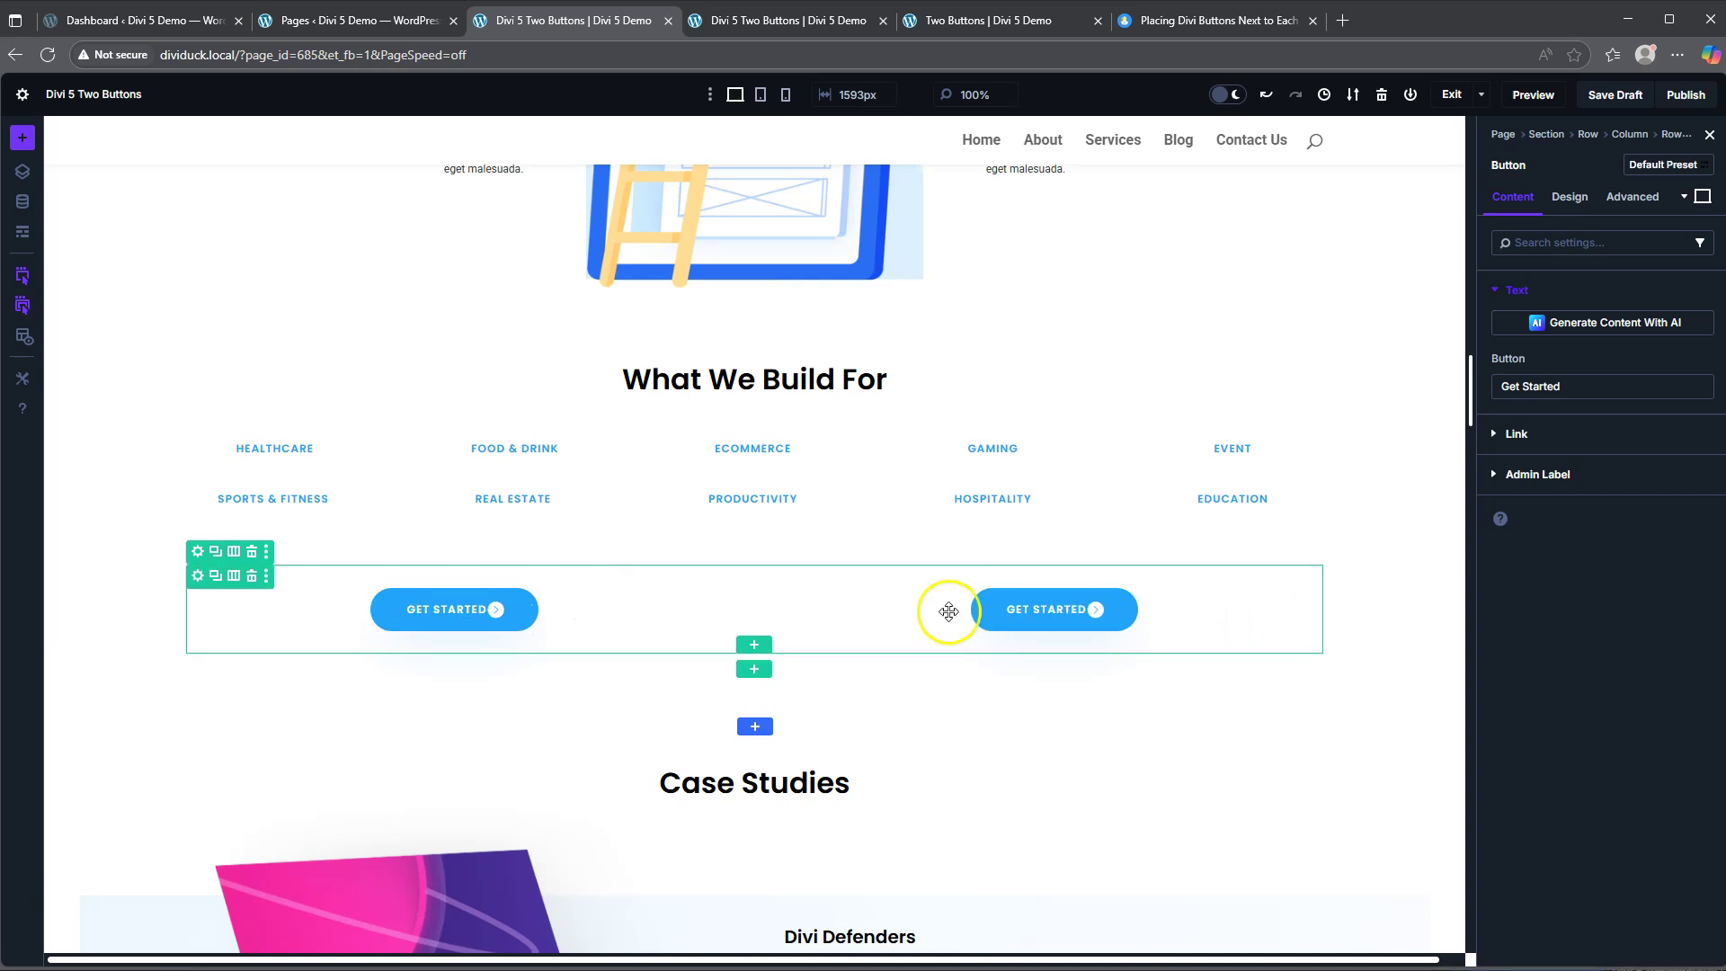
Give the What We Build For section's two-button row a custom gutter width of 1 and a width of 400 px.
{"action": "left_click", "coordinate": [200, 581]}
{"action": "left_click", "coordinate": [1569, 201]}
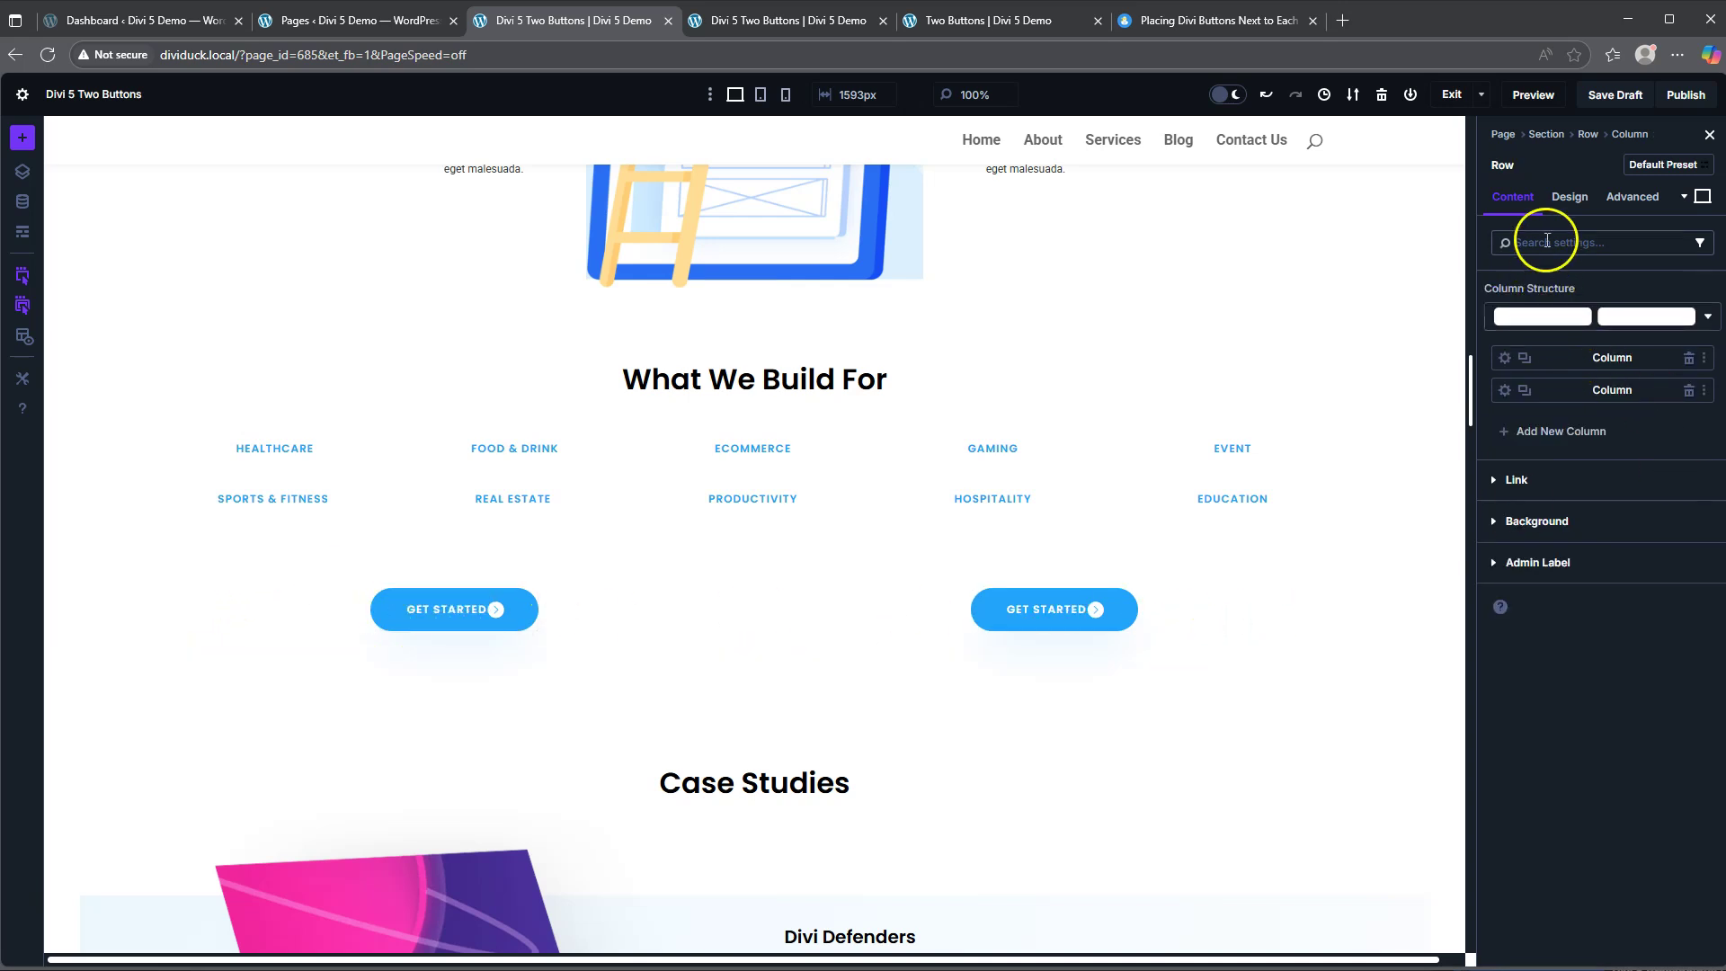
{"action": "left_click", "coordinate": [1539, 294]}
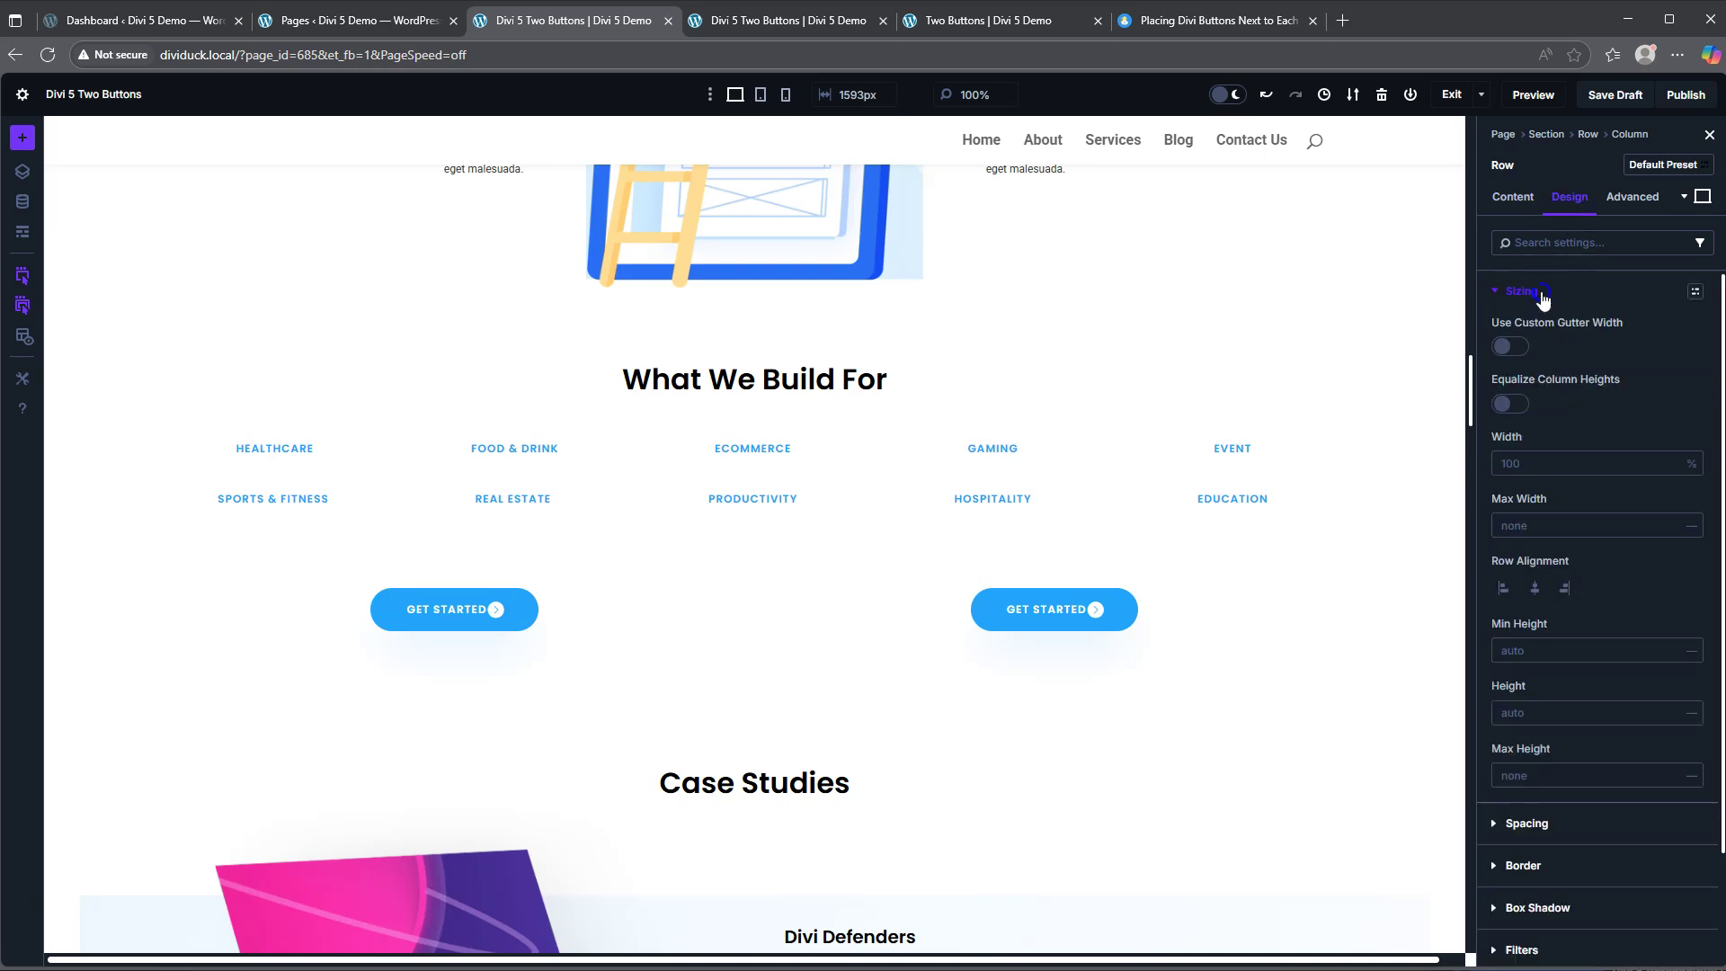
{"action": "left_click", "coordinate": [1514, 348]}
{"action": "left_click_drag", "start_coordinate": [1585, 406], "coordinate": [1475, 407]}
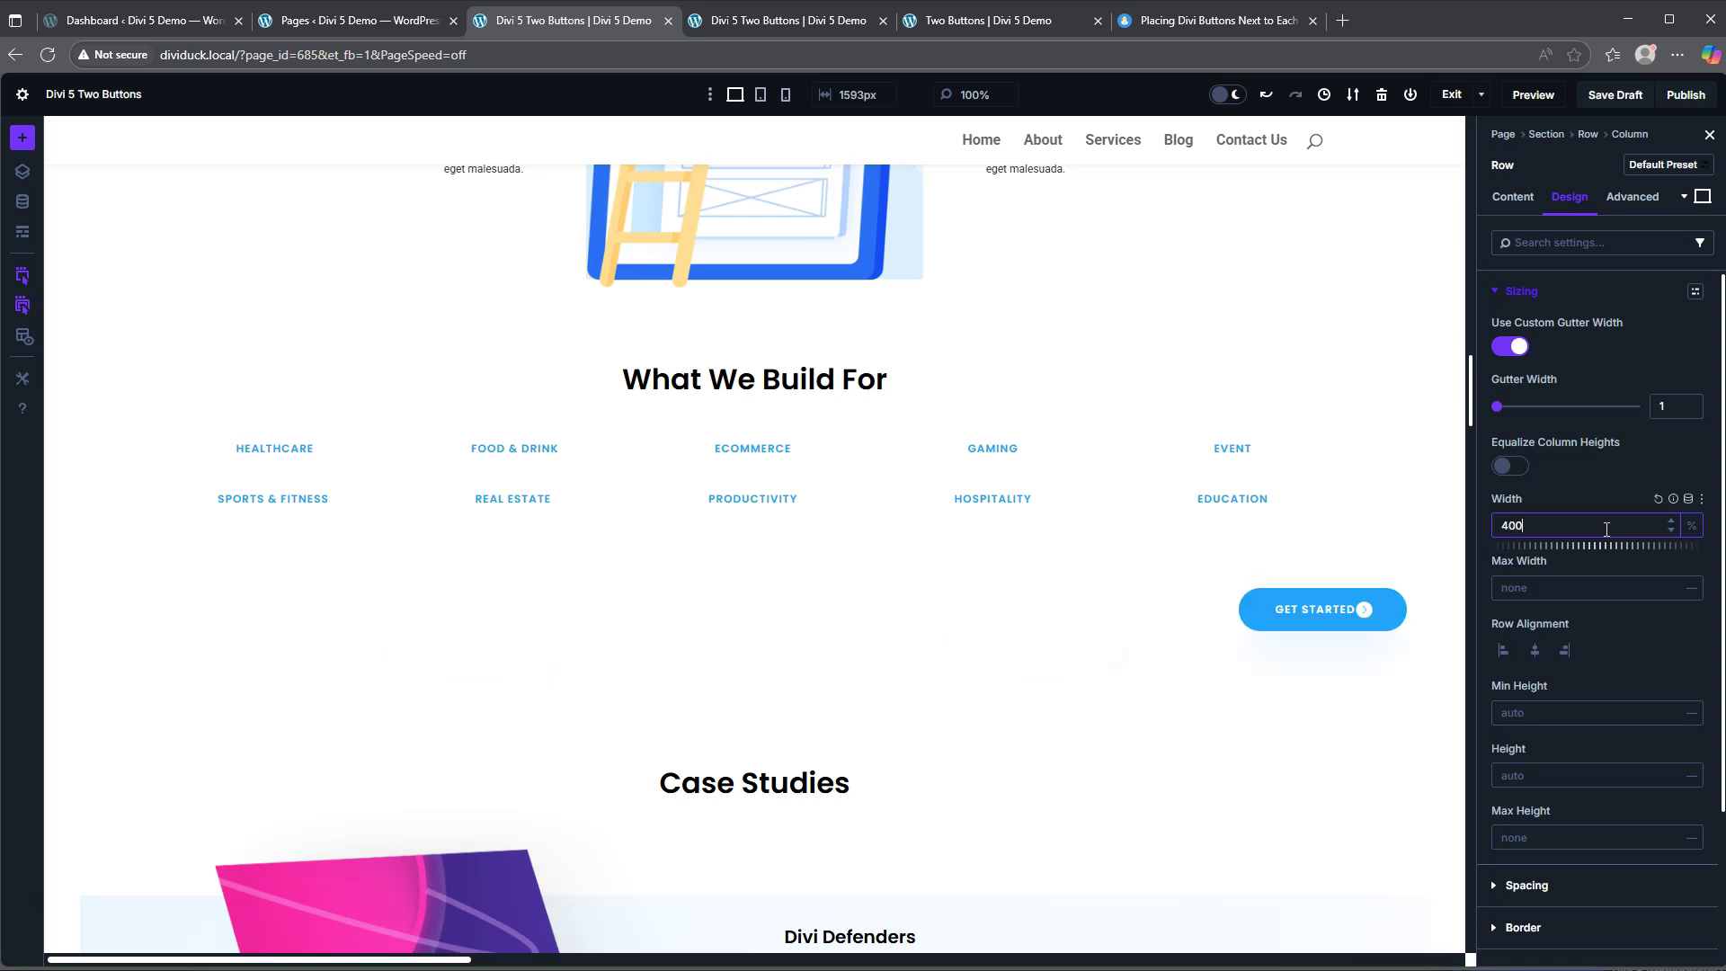
{"action": "left_click", "coordinate": [1688, 527]}
{"action": "left_click", "coordinate": [1683, 515]}
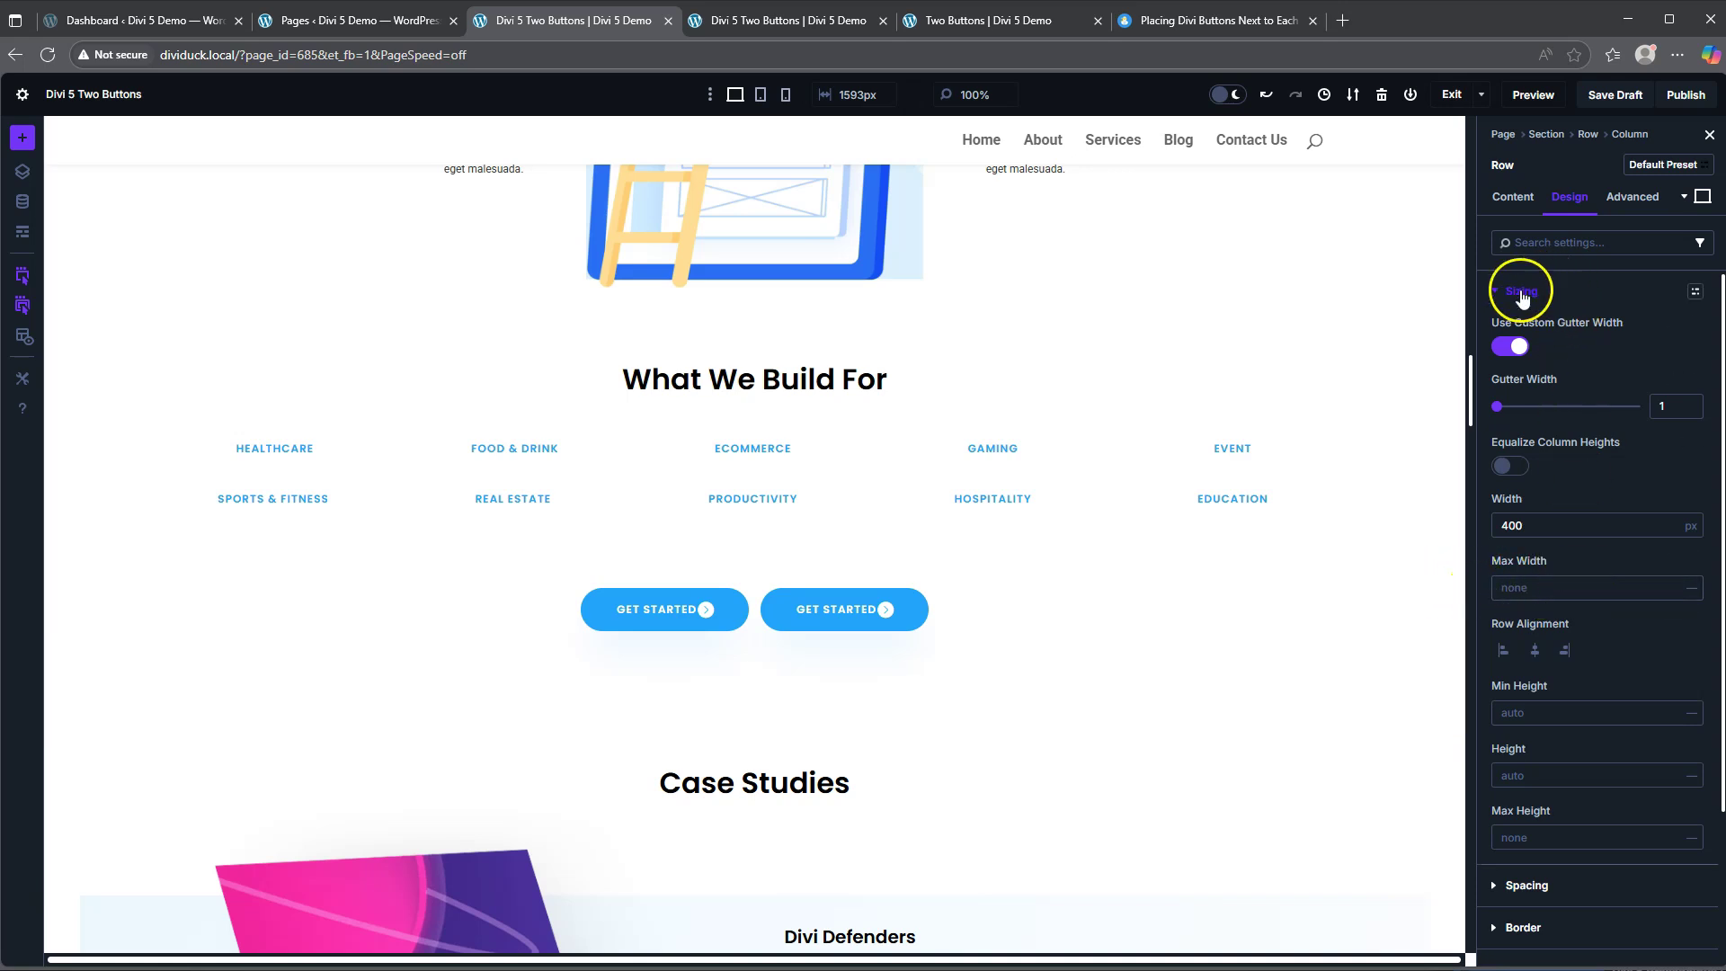
{"action": "scroll", "coordinate": [1560, 443], "scroll_direction": "down", "scroll_amount": 2}
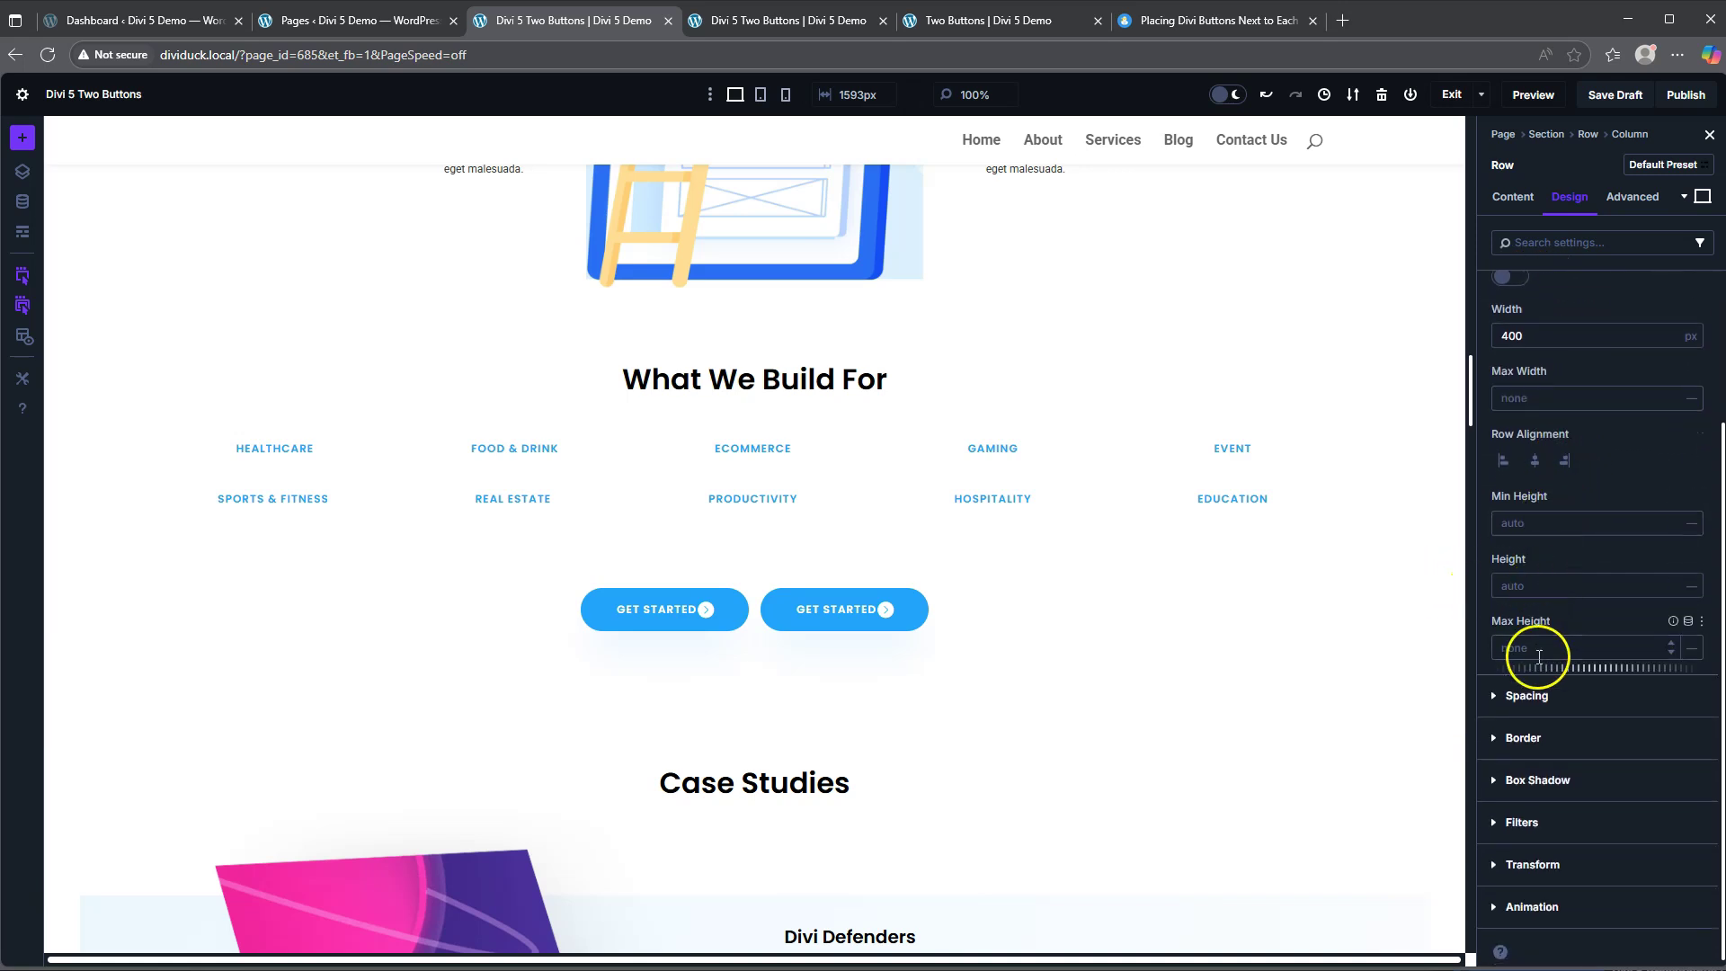
{"action": "left_click", "coordinate": [1528, 700]}
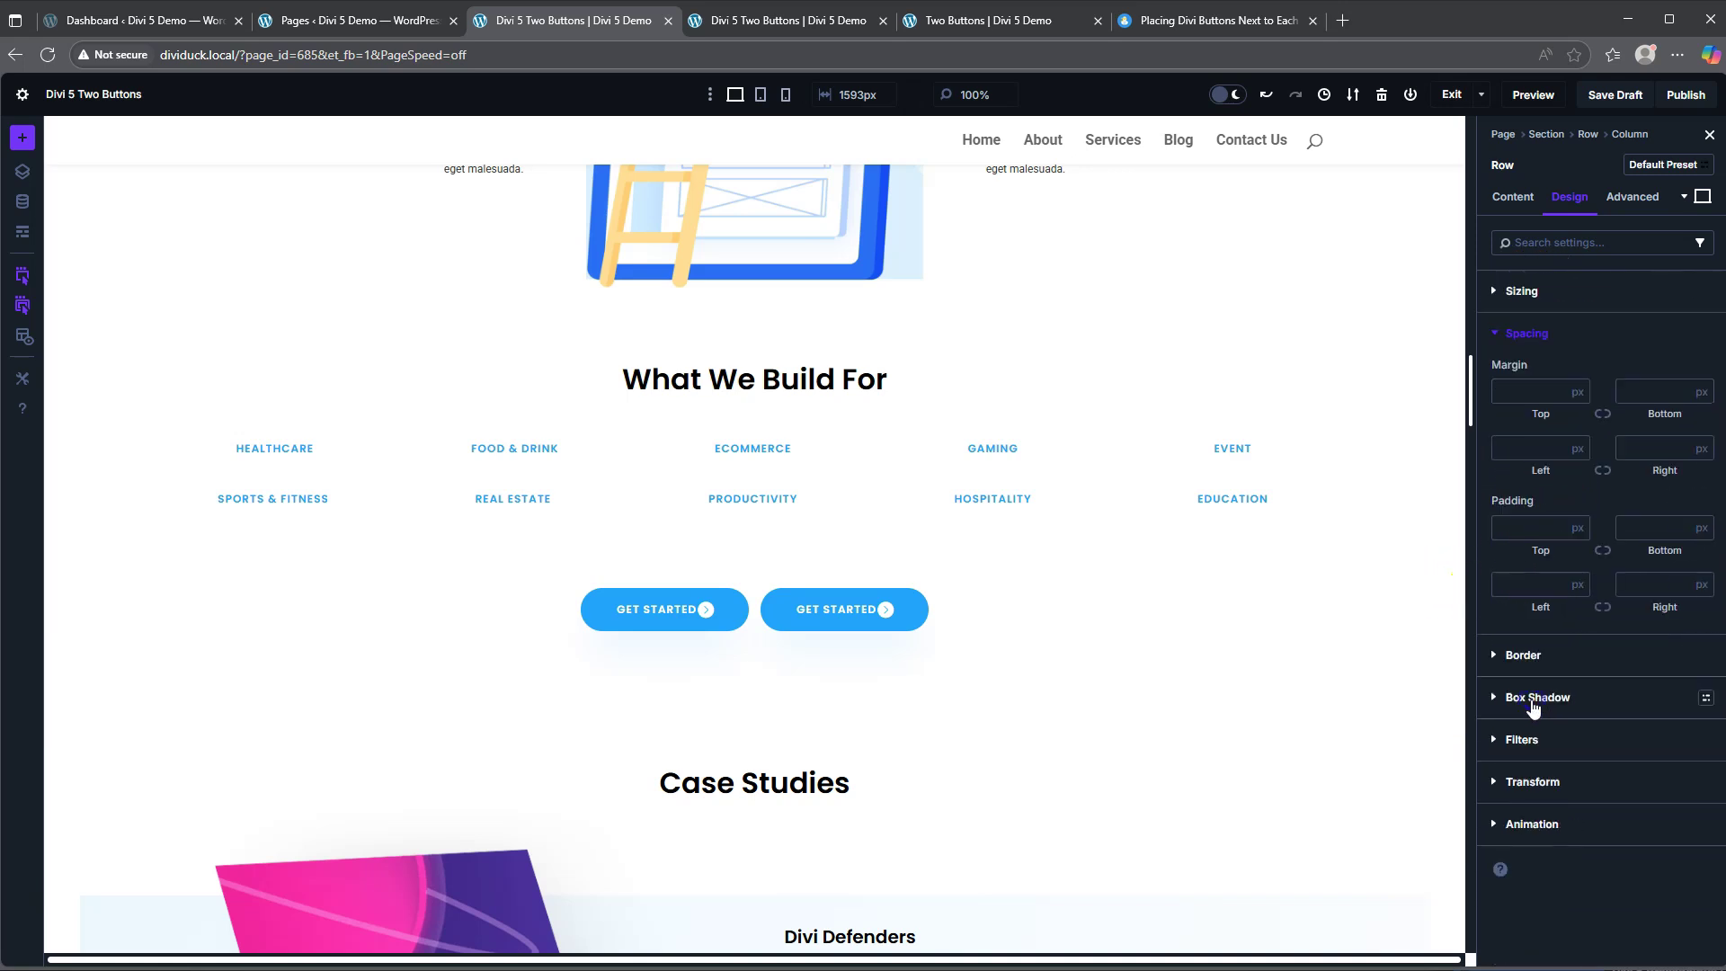
{"action": "left_click", "coordinate": [1530, 335]}
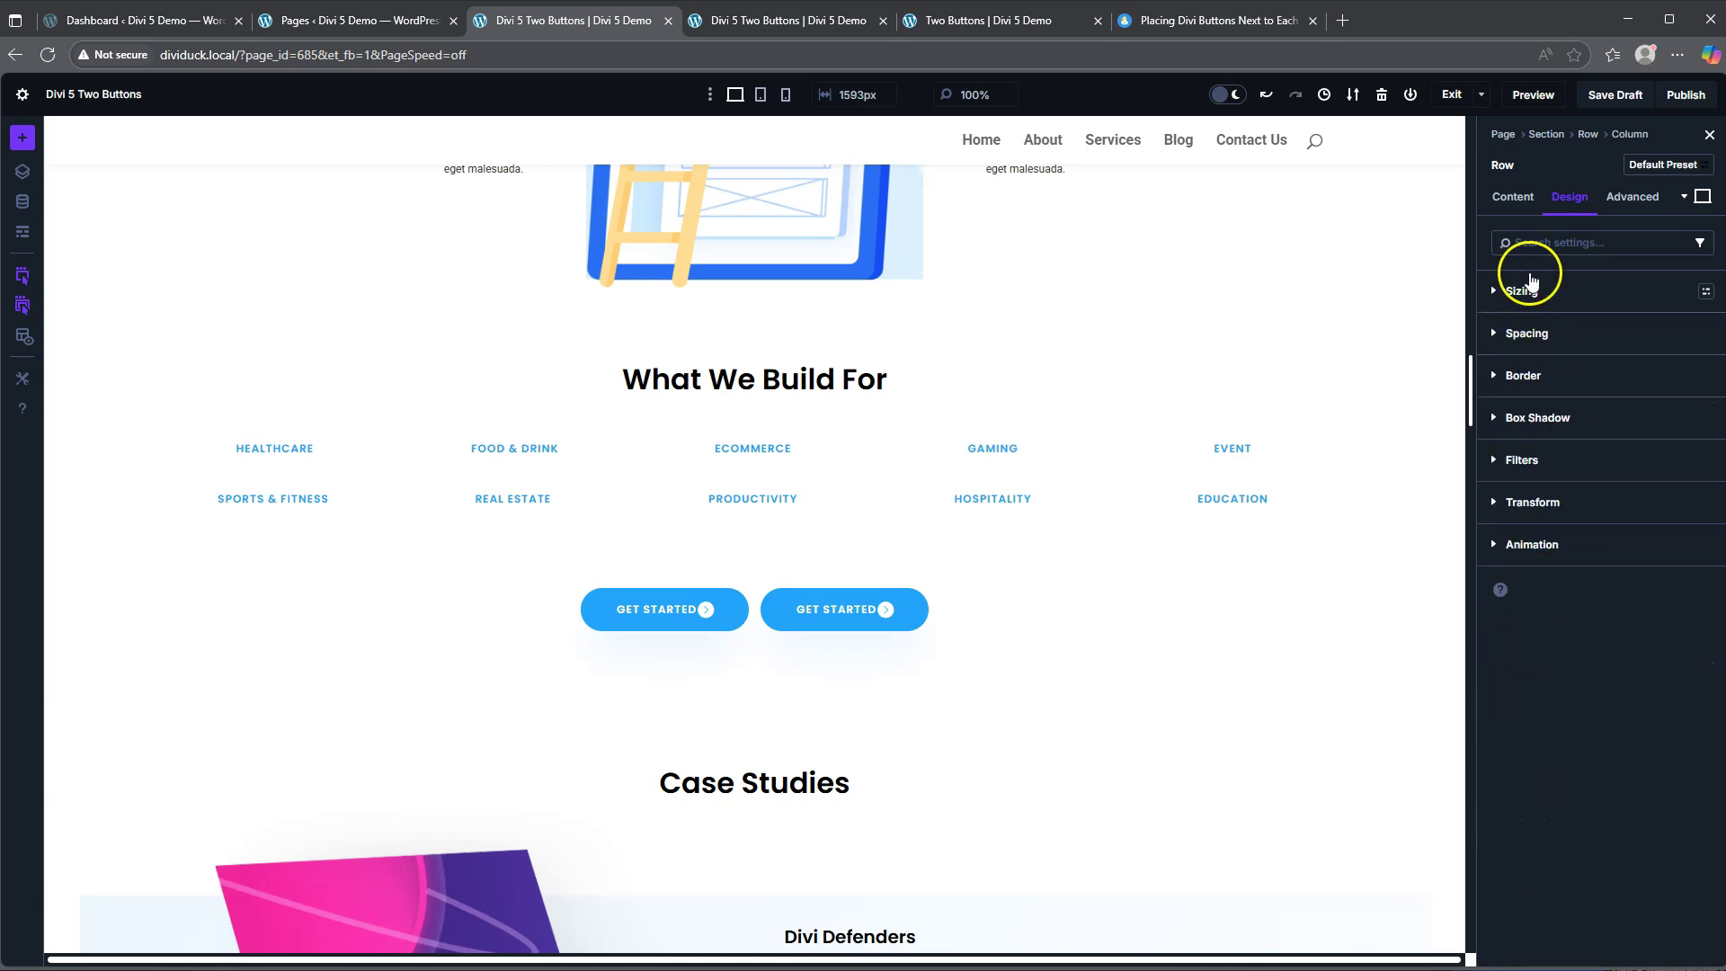
{"action": "left_click", "coordinate": [1512, 196]}
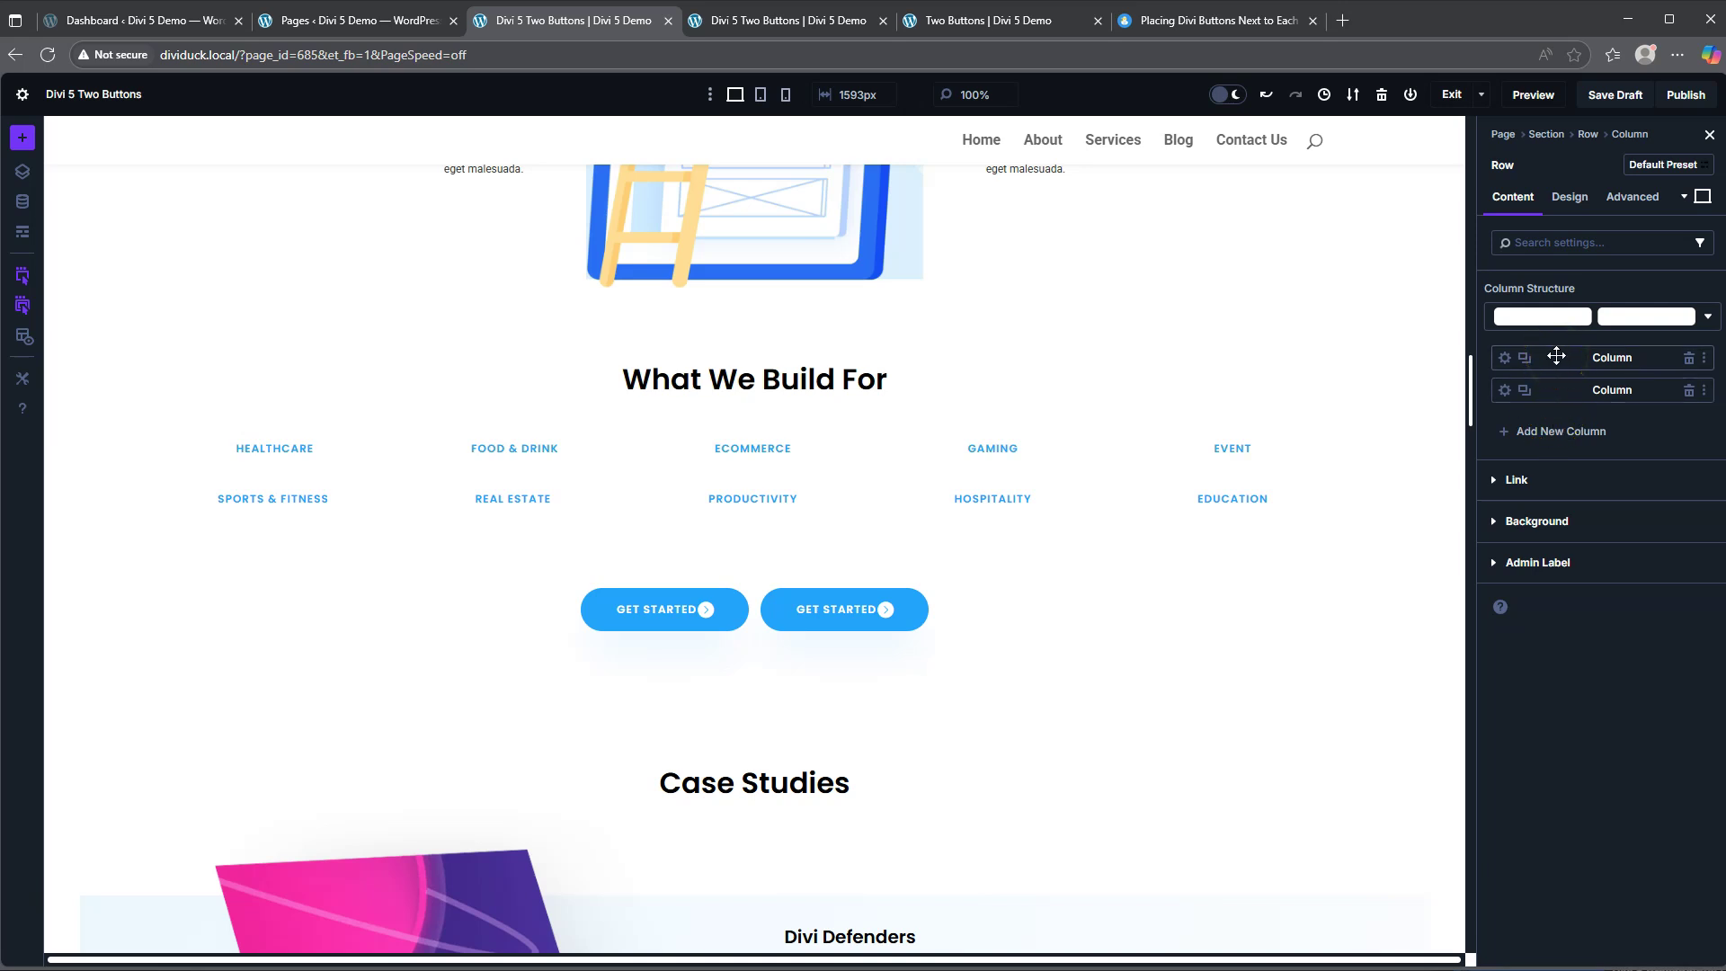
Set the row alignment of the What We Build For section's two-button row to left.
{"action": "left_click", "coordinate": [1566, 200]}
{"action": "left_click", "coordinate": [1519, 293]}
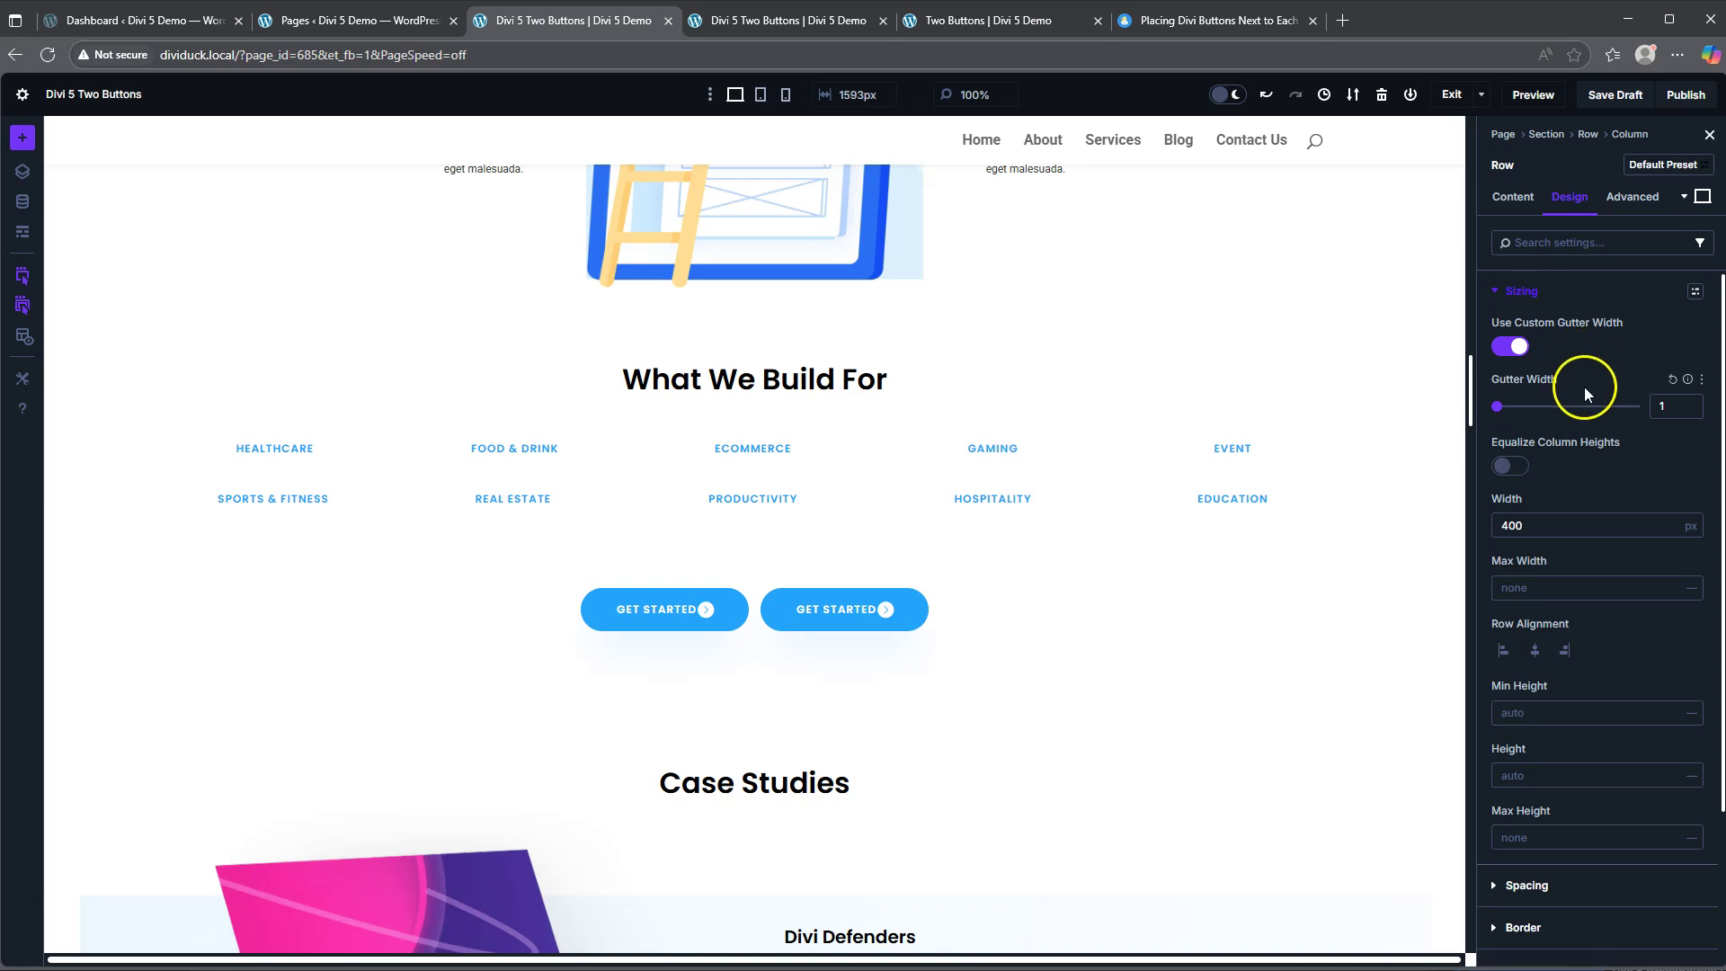
{"action": "scroll", "coordinate": [1583, 388], "scroll_direction": "down", "scroll_amount": 2}
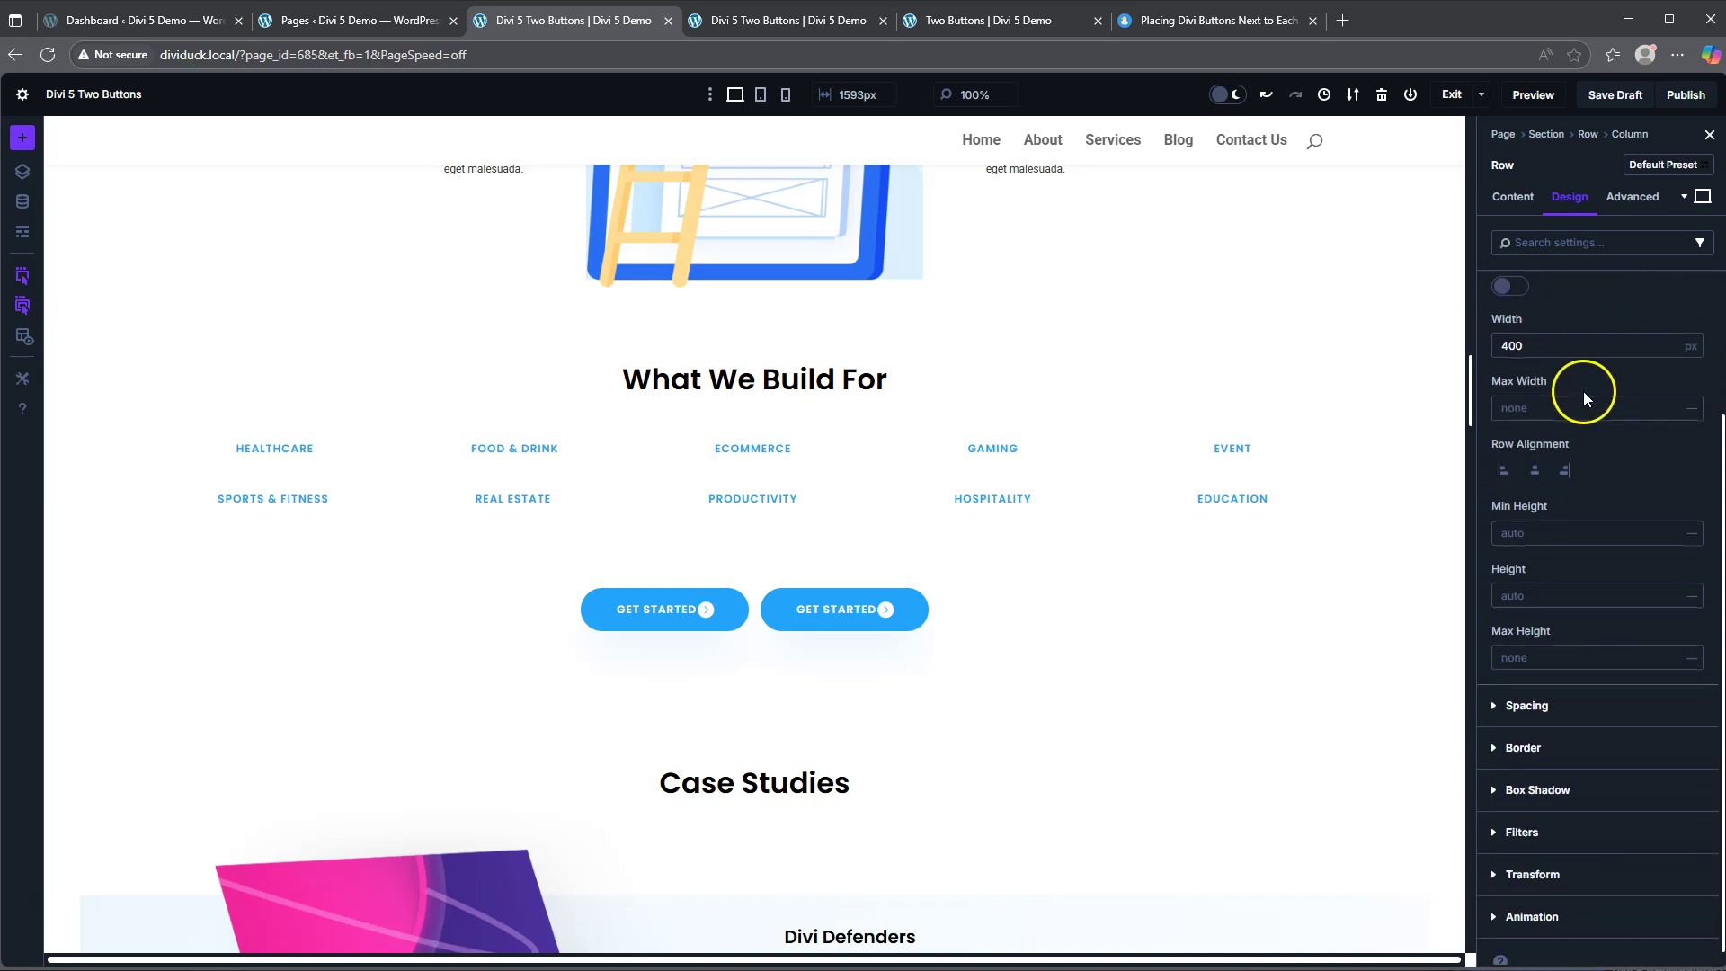
{"action": "left_click", "coordinate": [1504, 470]}
{"action": "left_click", "coordinate": [423, 610]}
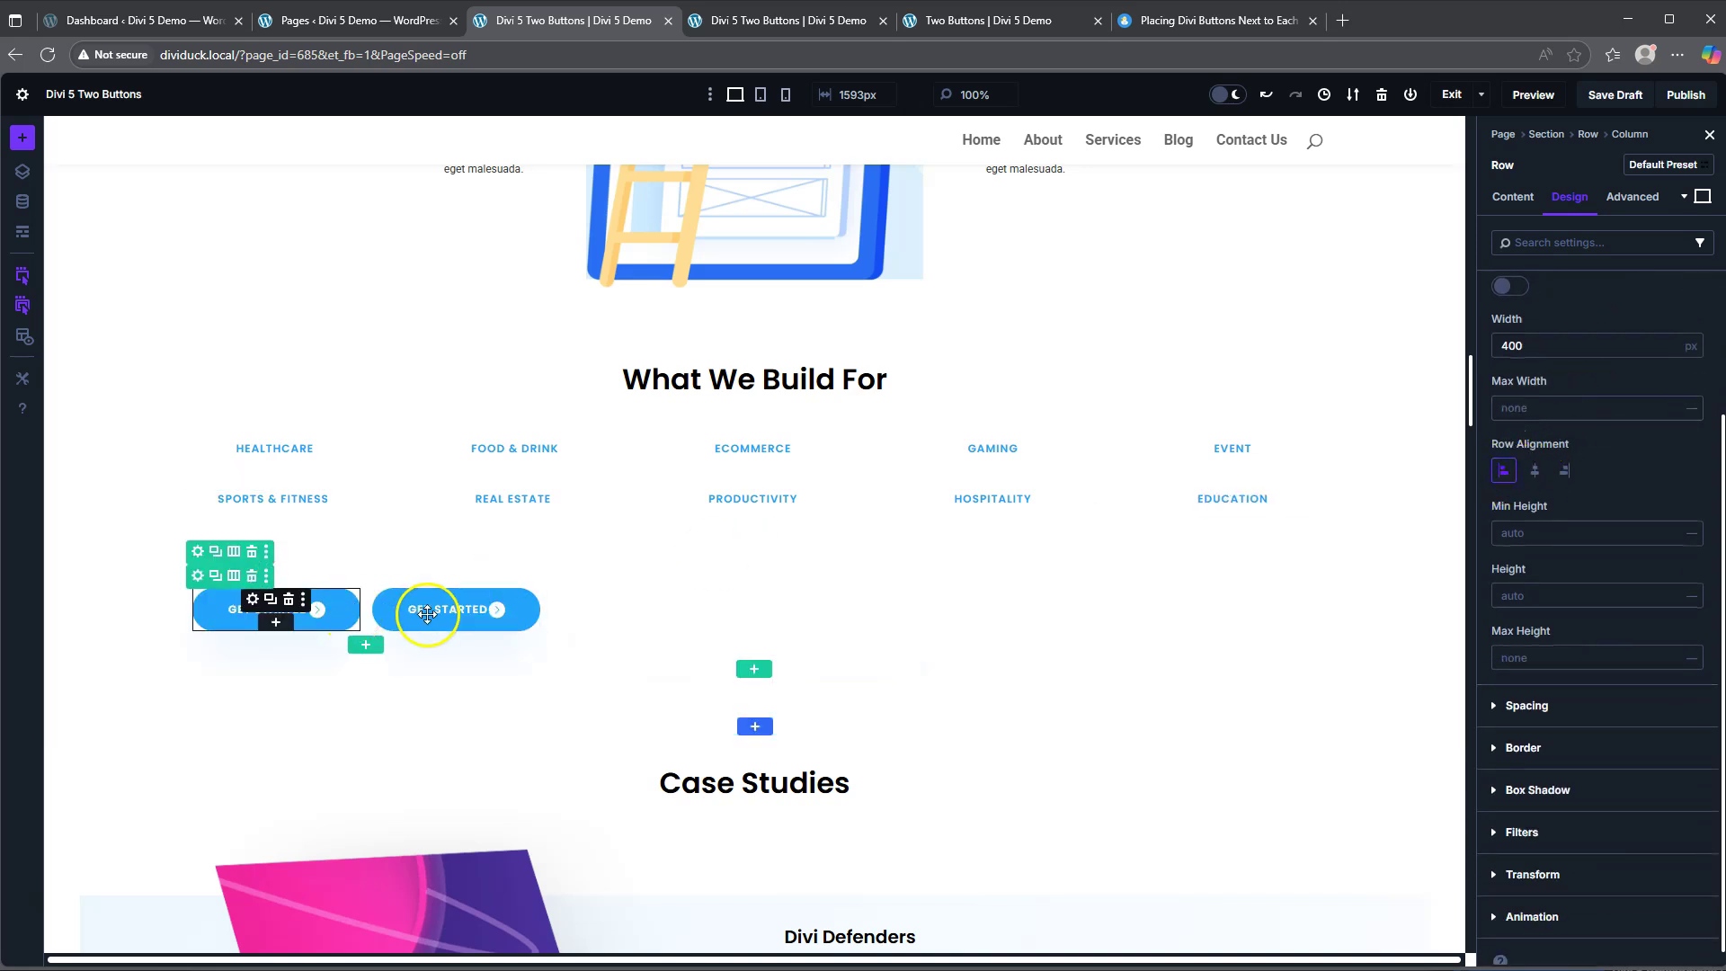